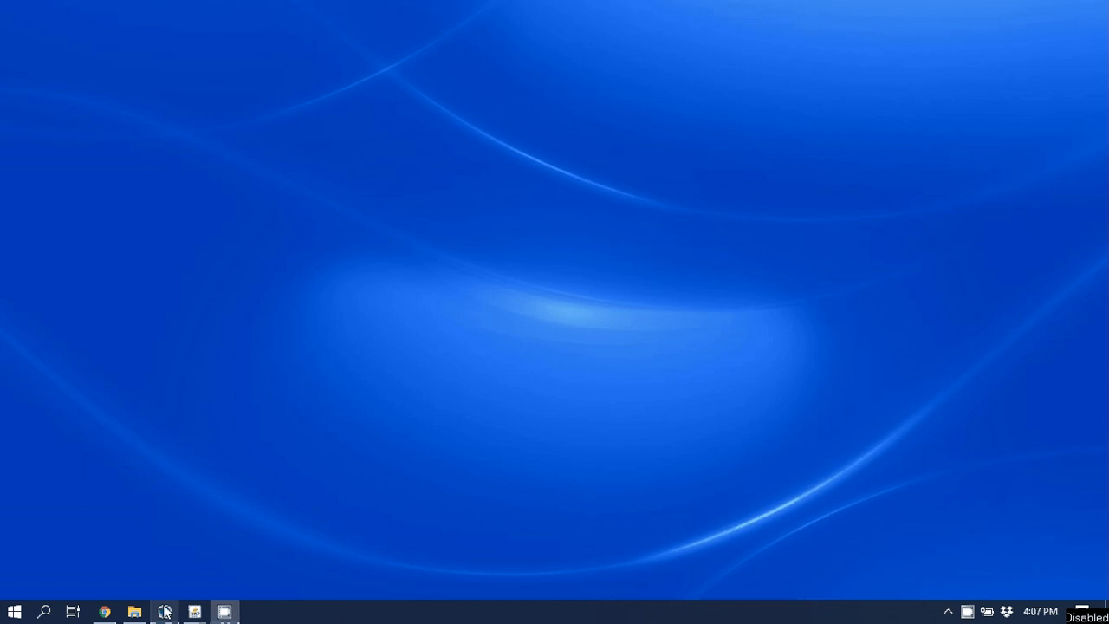
Switch to the blank Maple worksheet and load the VectorCalculus package using with(VectorCalculus)
mouse_move(170, 615)
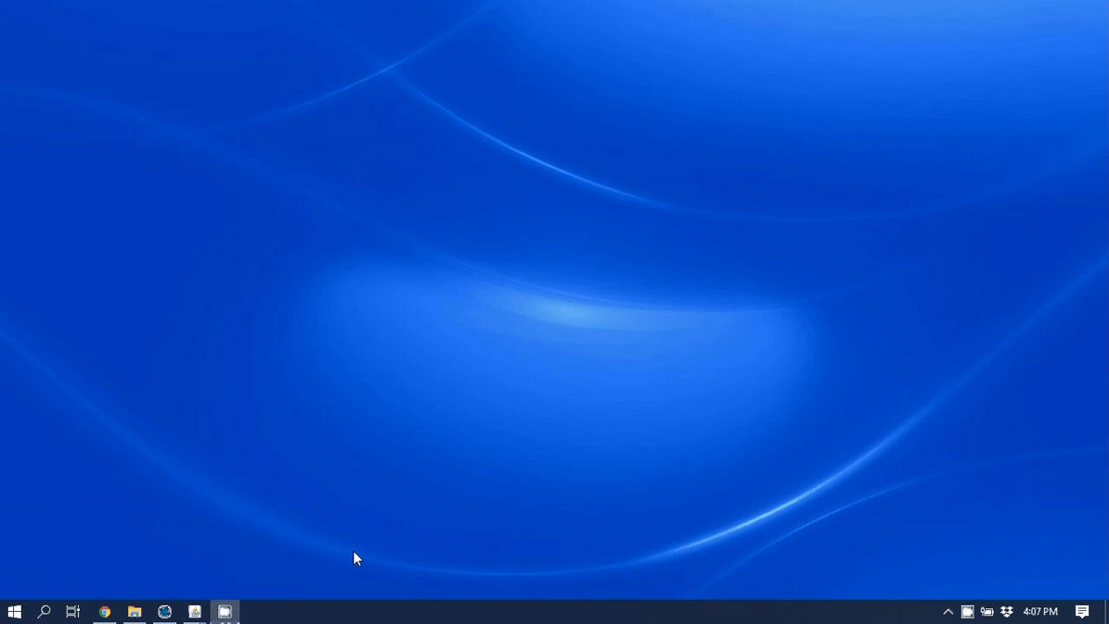
left_click(169, 614)
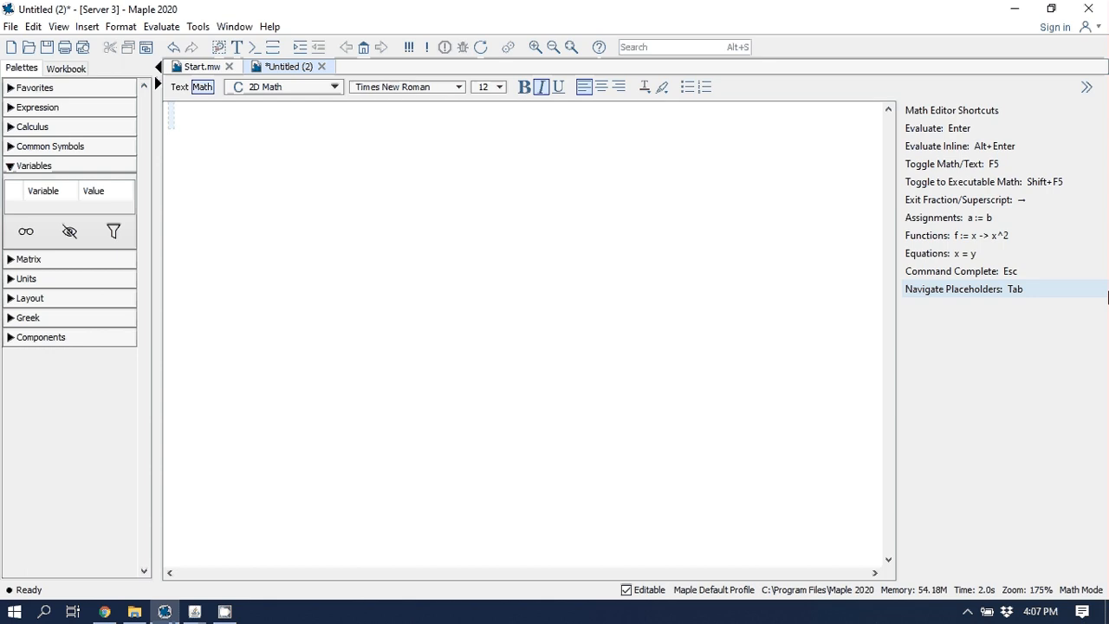
type("with(")
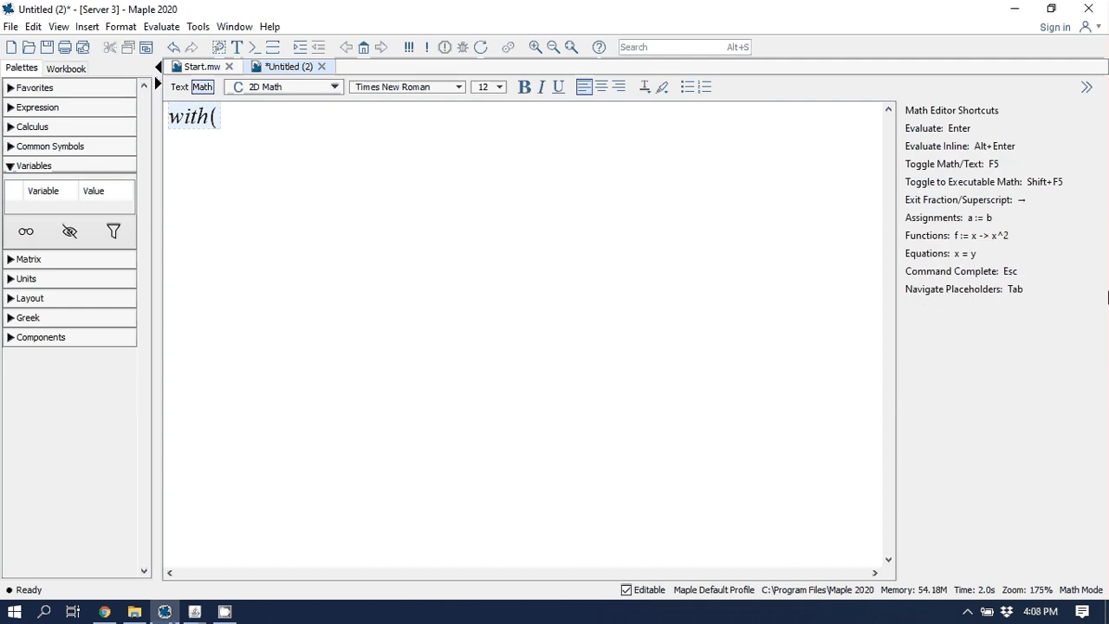
type("VectorCal")
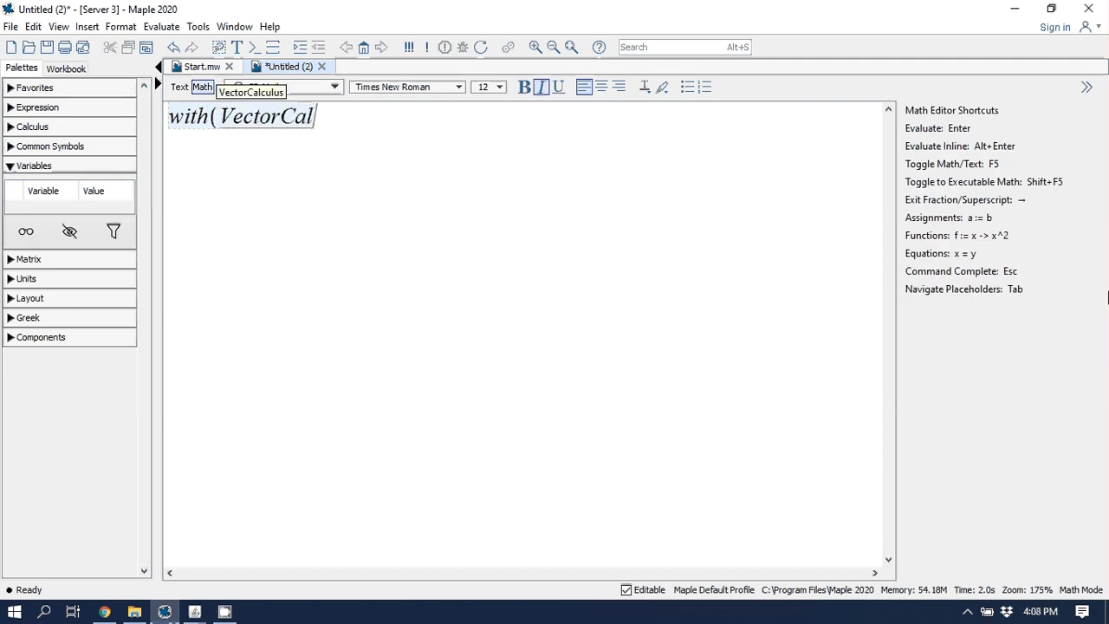
type("culus)")
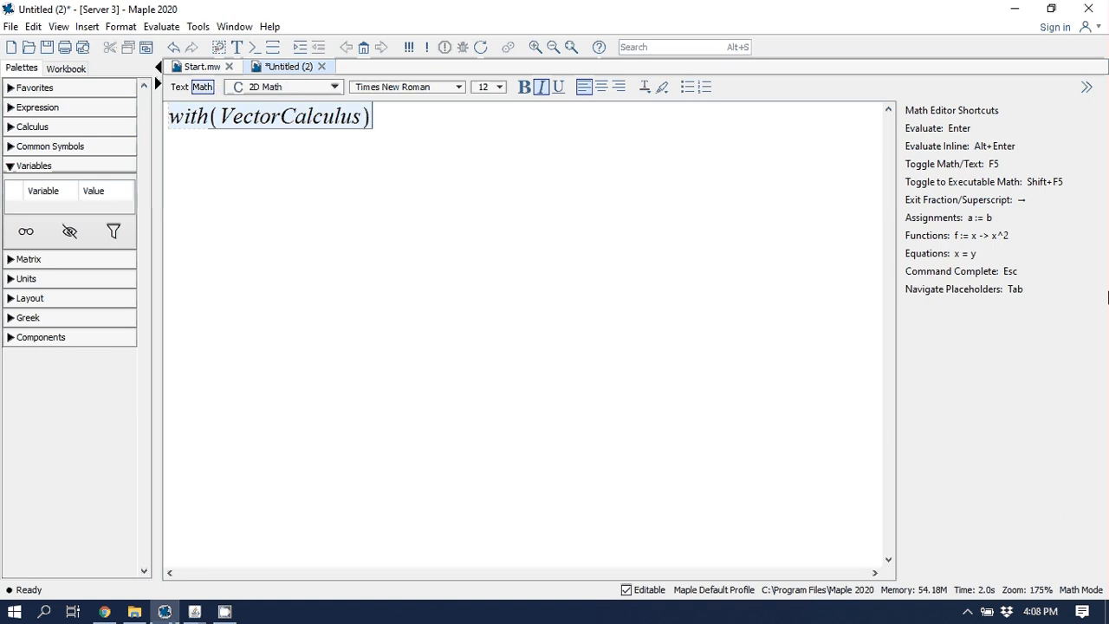
key("Return")
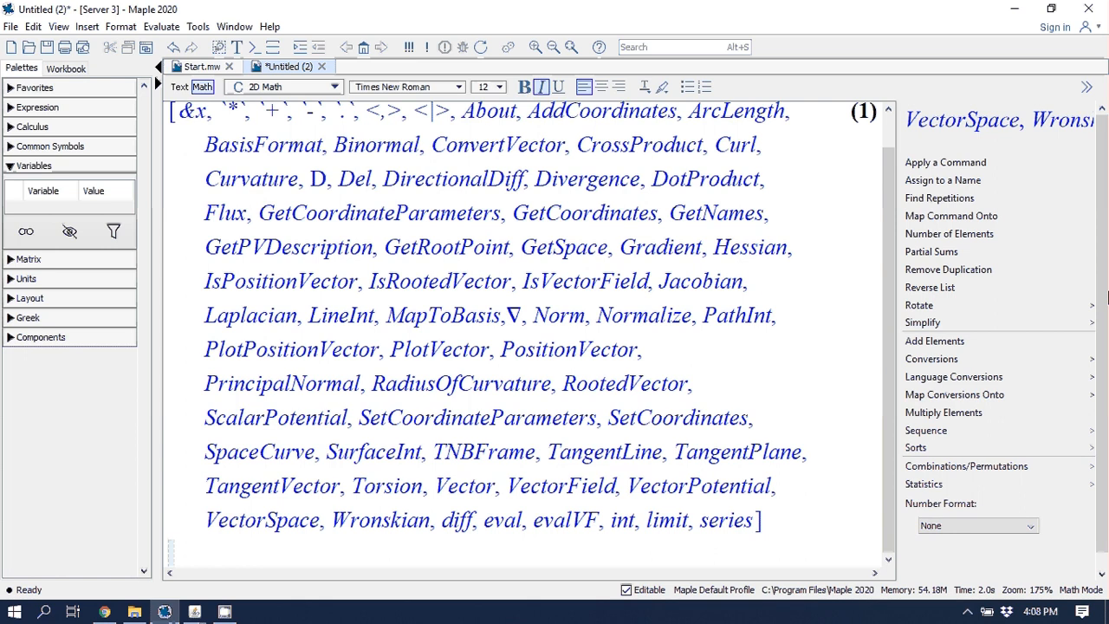
Re-evaluate the VectorCalculus loading line and highlight the Jacobian entry in its list of commands
scroll(823, 240, "up", 1)
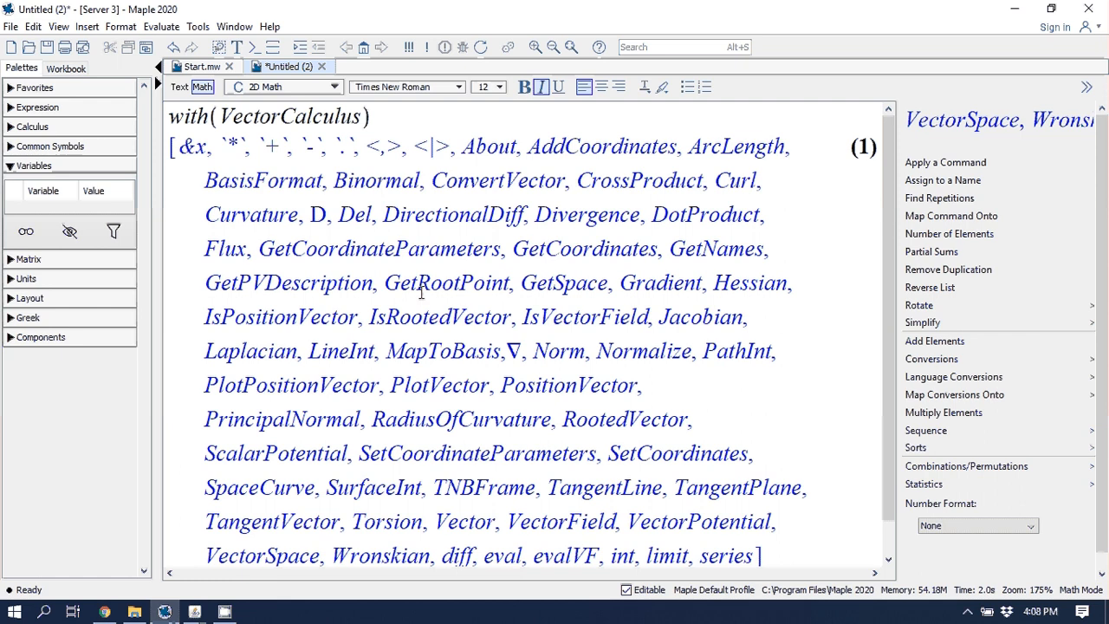
left_click(299, 116)
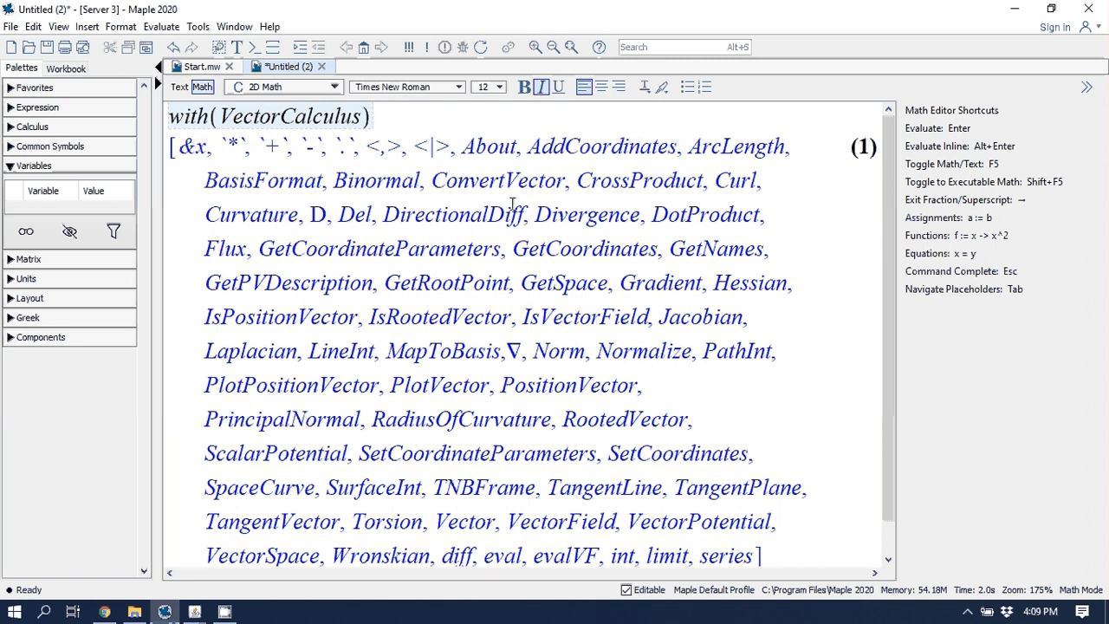
scroll(511, 286, "down", 1)
scroll(402, 329, "up", 1)
key("Return")
double_click(664, 323)
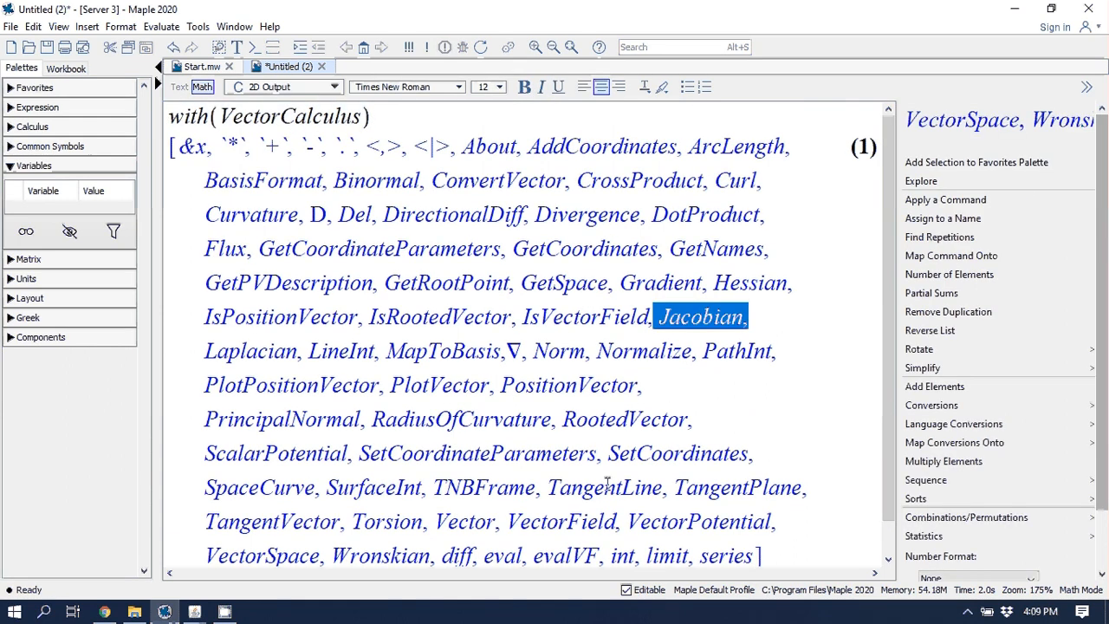
scroll(634, 541, "down", 1)
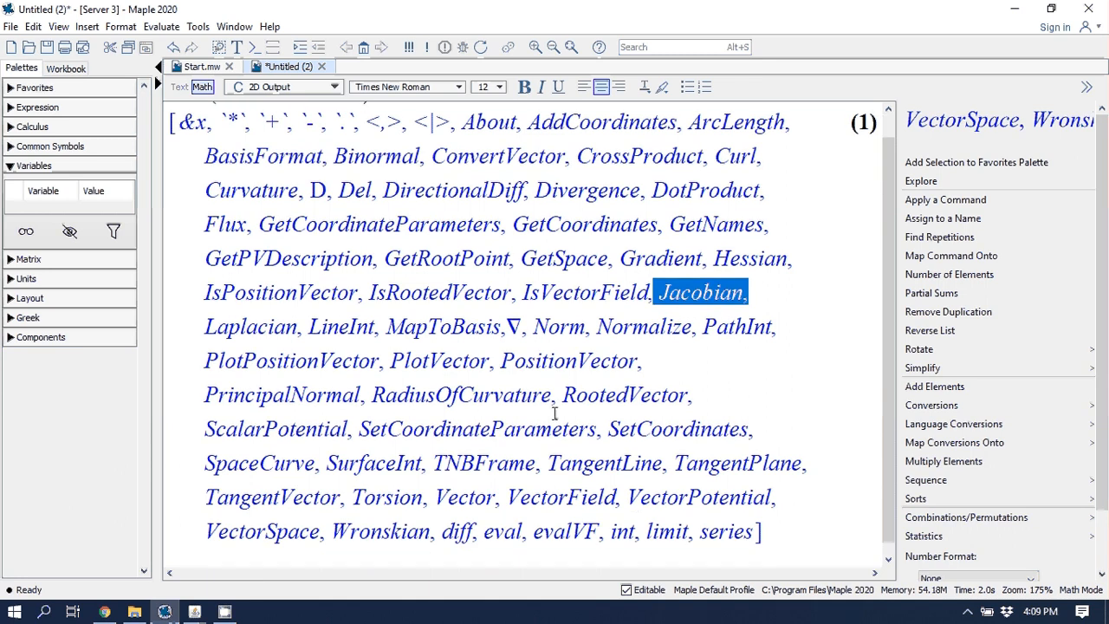
Define eqx := x*(100-x)-alpha*x*y on the empty line below the package's command list and evaluate it
left_click(766, 548)
scroll(766, 548, "down", 5)
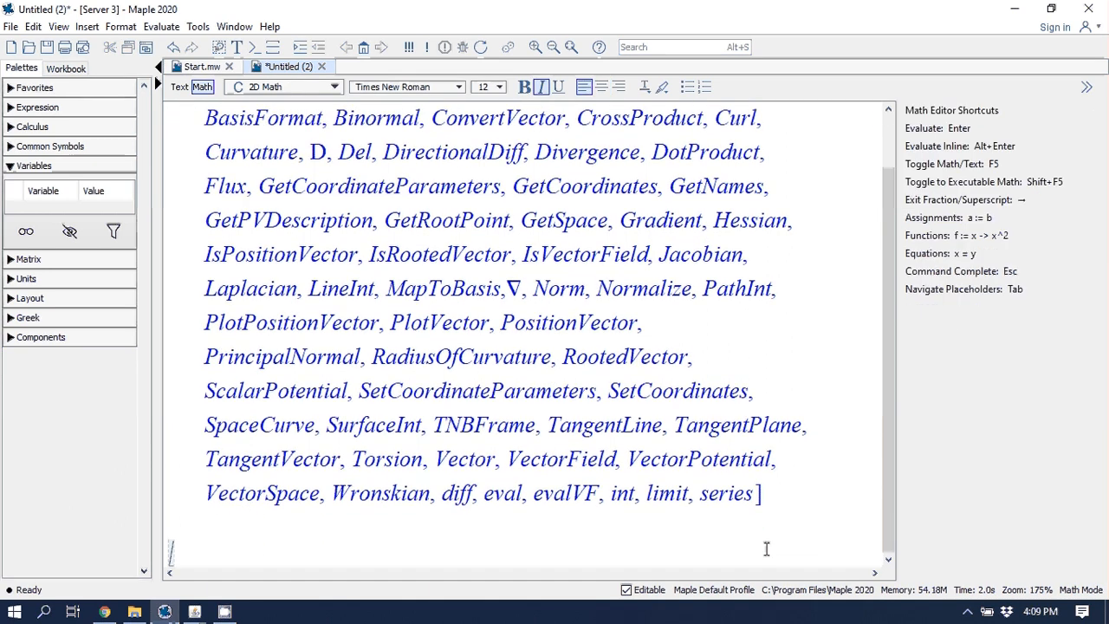
left_click(206, 228)
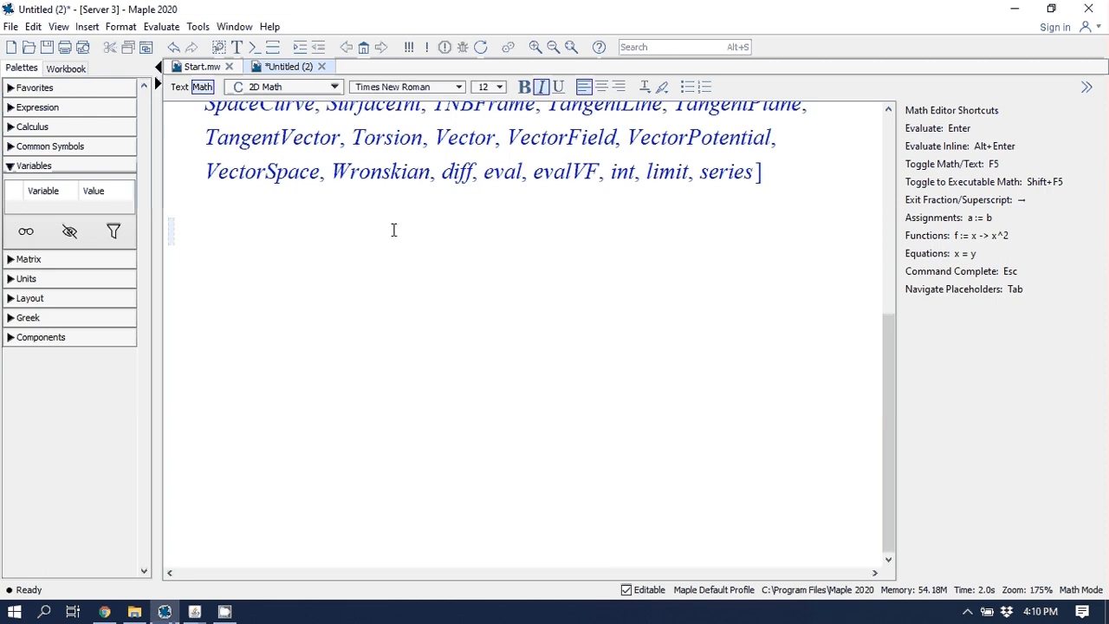
type("eq")
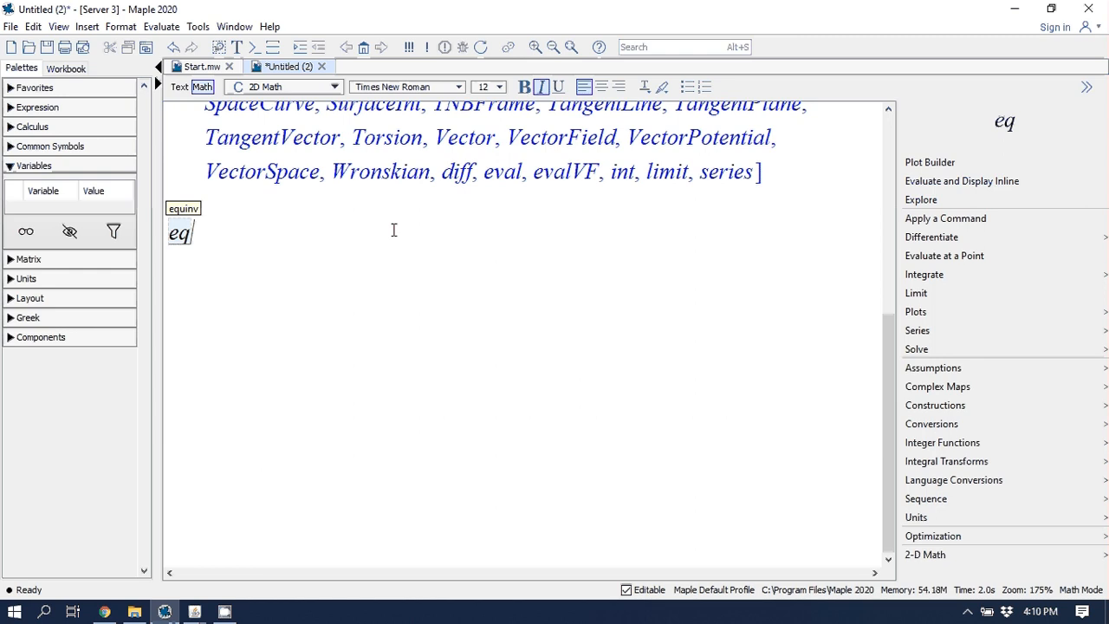
type("x")
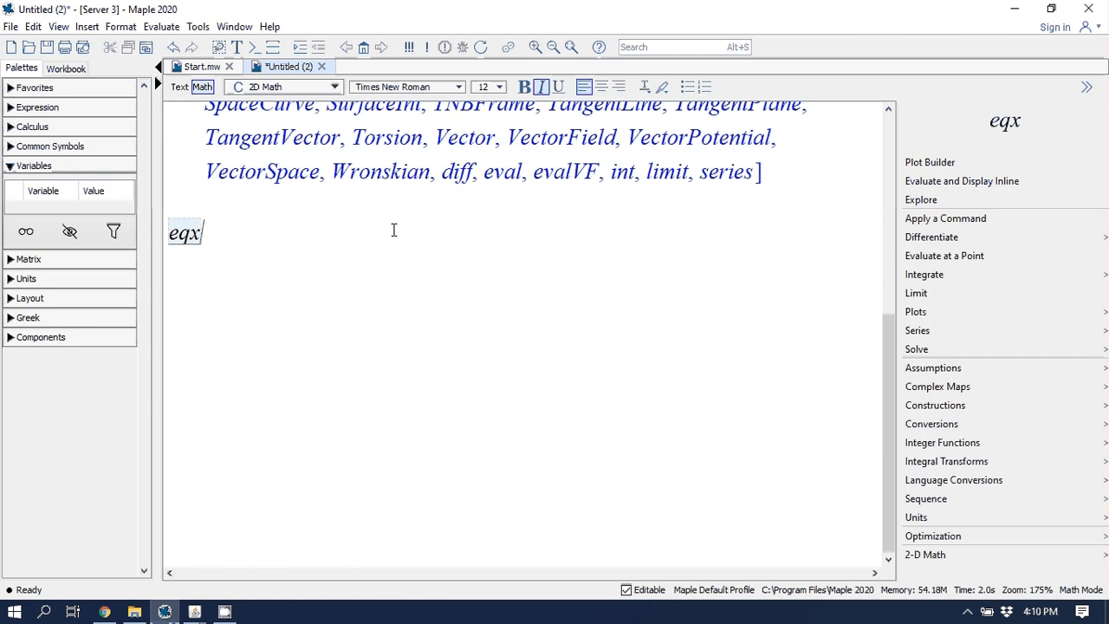
type(":=")
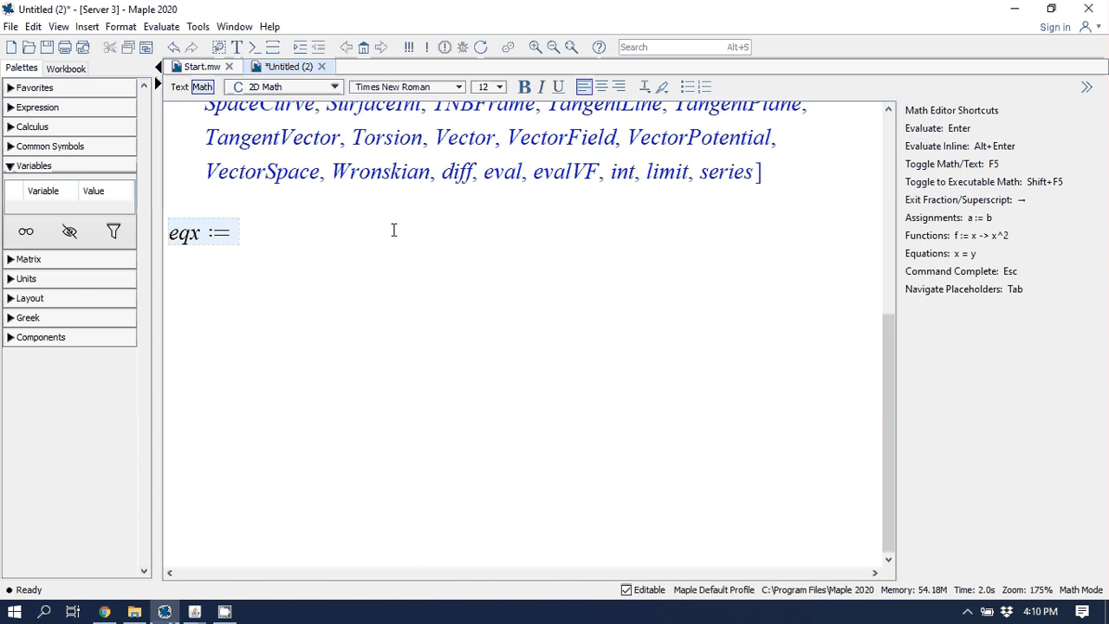
type("x*")
type("- -")
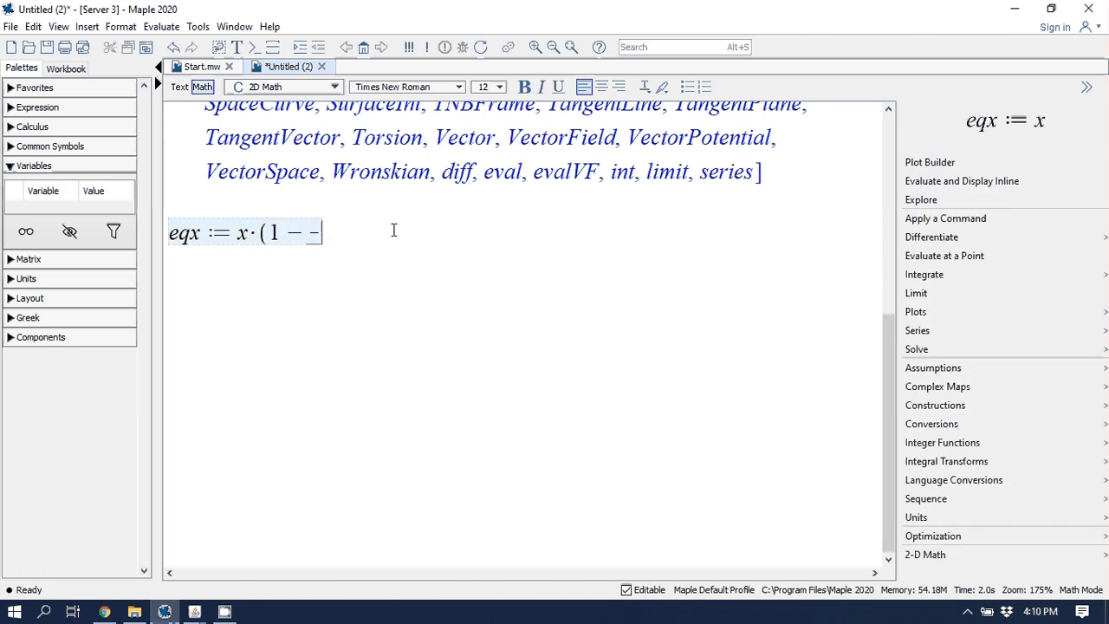
key("BackSpace")
type("00-x")
type(")")
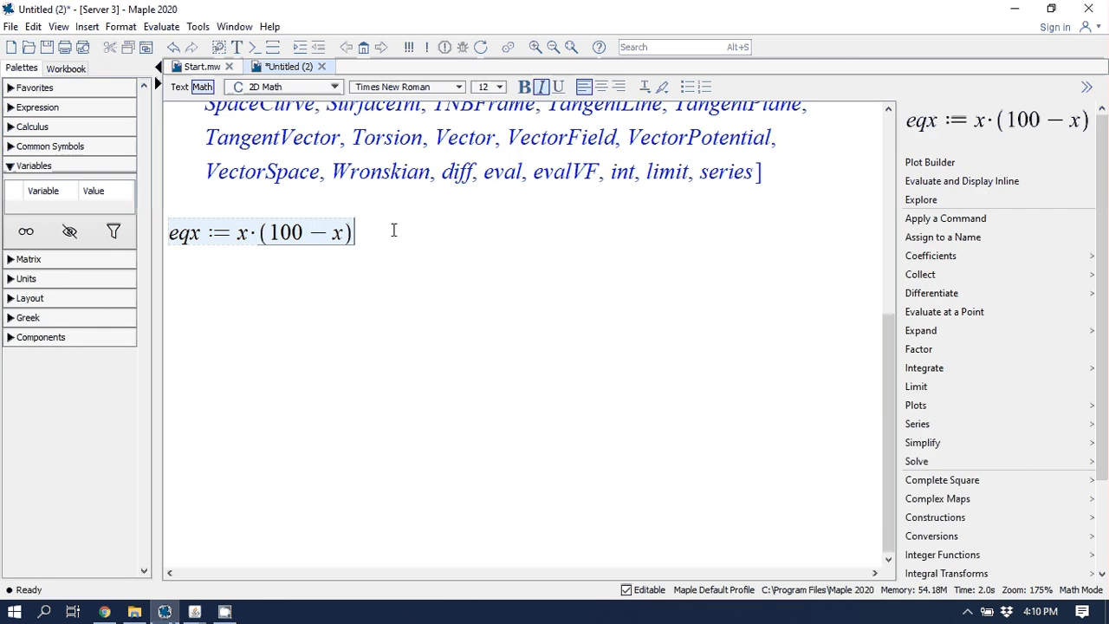
type("-alpha")
type("*x*y")
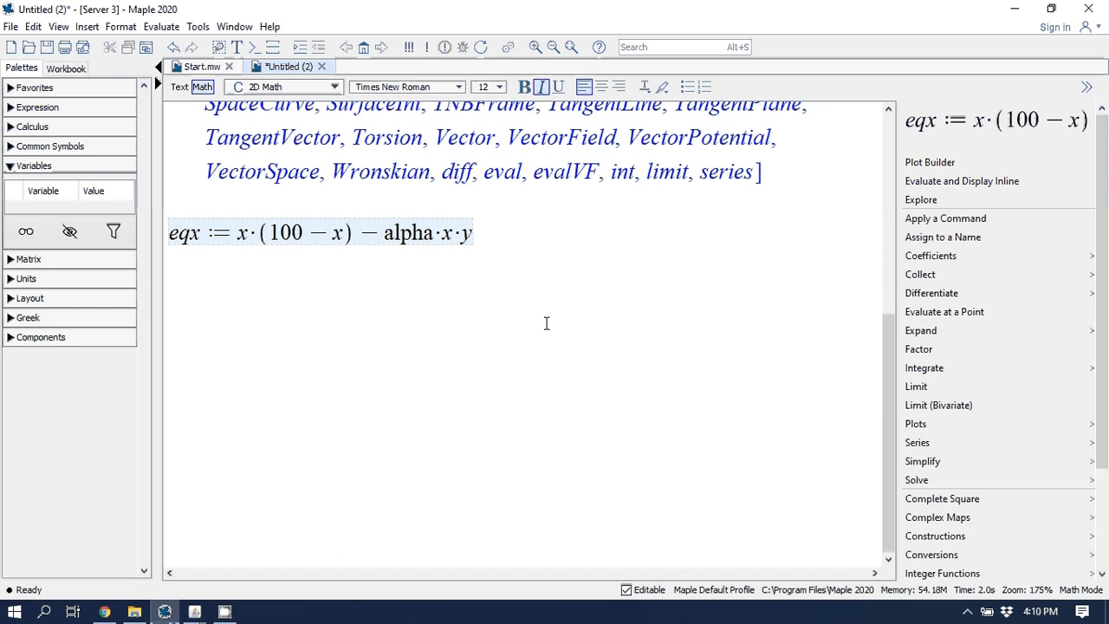
key("Return")
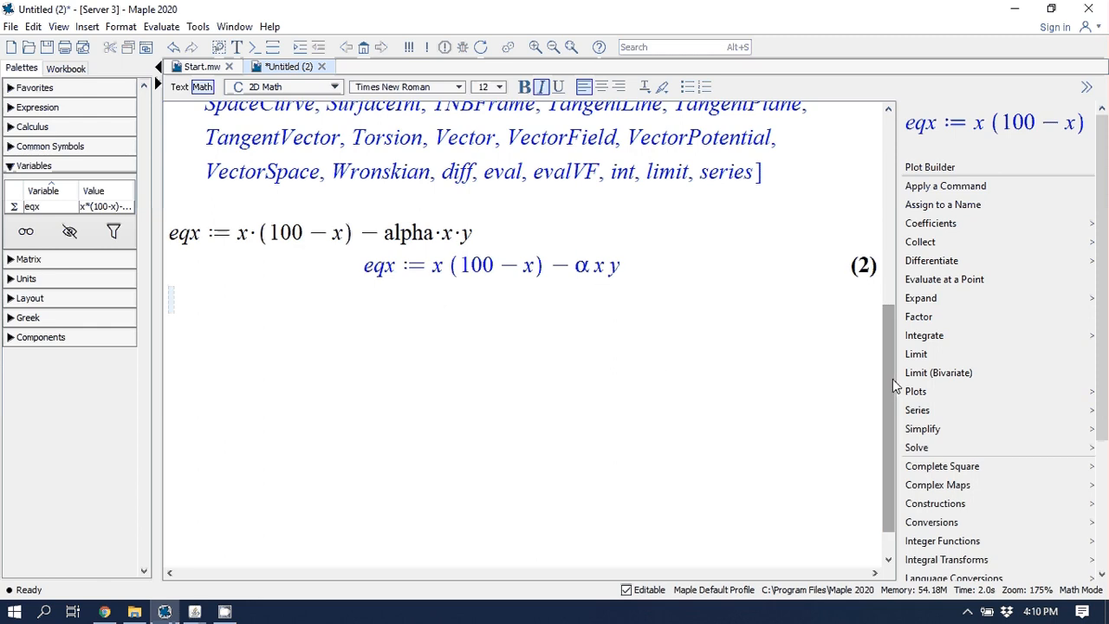
Define eqy := alpha*x*y-5*y on the line below eqx and evaluate it
type("eqy:=")
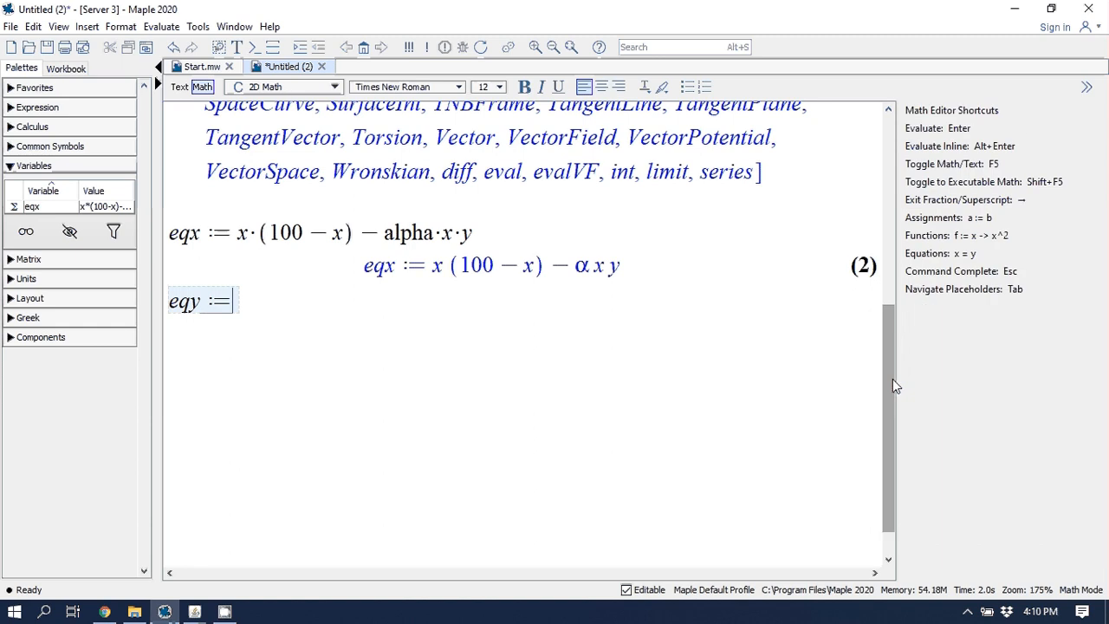
type("alpha")
type("*x*y")
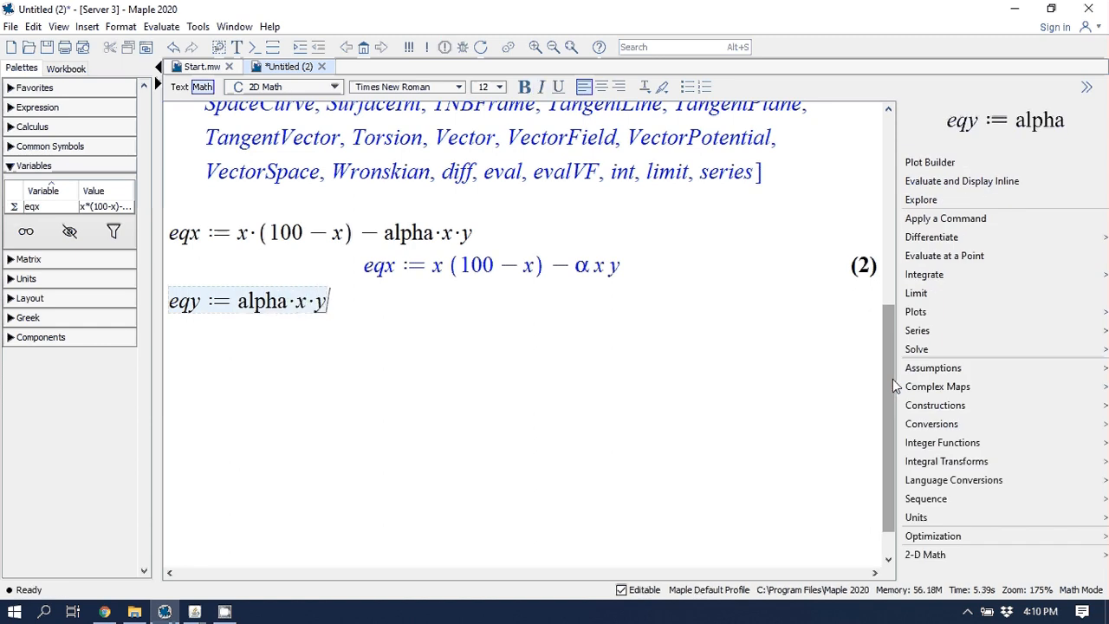
type("-5*y")
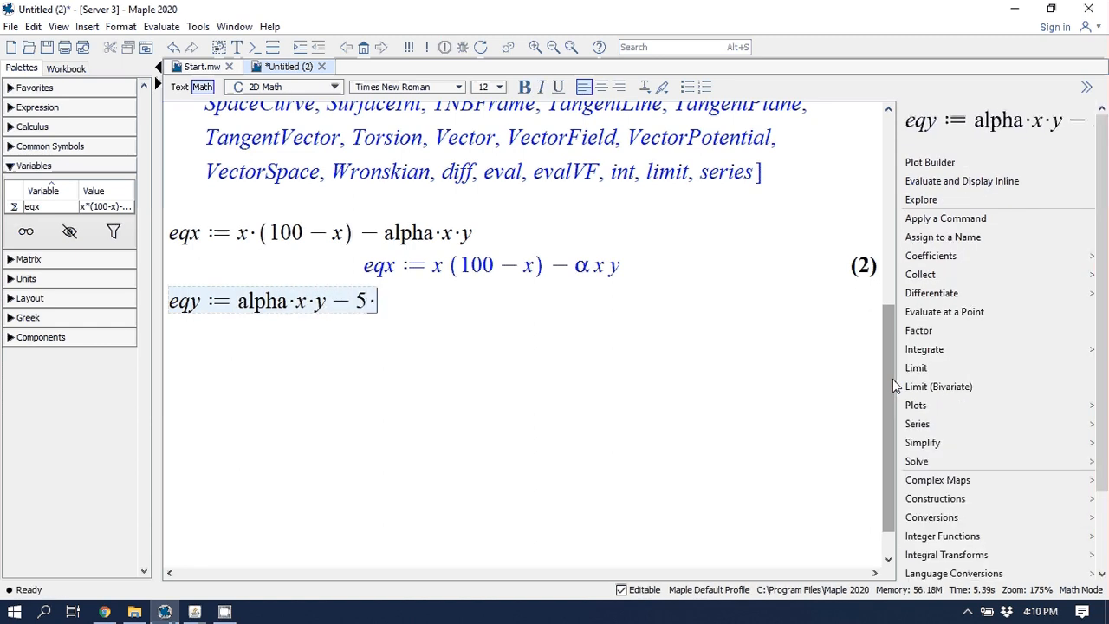
key("Return")
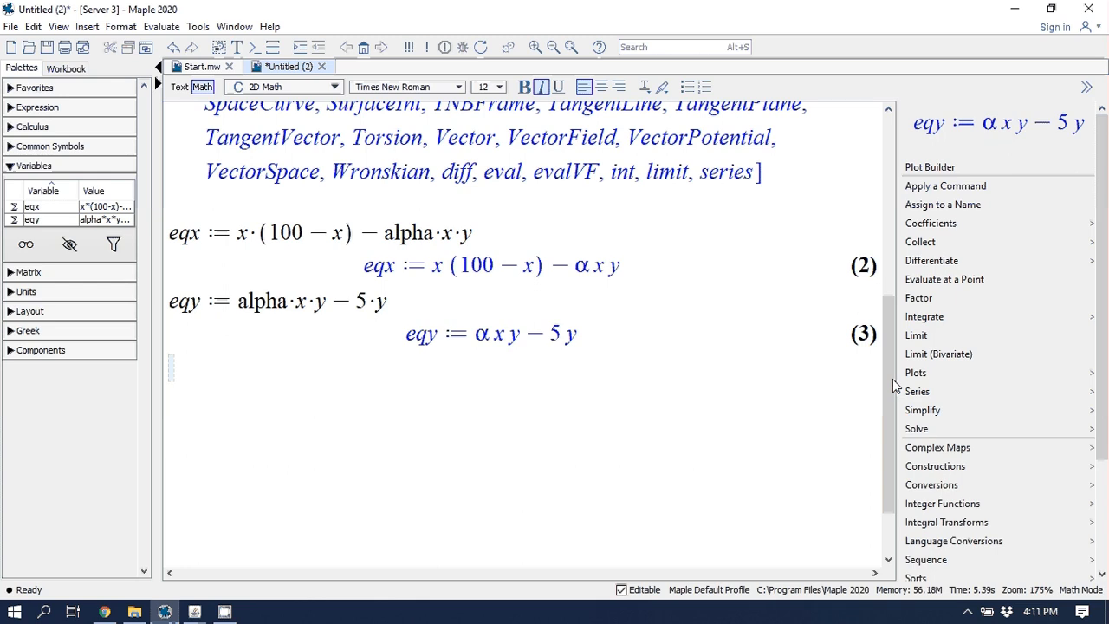
Start a solve command below eqy containing two empty sets separated by a comma
type("solve")
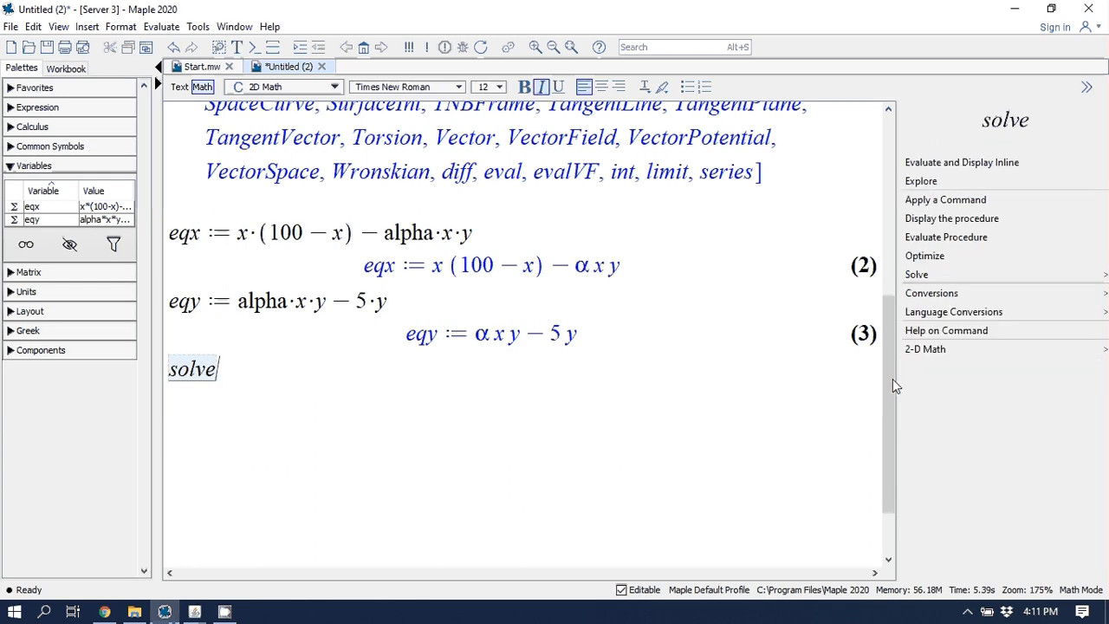
type("(")
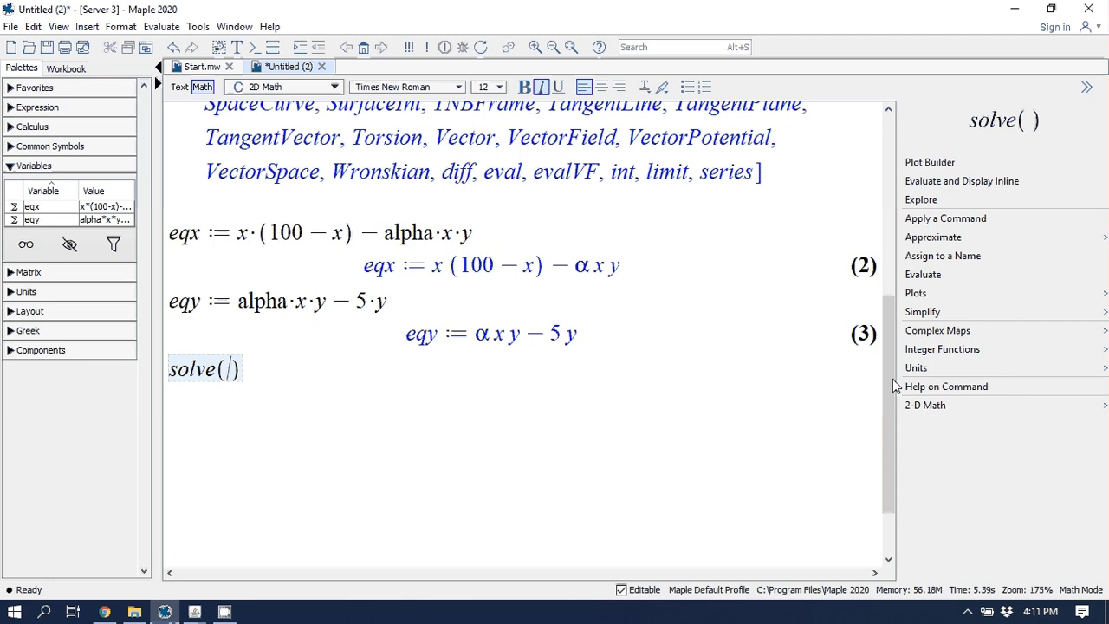
type("{")
key("Right")
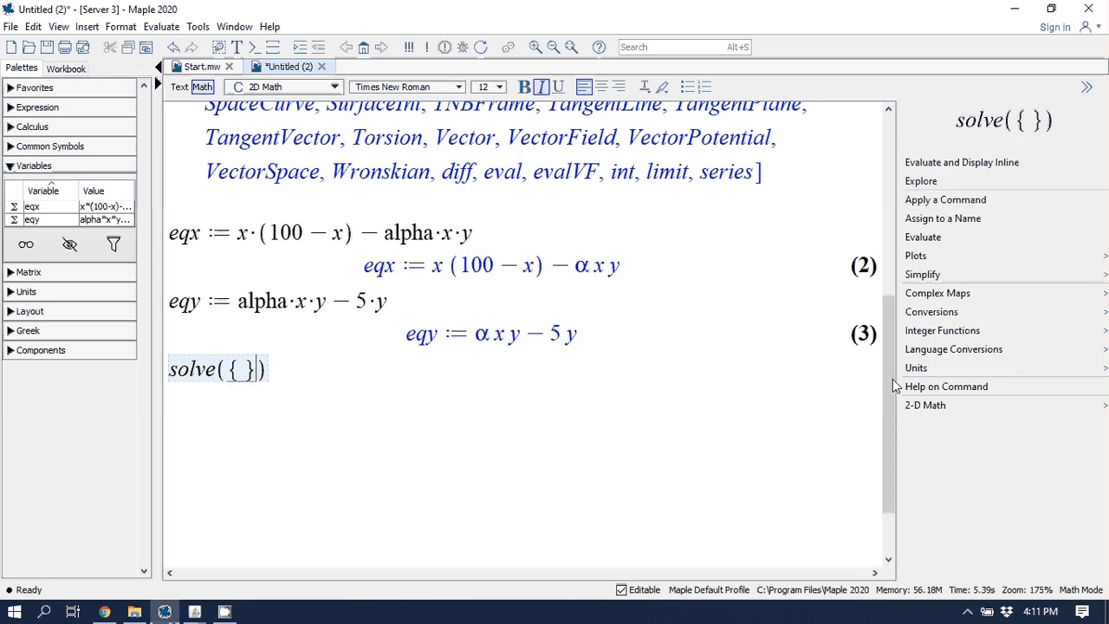
type(",{")
key("Left")
key("Left")
key("Left")
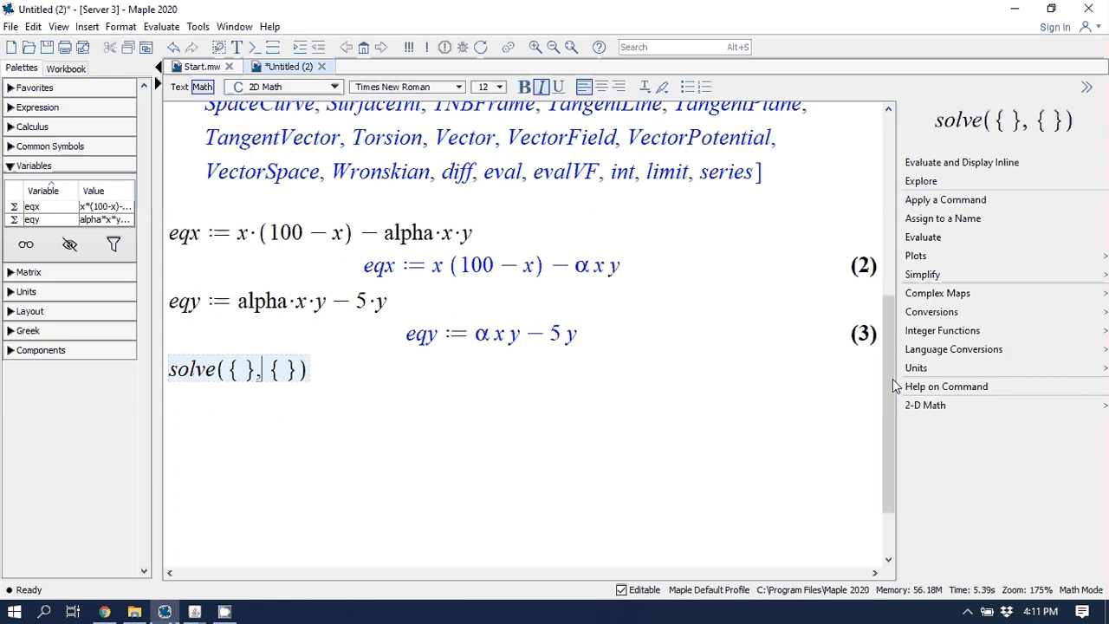
Fill the solve command's first set with the equations eqx = 0 and eqy = 0
key("Left")
type("eqx ")
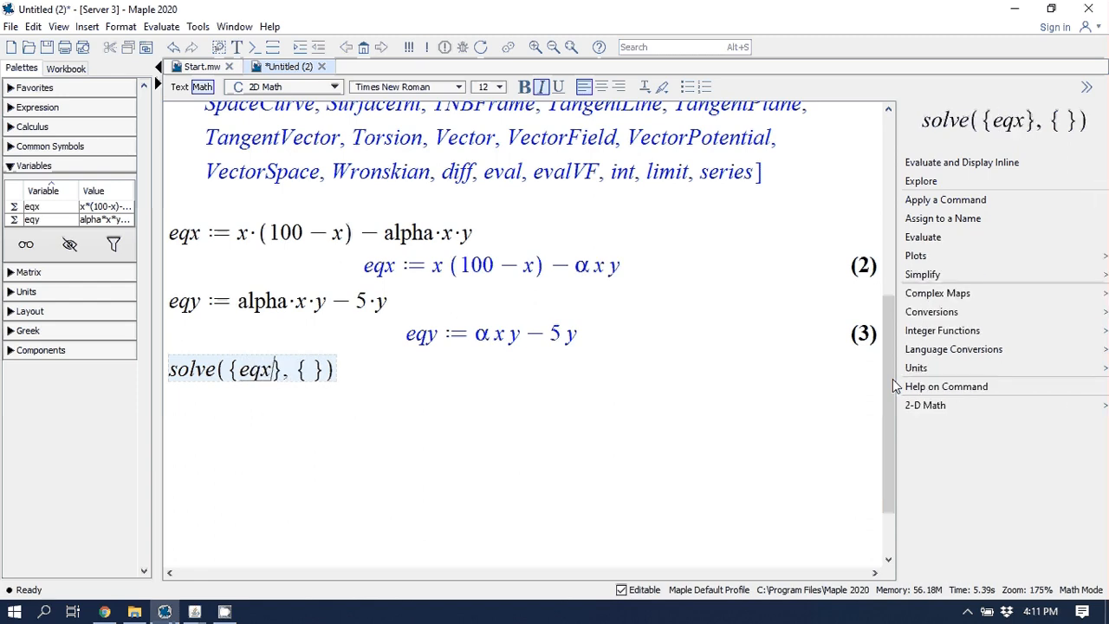
type("= 0")
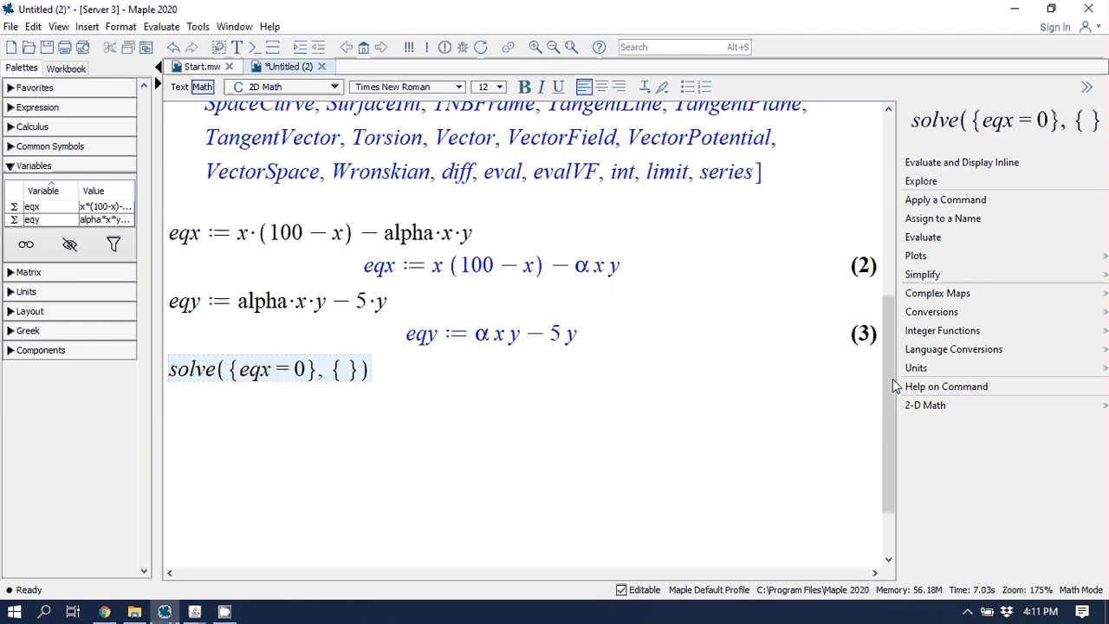
type(", ")
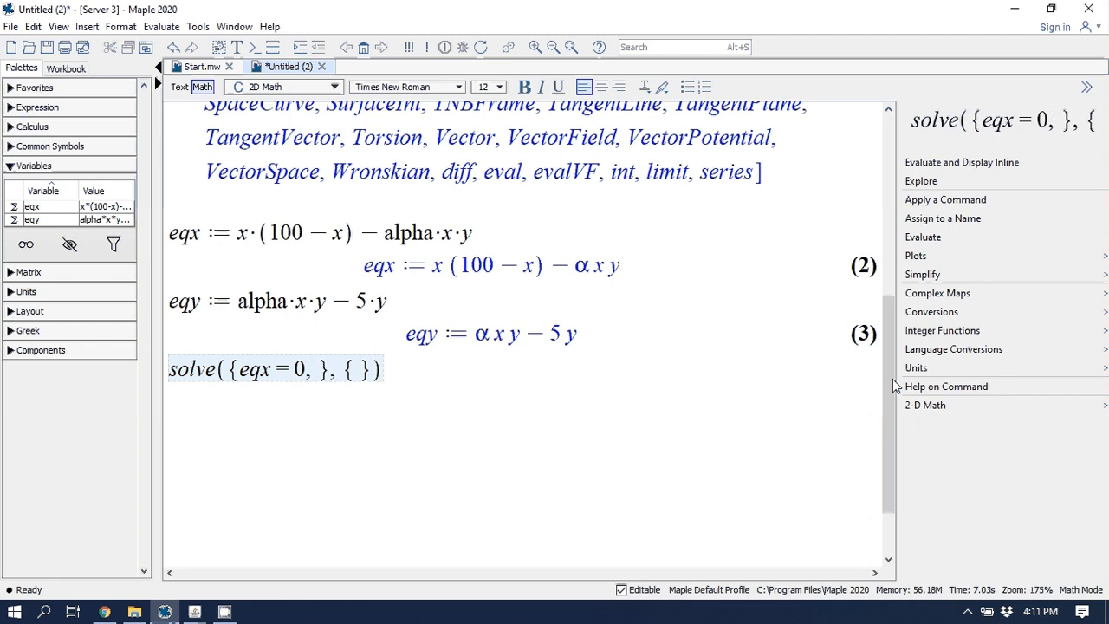
type("eq")
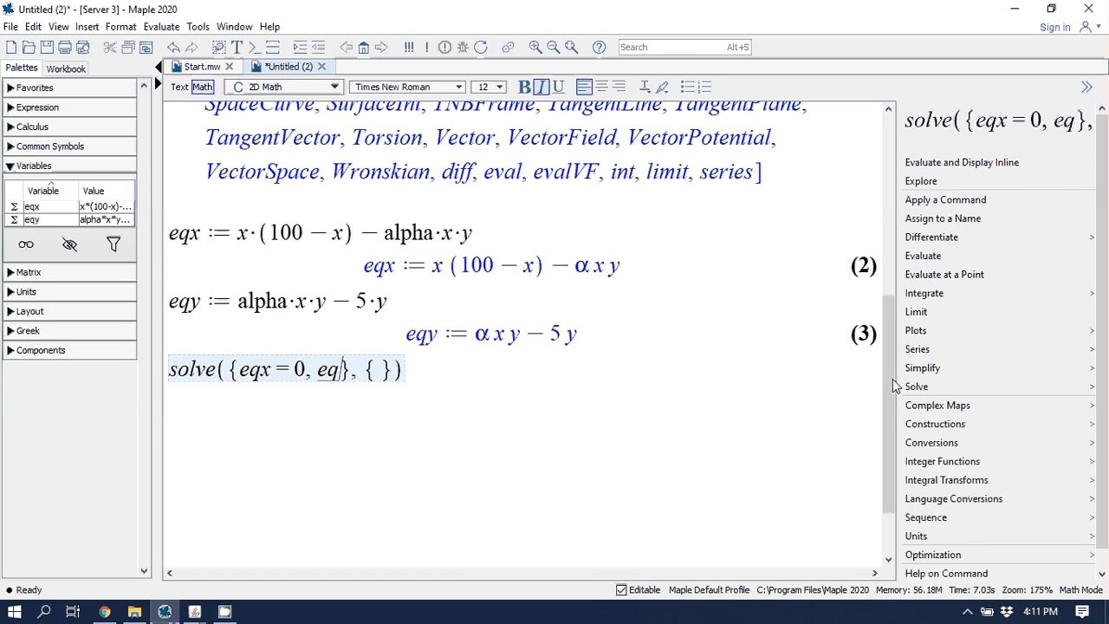
type("y = 0")
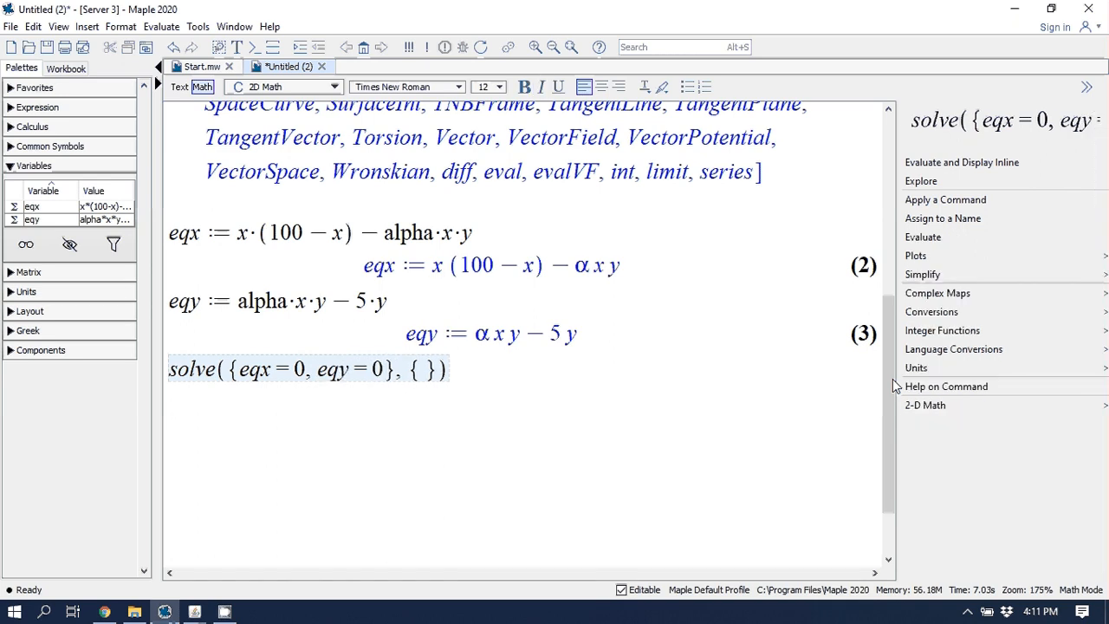
Enter x and y as the unknowns in the solve command's second set and evaluate the command
key("Right")
key("Right")
key("Right")
type("x,y")
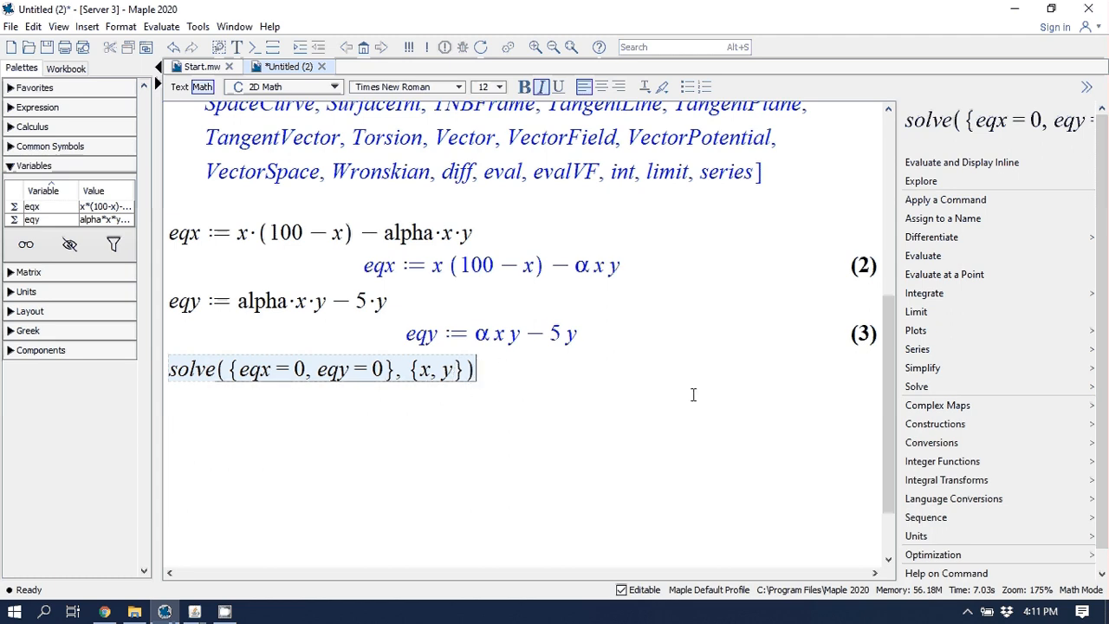
key("Return")
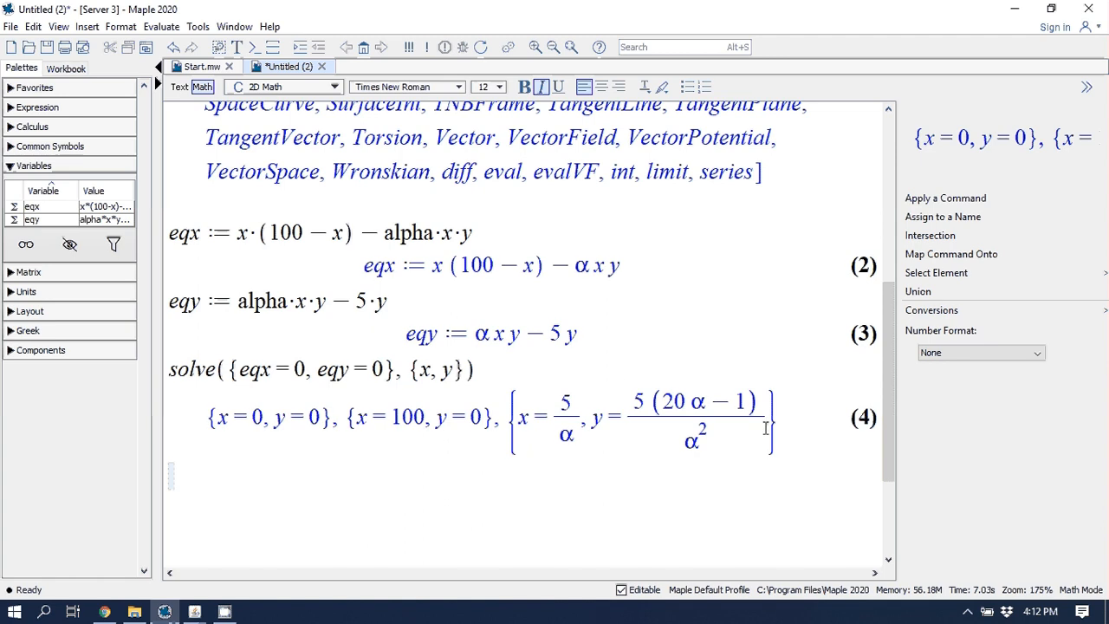
scroll(761, 428, "down", 1)
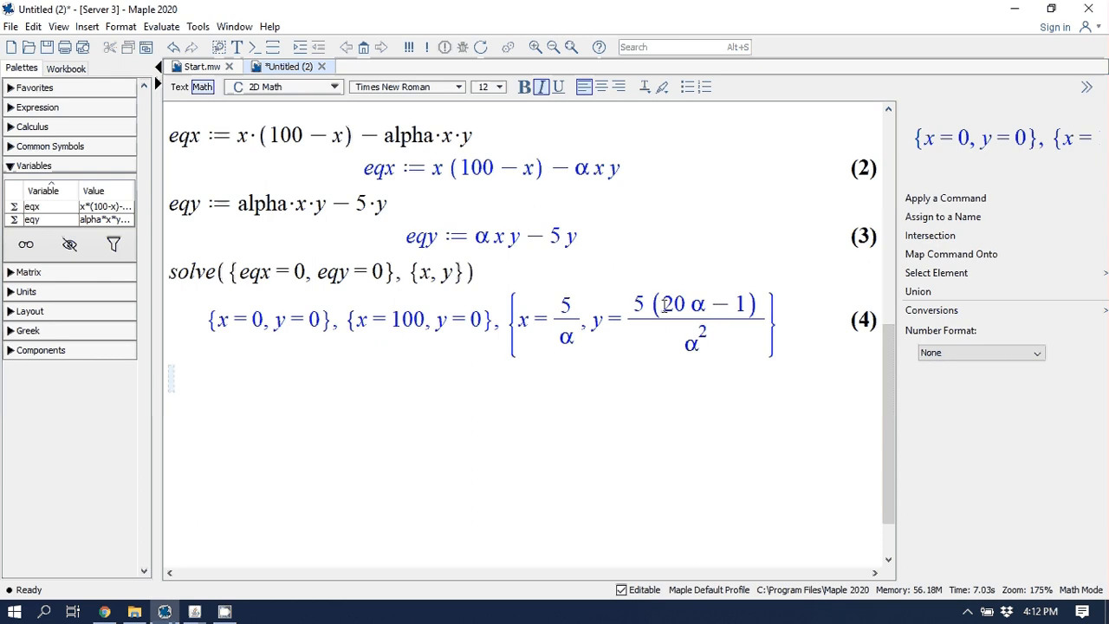
Copy the factor (20α − 1) from the third solution's y value and evaluate (20α − 1) > 0 below the solve output
left_click_drag(665, 304, 761, 310)
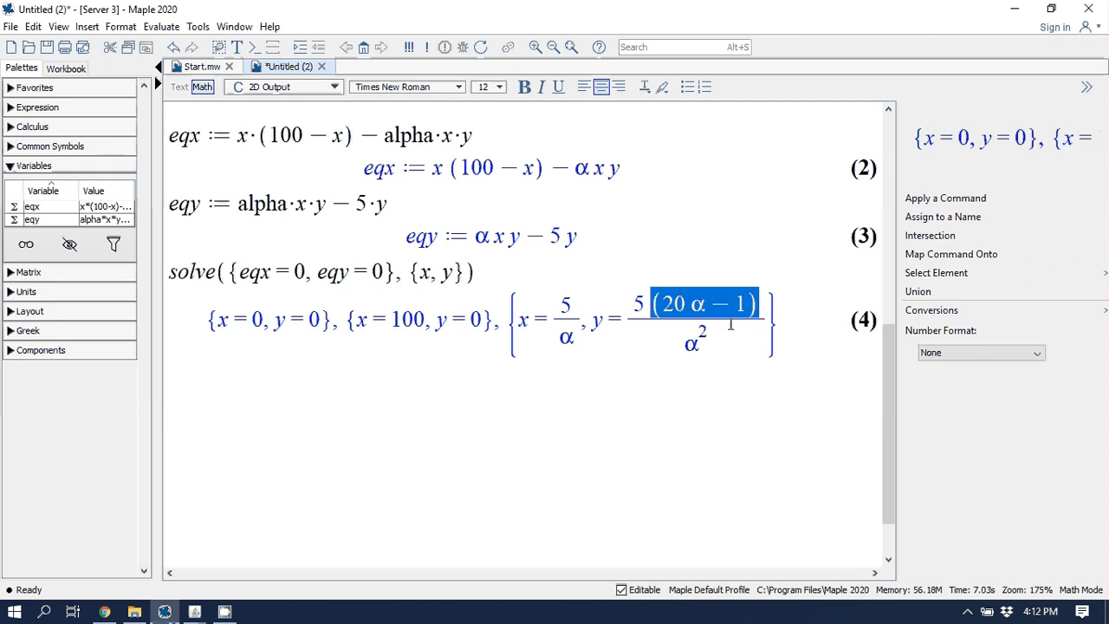
right_click(707, 307)
left_click(734, 336)
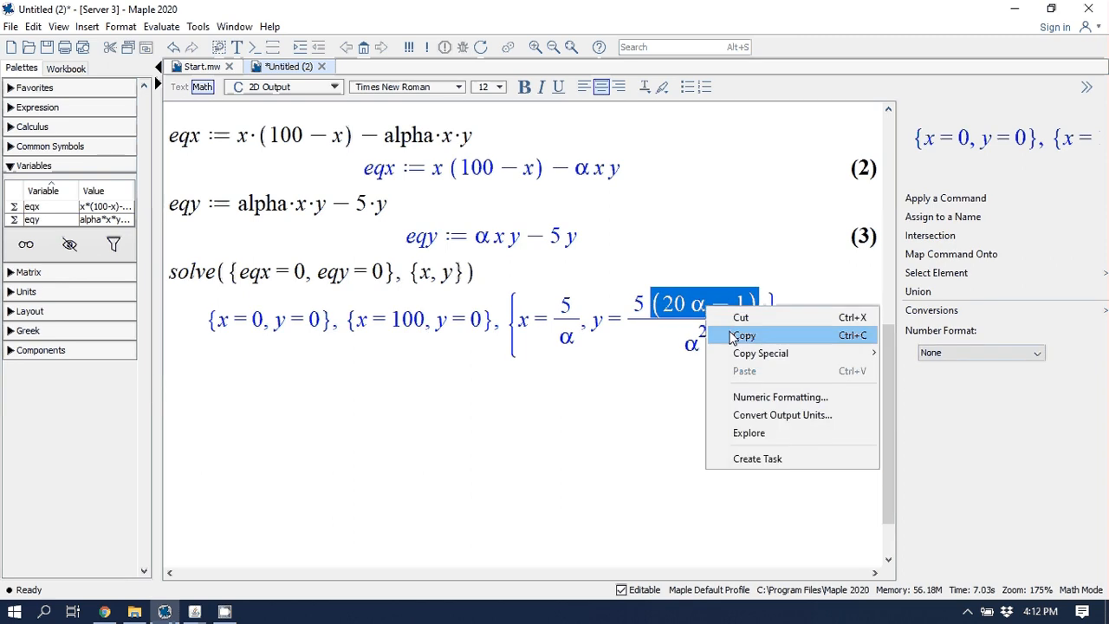
left_click(272, 396)
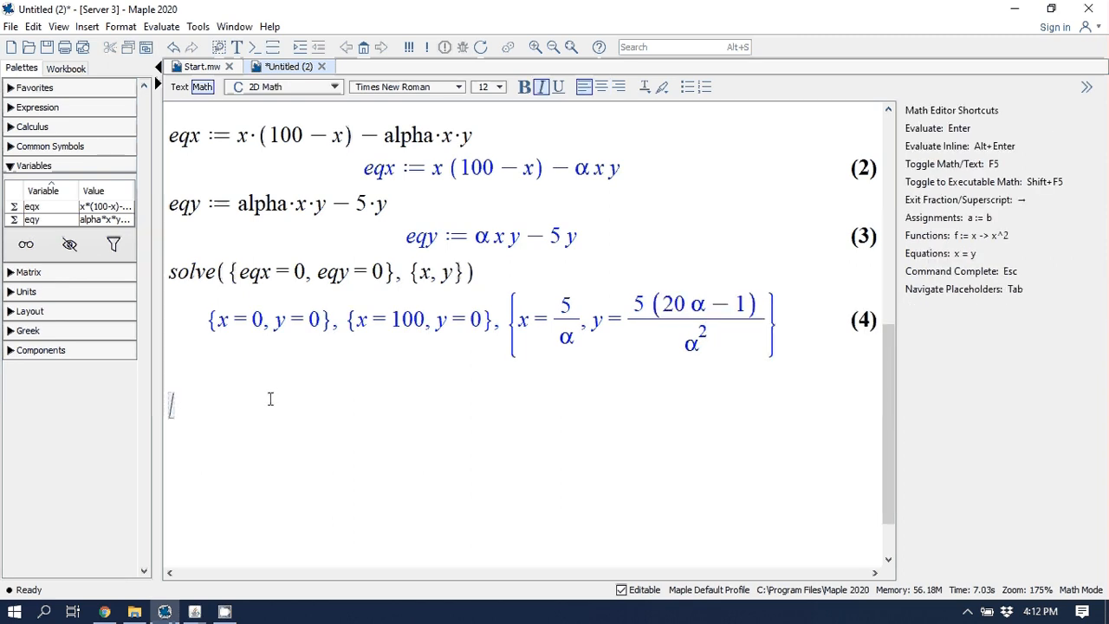
key("ctrl+v")
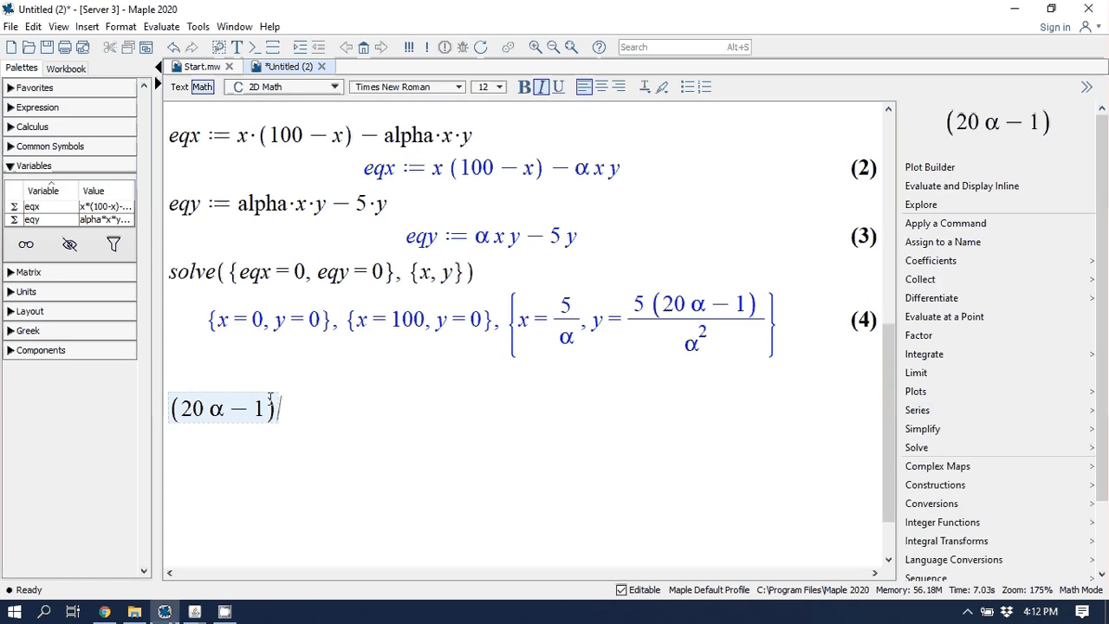
type(">0")
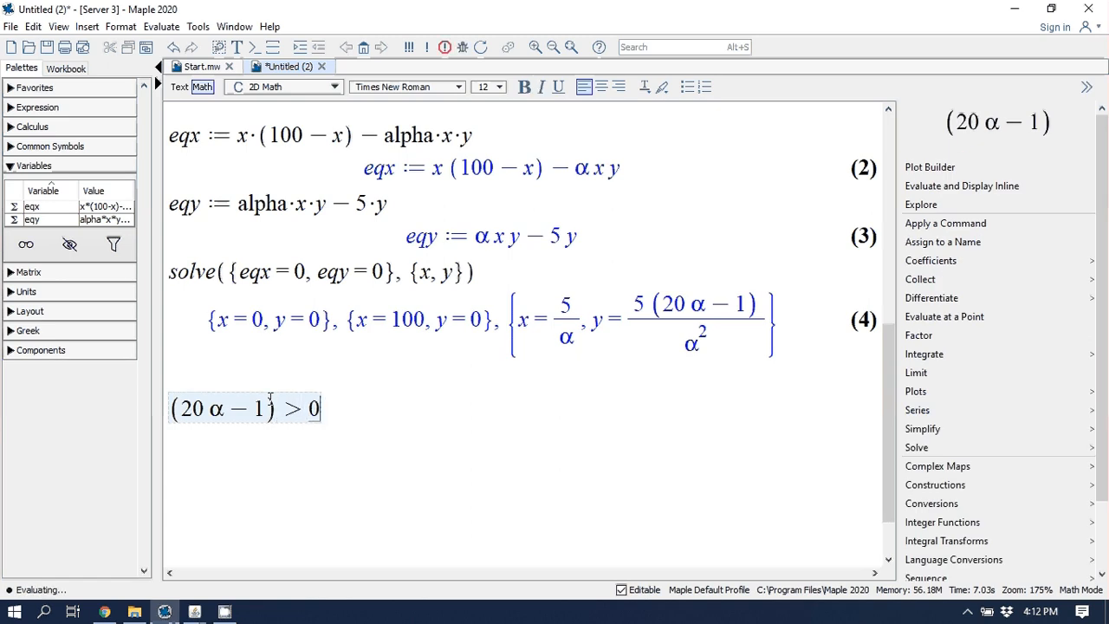
key("Return")
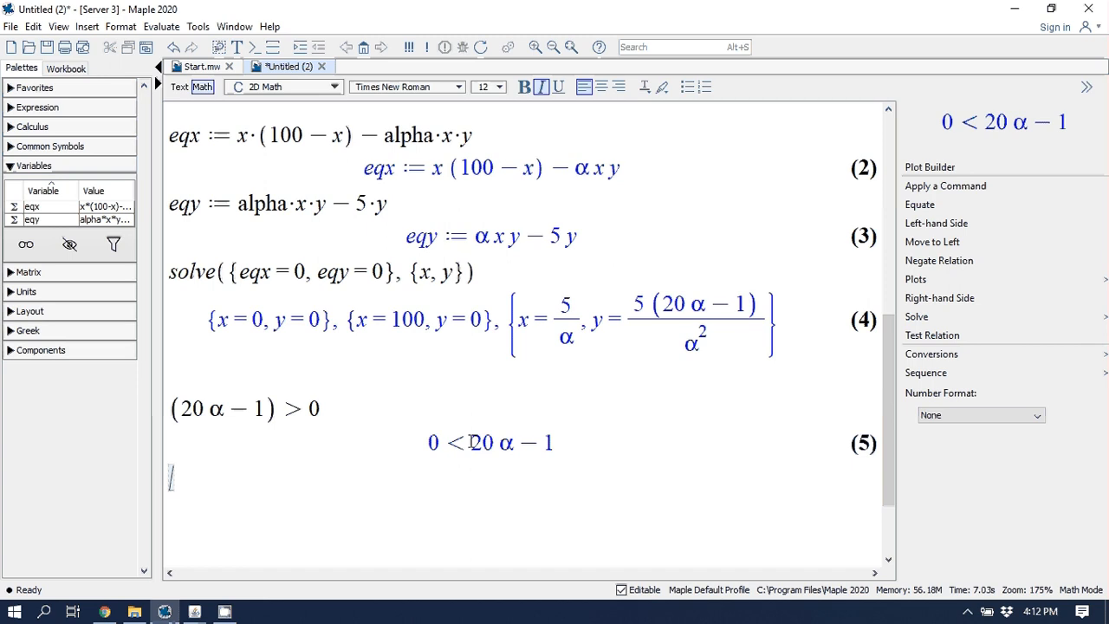
Solve the resulting inequality 0 < 20α − 1, and delete the inequality together with its solution
right_click(477, 445)
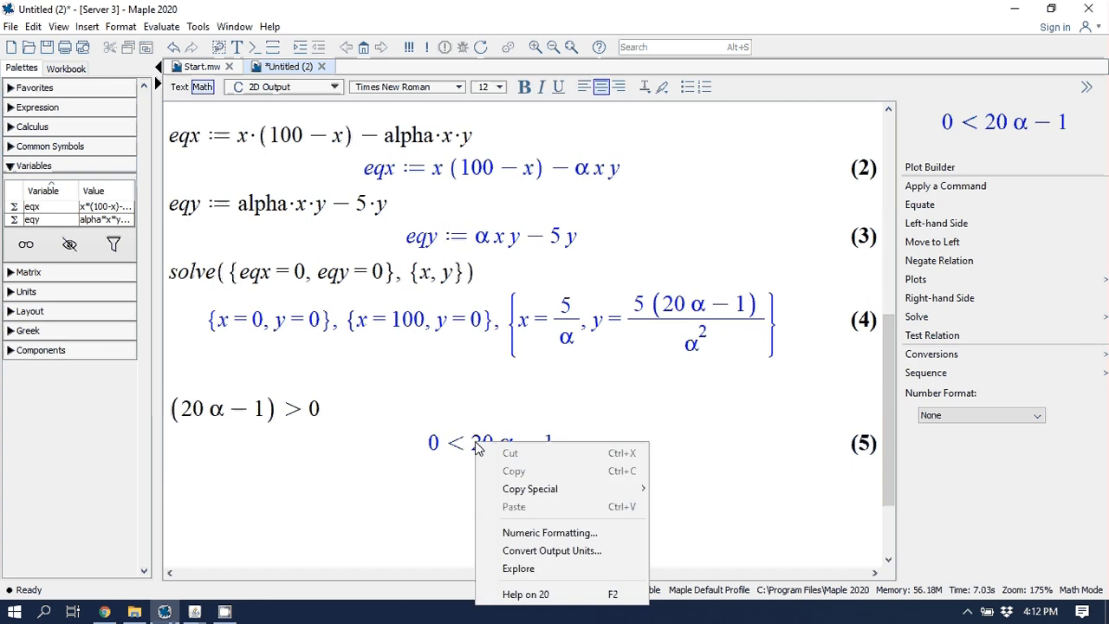
left_click(431, 443)
left_click_drag(430, 443, 571, 472)
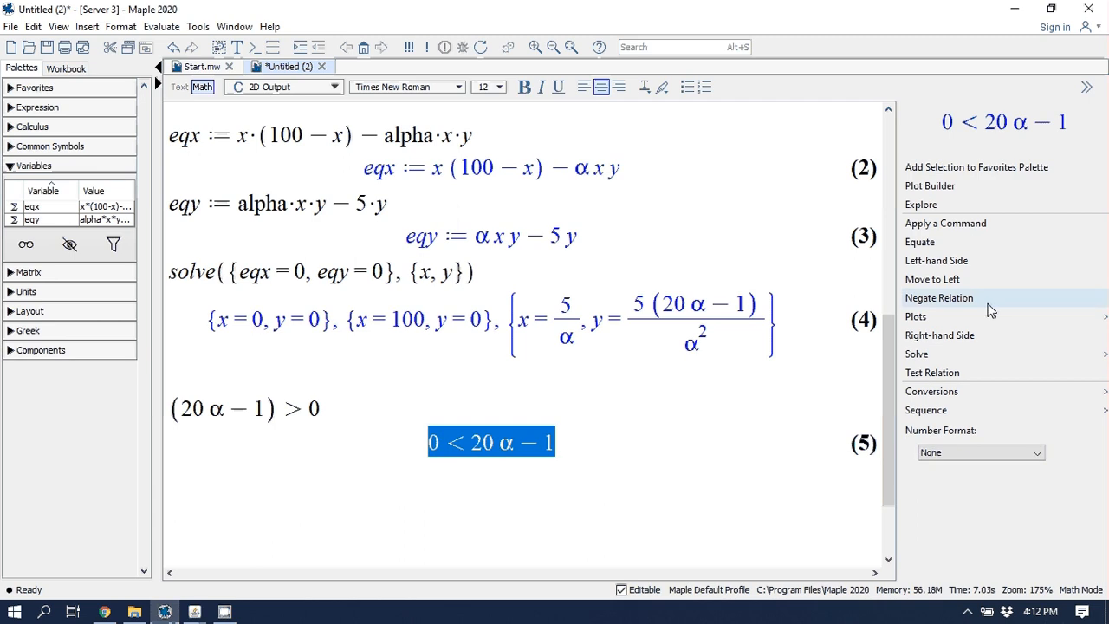
left_click(951, 357)
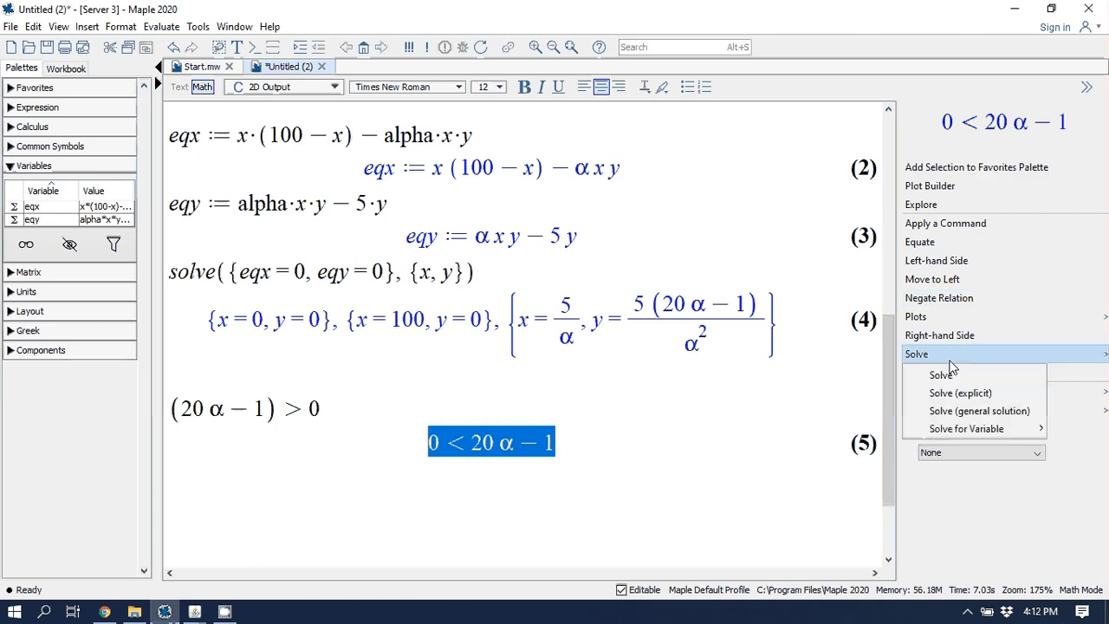
left_click(959, 379)
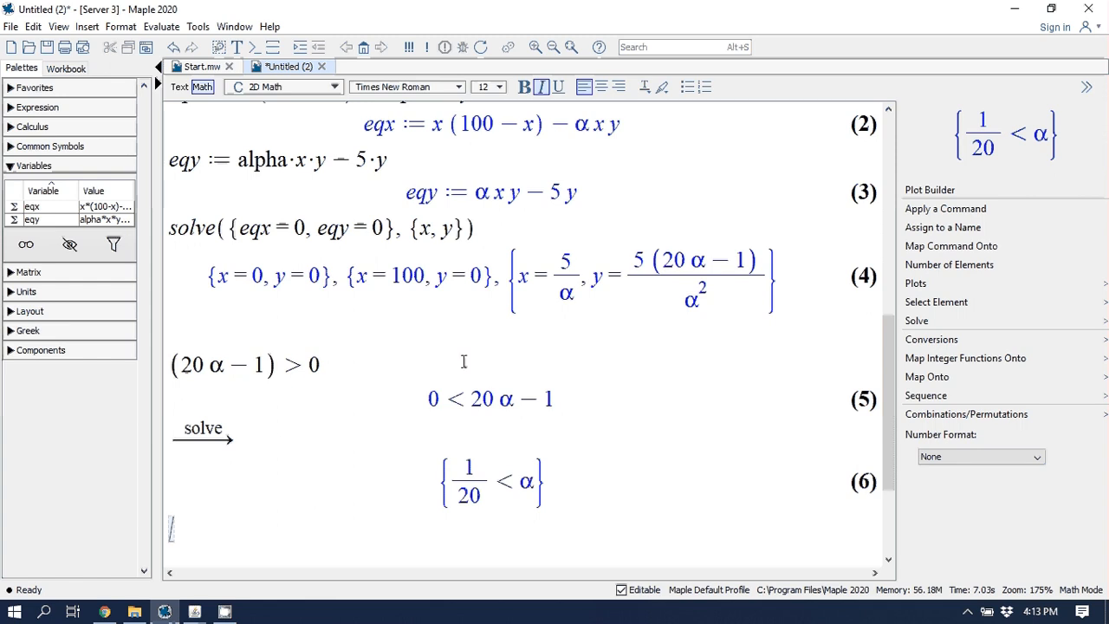
left_click_drag(172, 360, 503, 481)
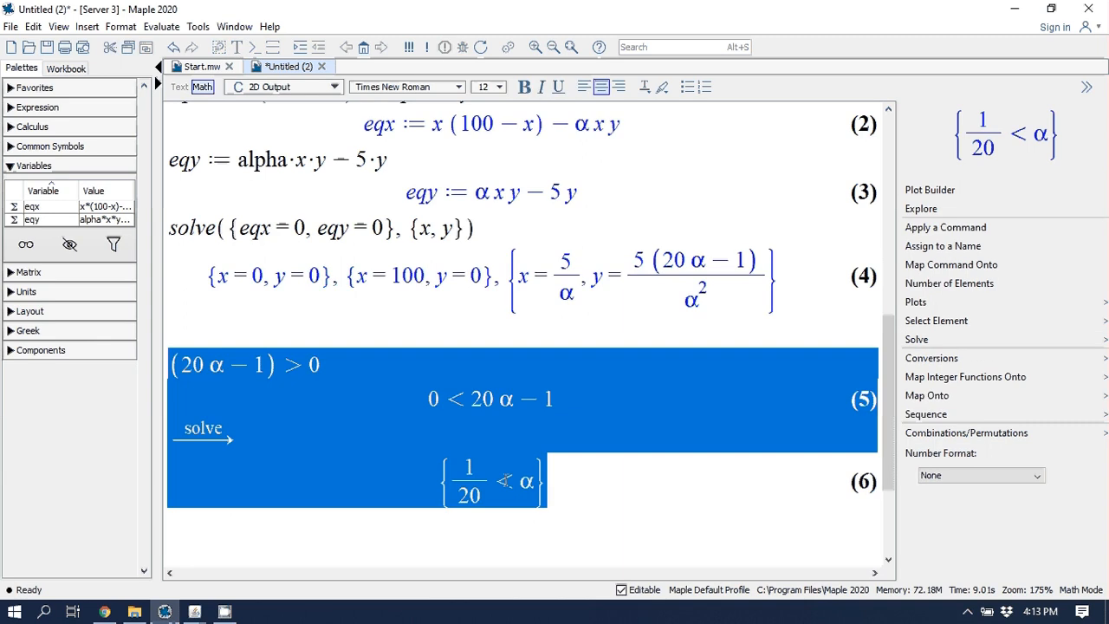
key("Delete")
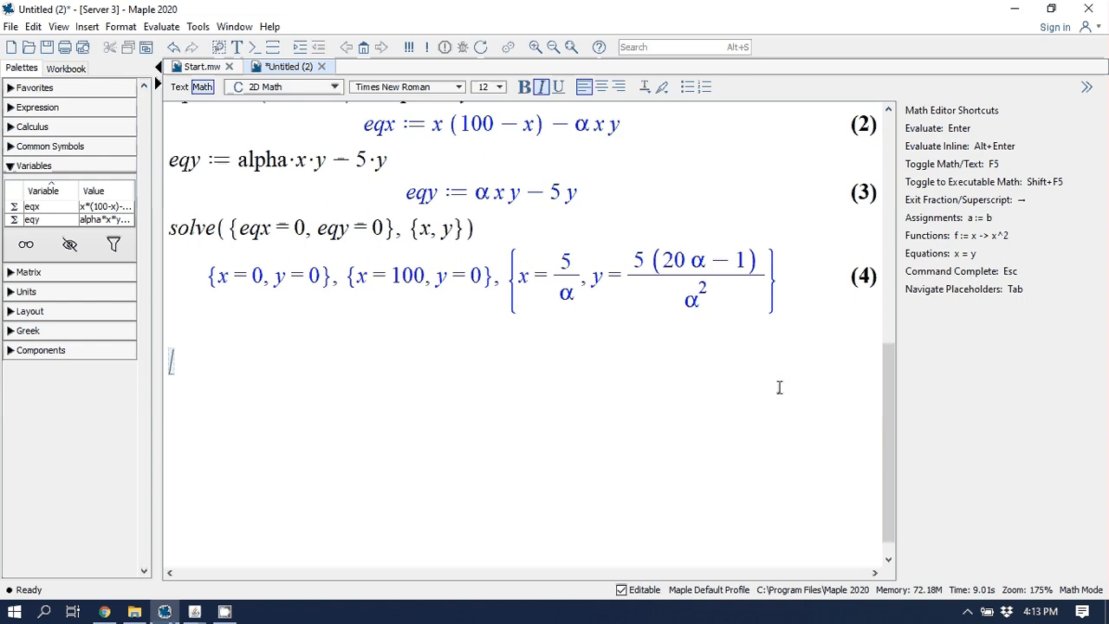
Start the definition F := Jacobian([eqx, eqy]) below the solve output
type("F:=")
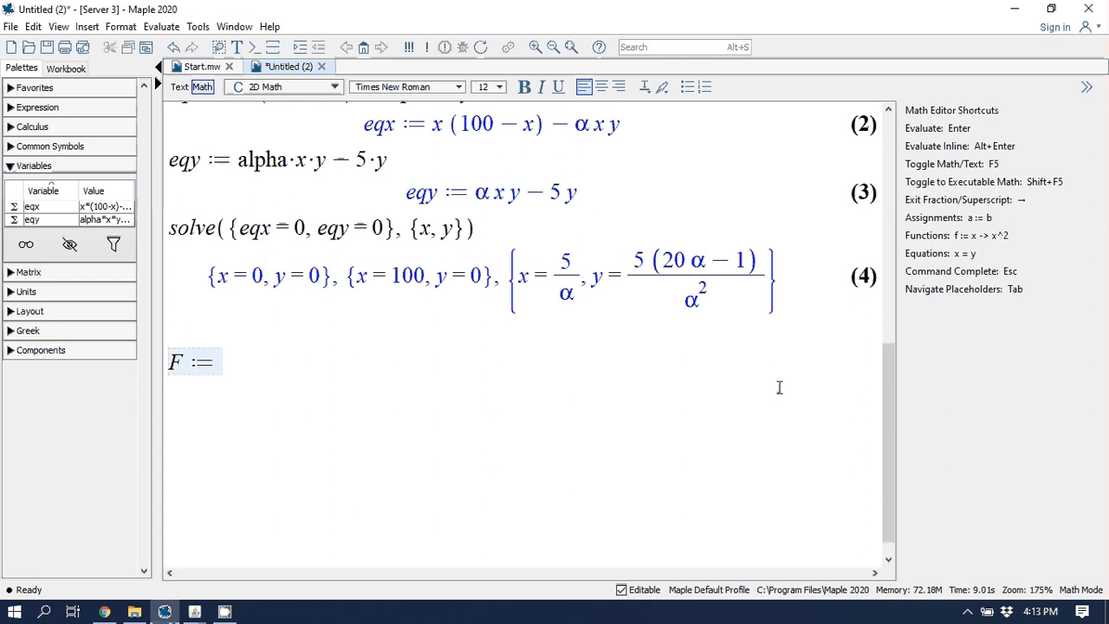
type("Jacobian")
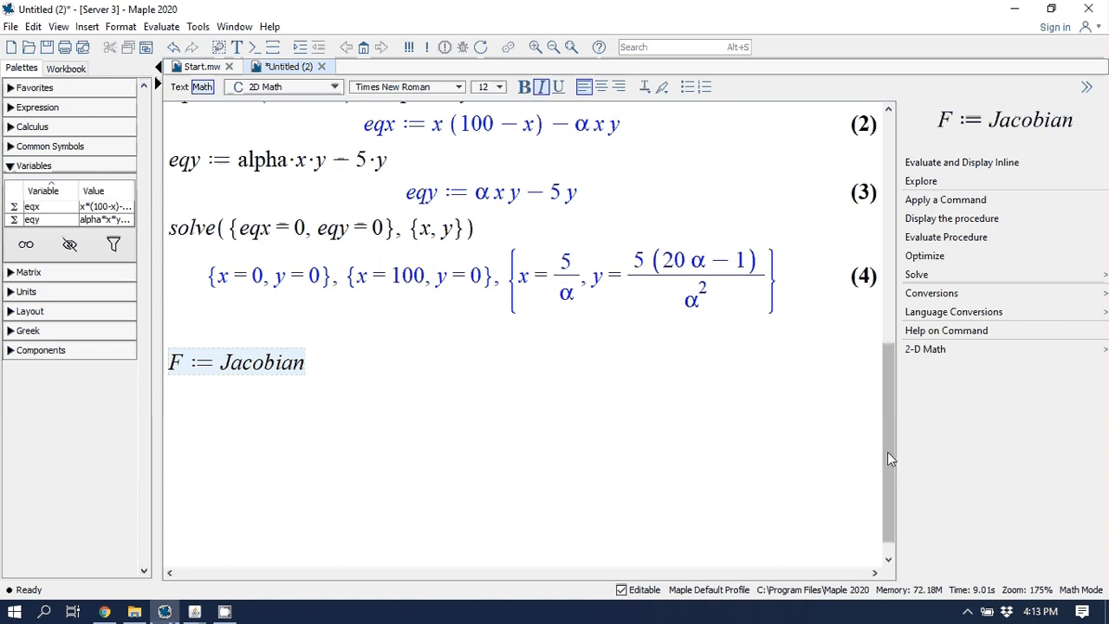
left_click_drag(887, 452, 929, 206)
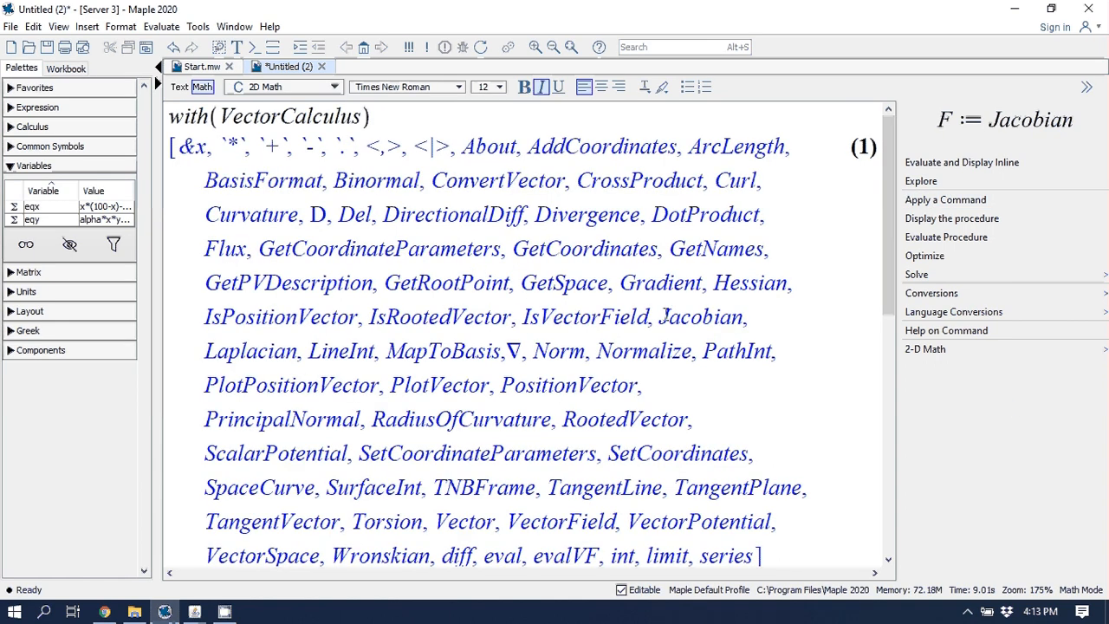
left_click_drag(887, 286, 866, 520)
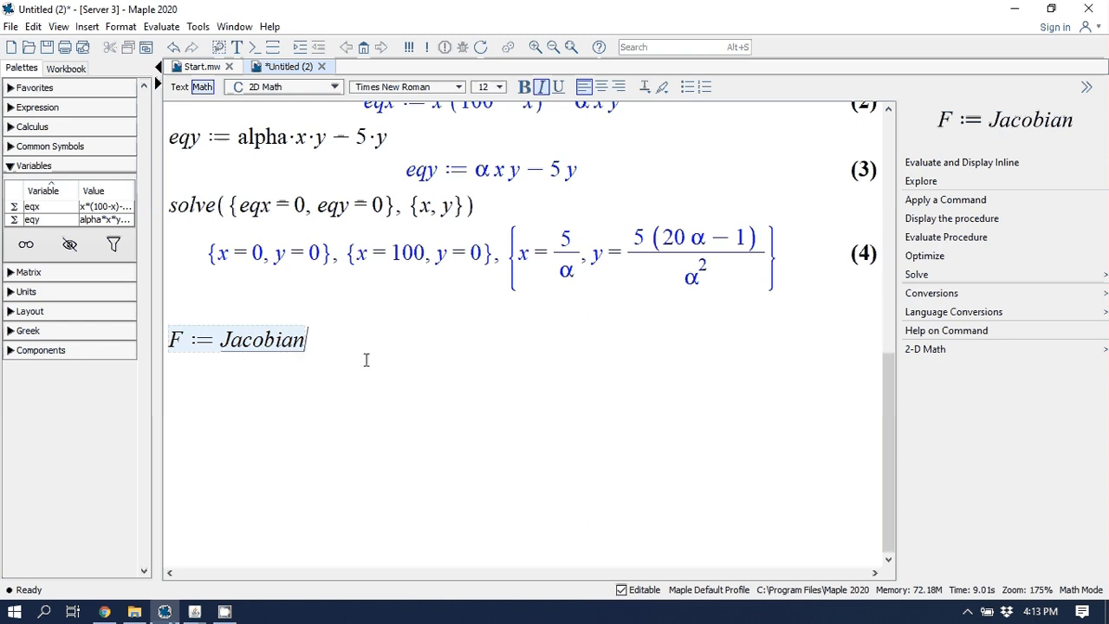
type("()")
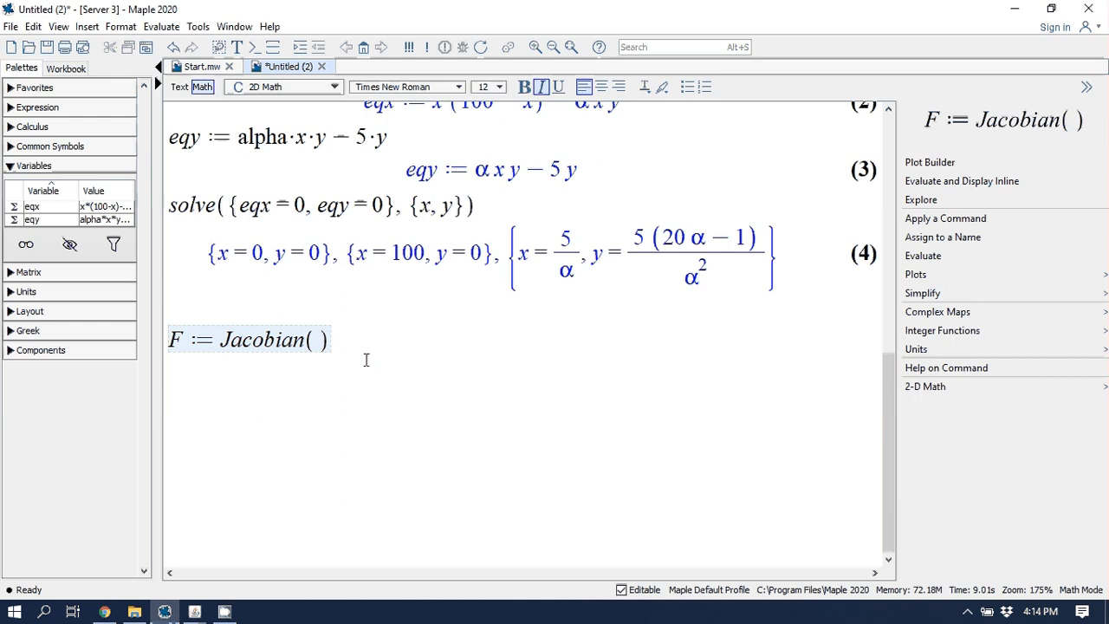
type("[")
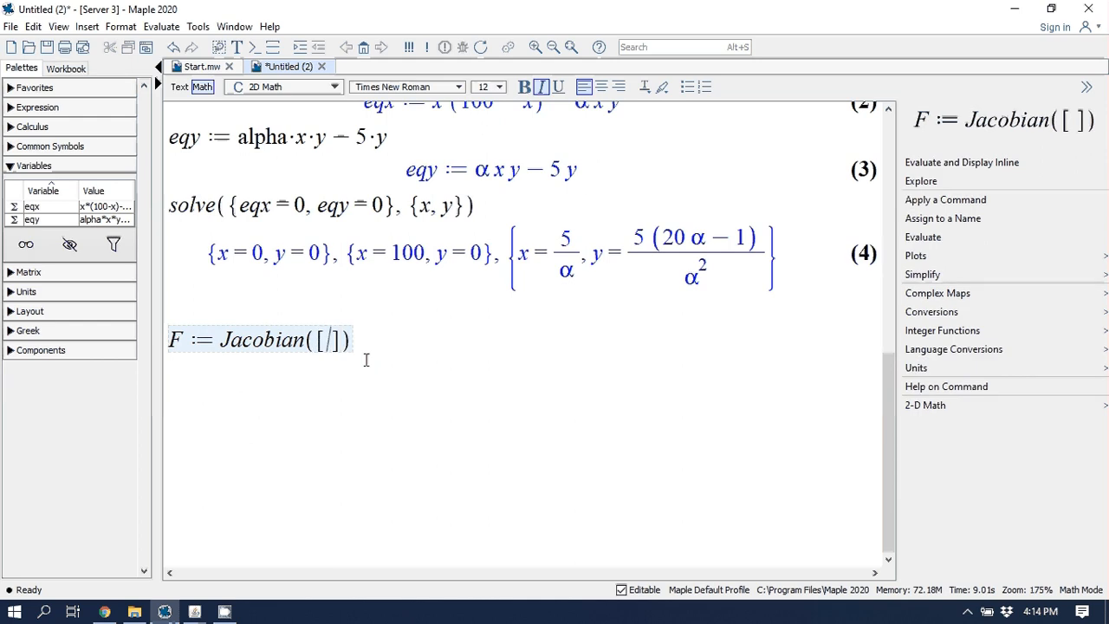
type("eqx, eqy")
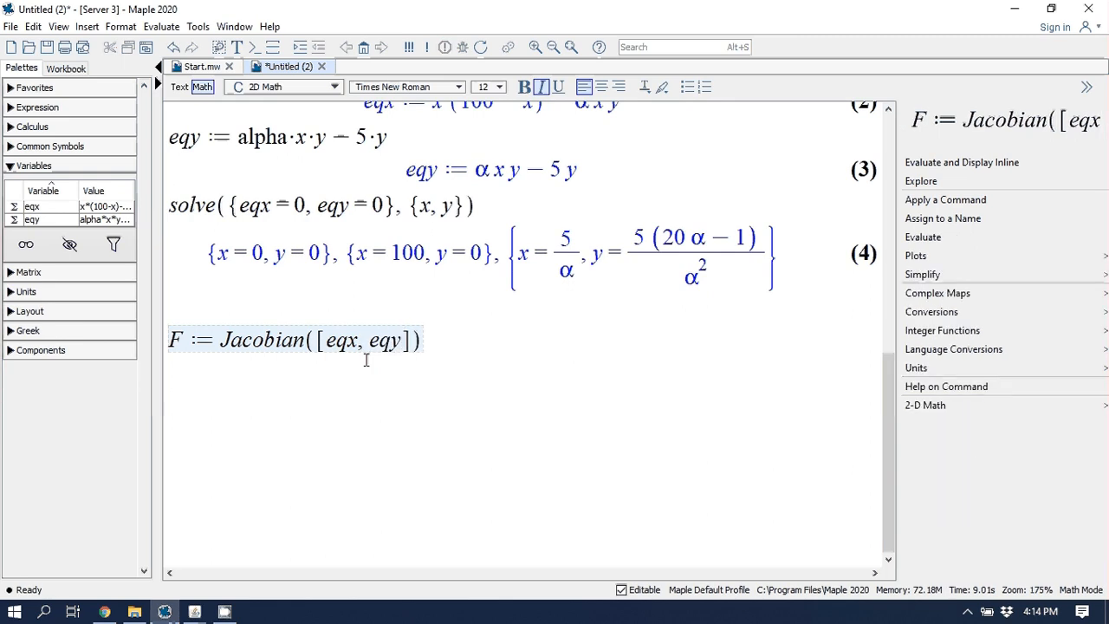
Add the variable list [x, y] as the Jacobian's second argument and evaluate the definition of F
scroll(366, 357, "up", 2)
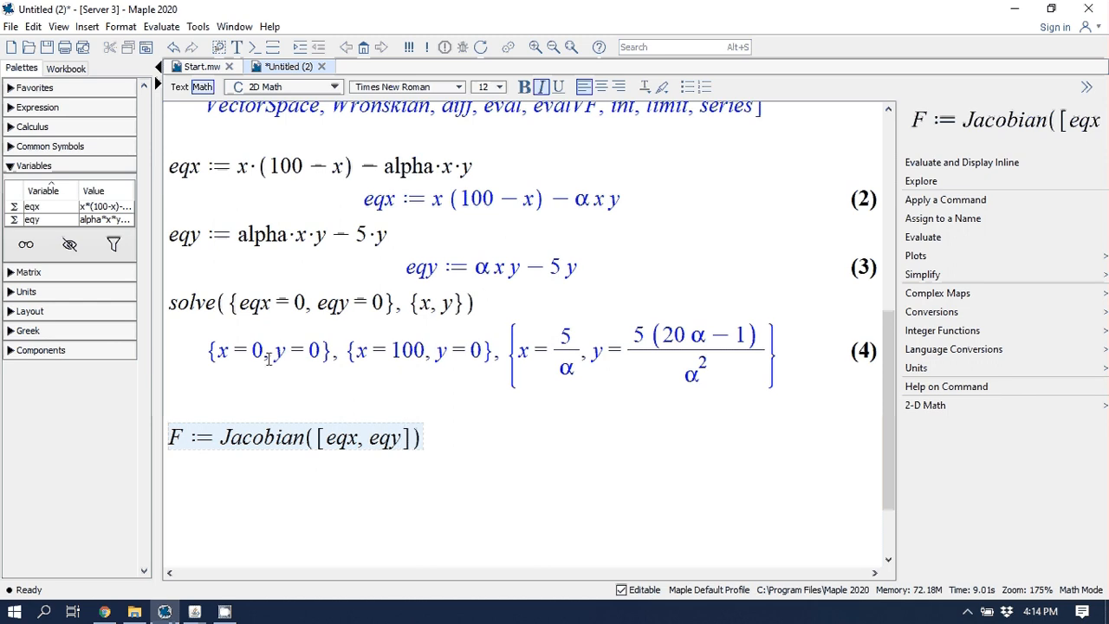
left_click(363, 439)
type(",")
key("Right")
type(", [")
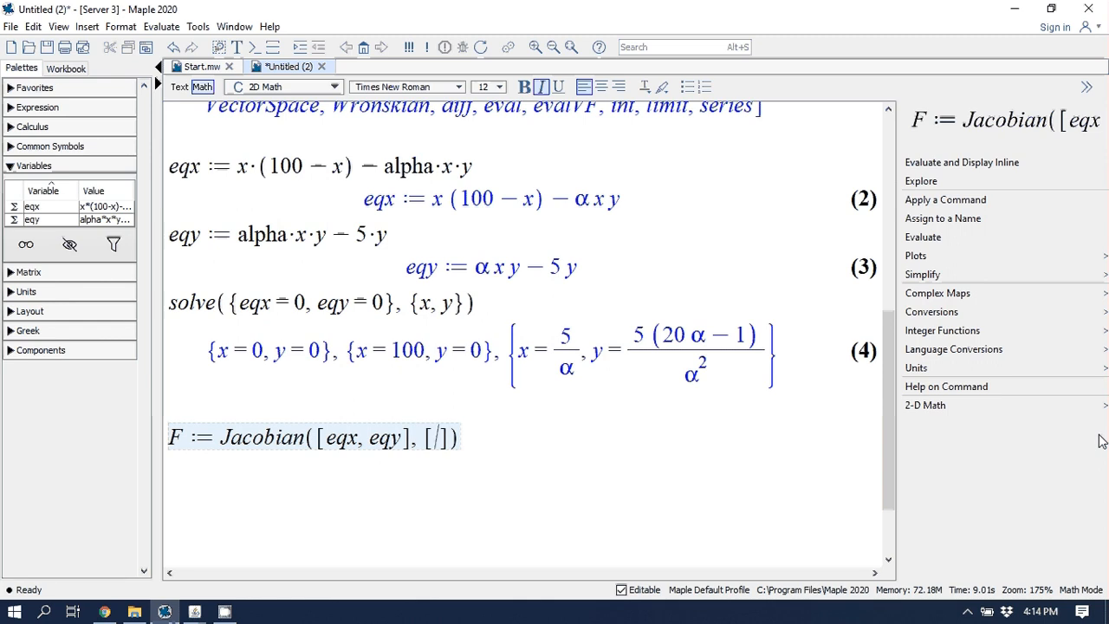
type("x, y")
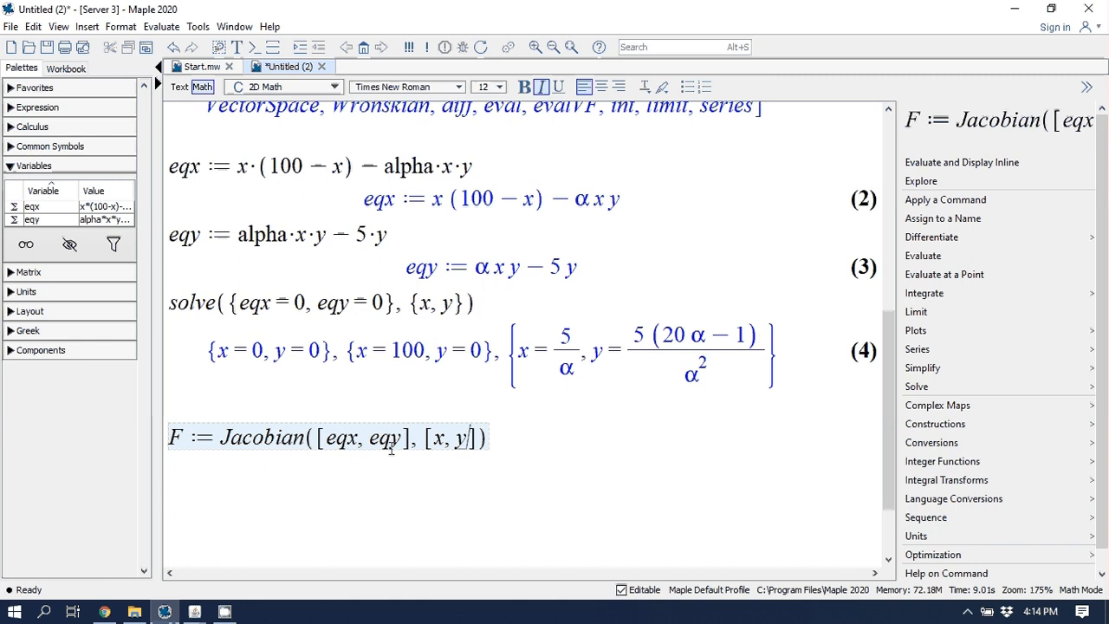
left_click(532, 438)
key("Return")
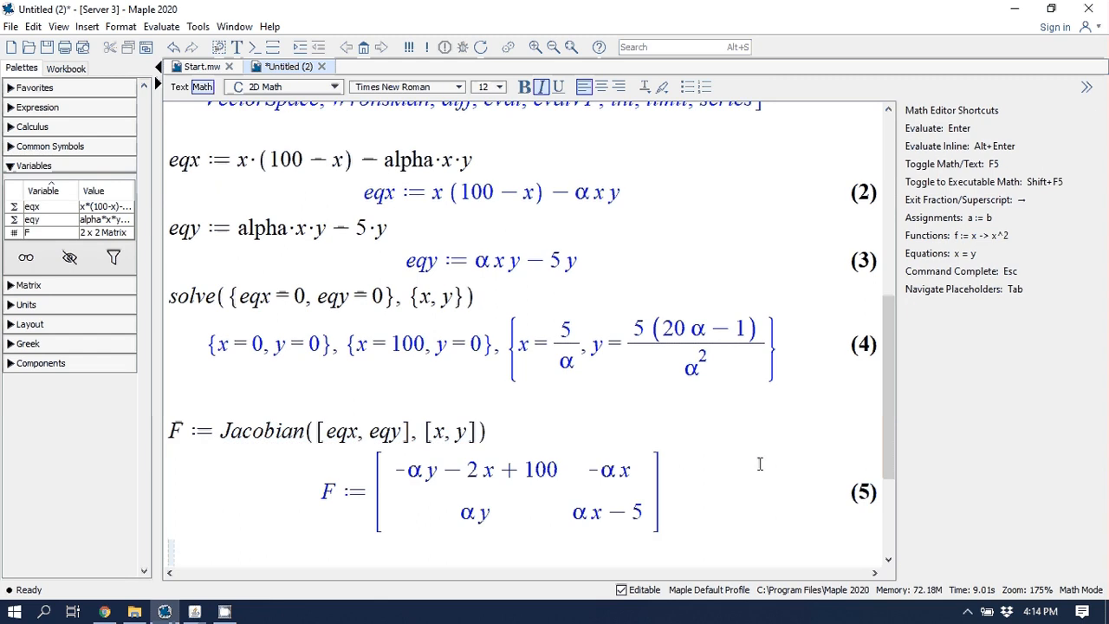
Assign x := 0 and y := 0 on separate lines below the Jacobian matrix and evaluate both
scroll(758, 459, "down", 1)
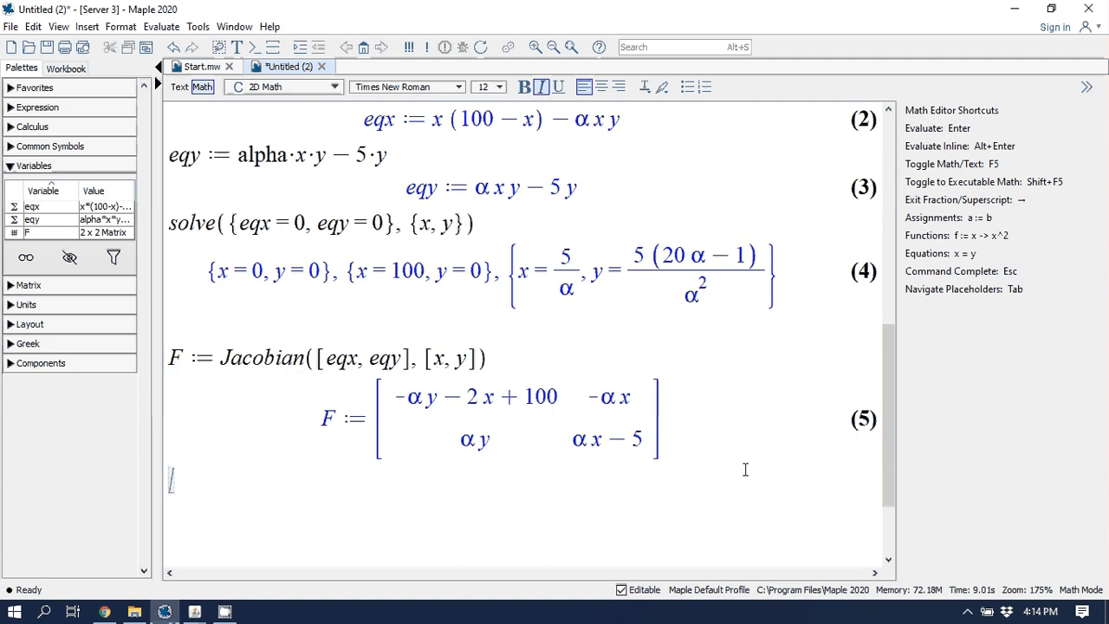
type("x := ")
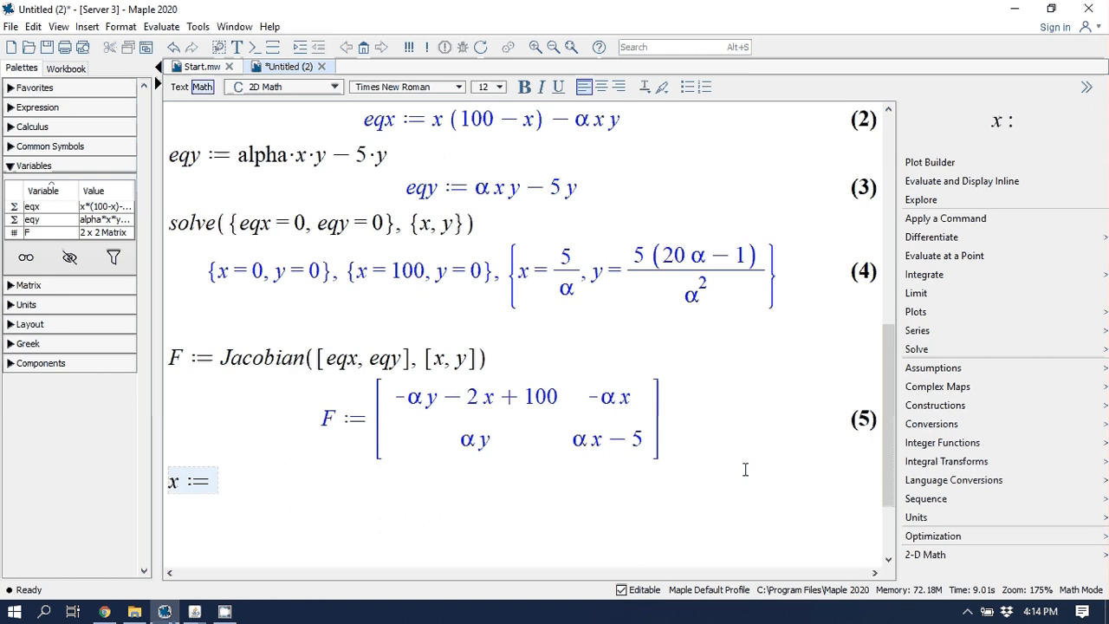
type("0")
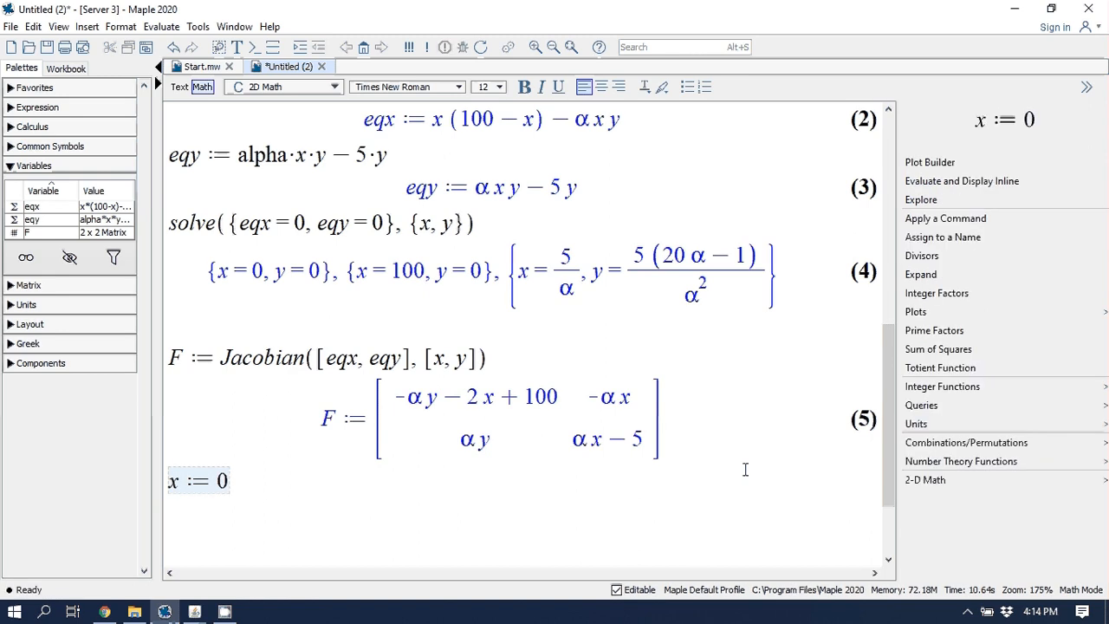
key("Return")
type("y := ")
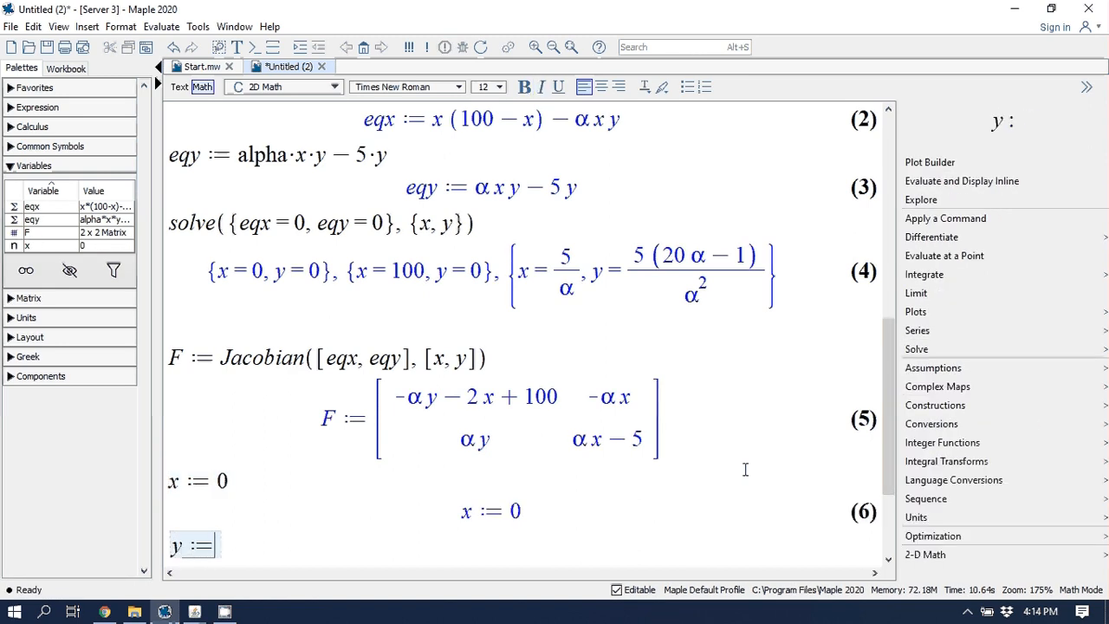
type("0")
key("Return")
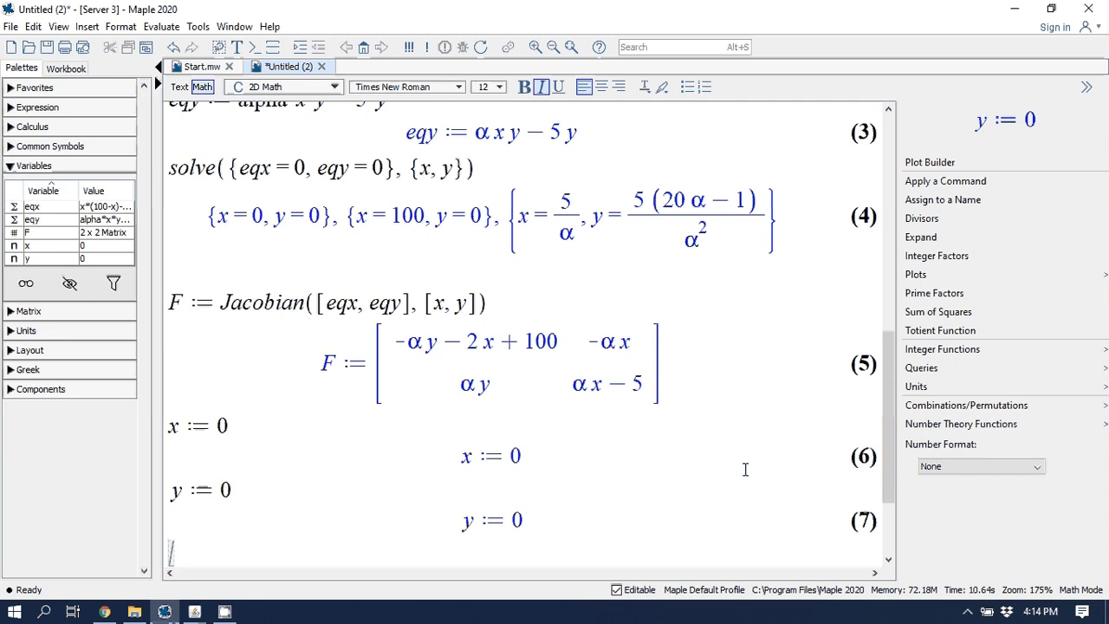
Try to re-evaluate the F := Jacobian([eqx, eqy], [x, y]) line with x and y assigned
scroll(598, 437, "down", 1)
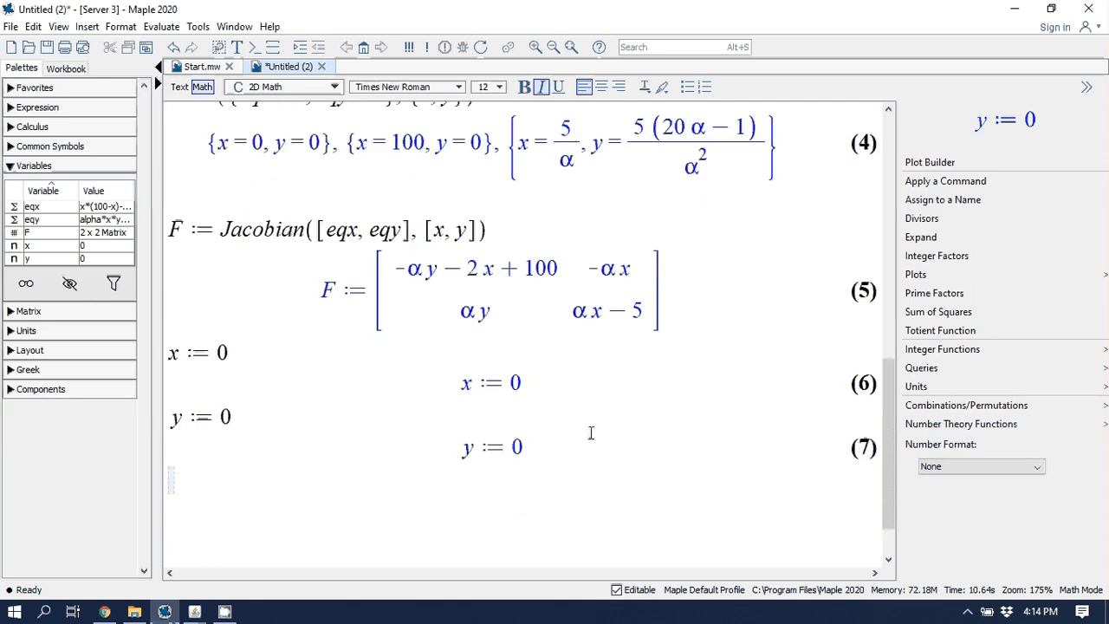
left_click(290, 227)
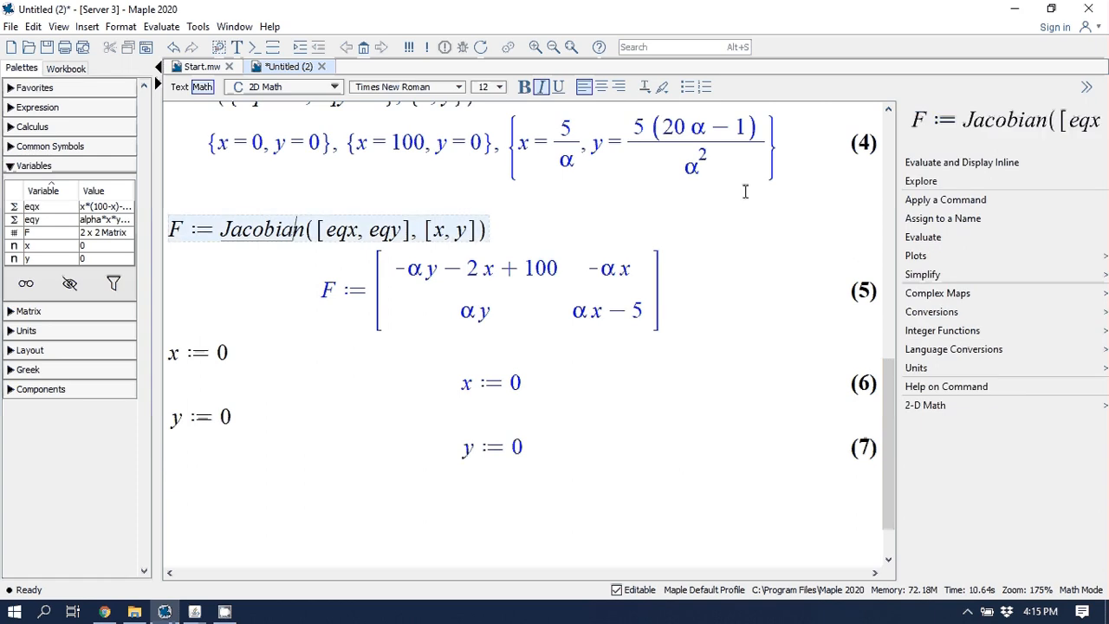
key("Return")
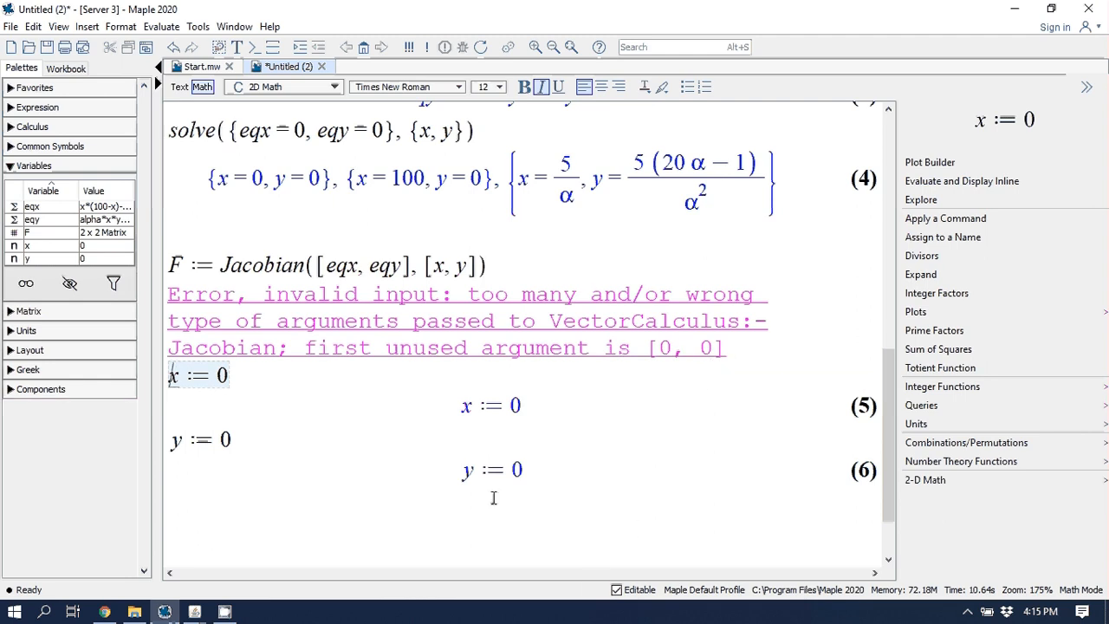
Enter unassign('x','y') on a new line below y := 0 and evaluate it
left_click(291, 513)
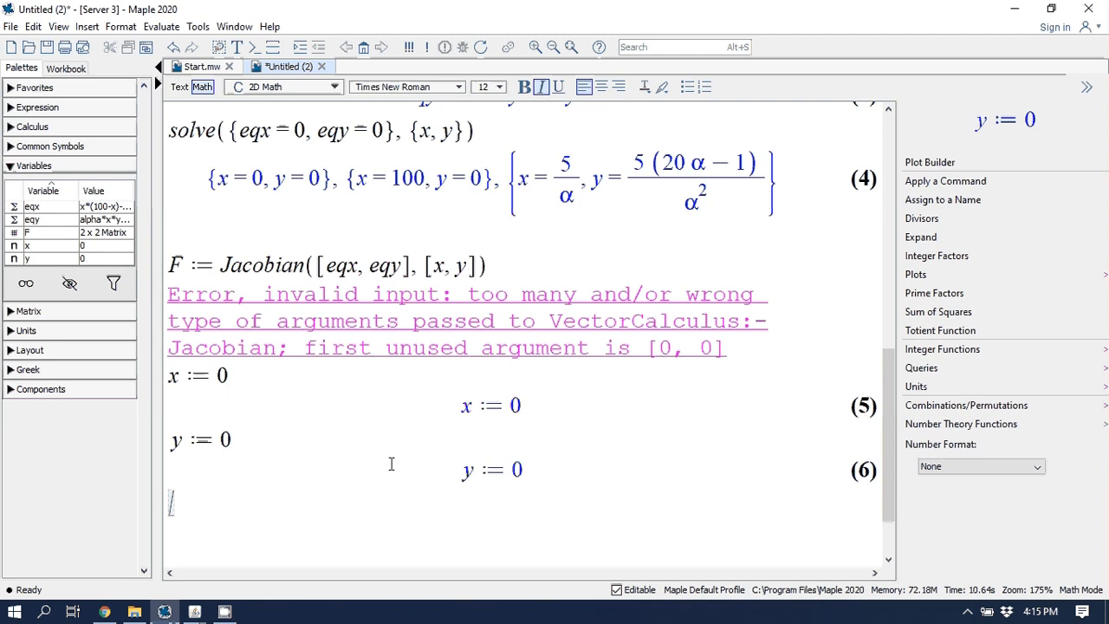
type("unass")
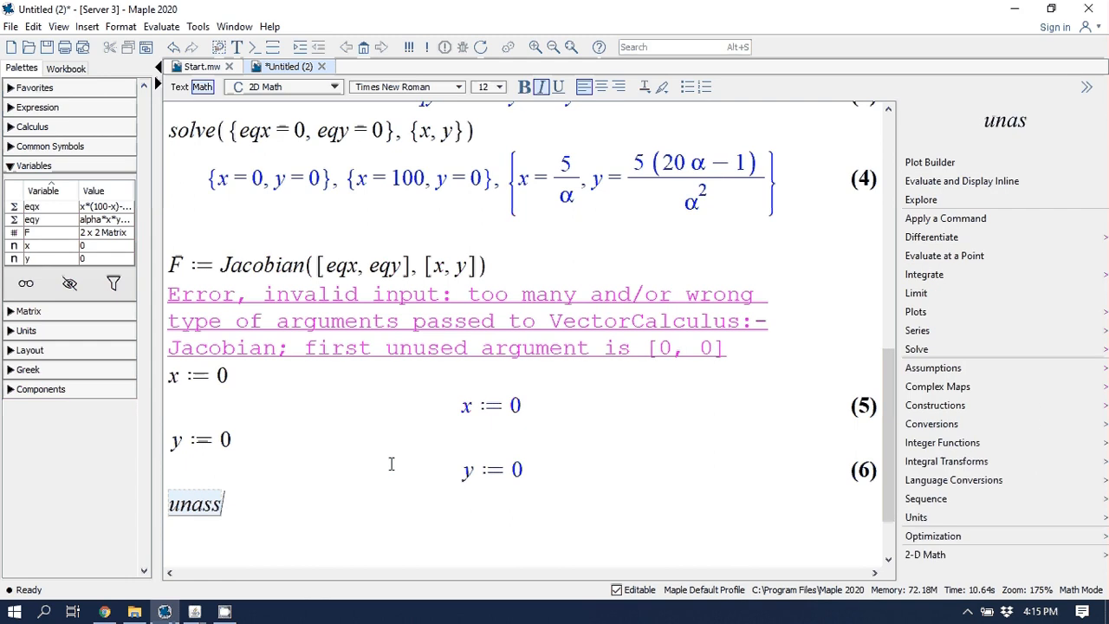
type("ign")
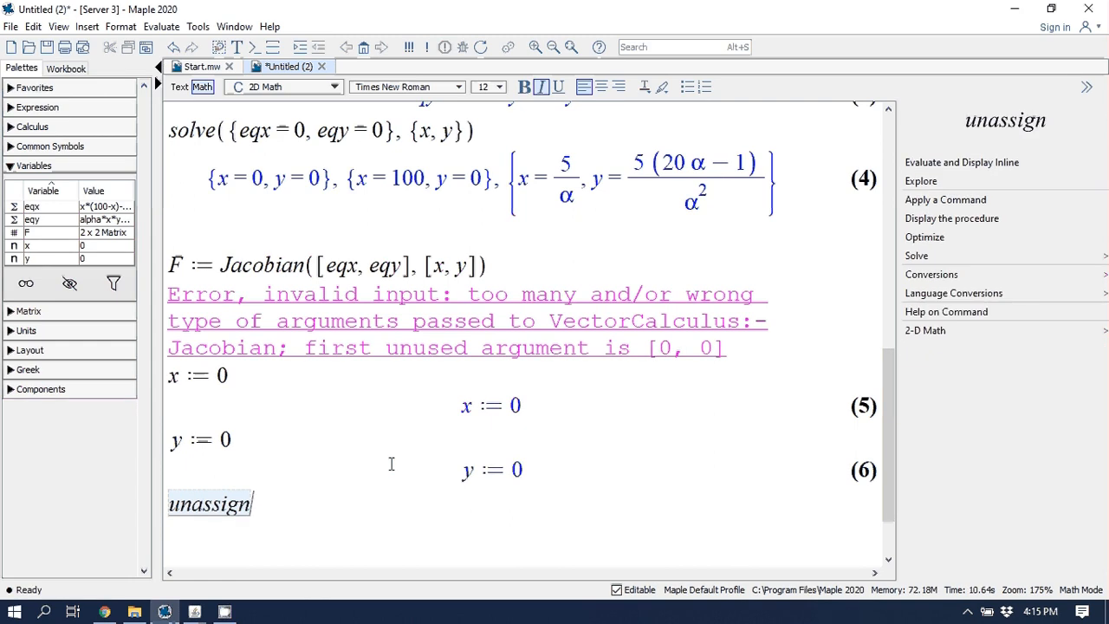
type("('x',")
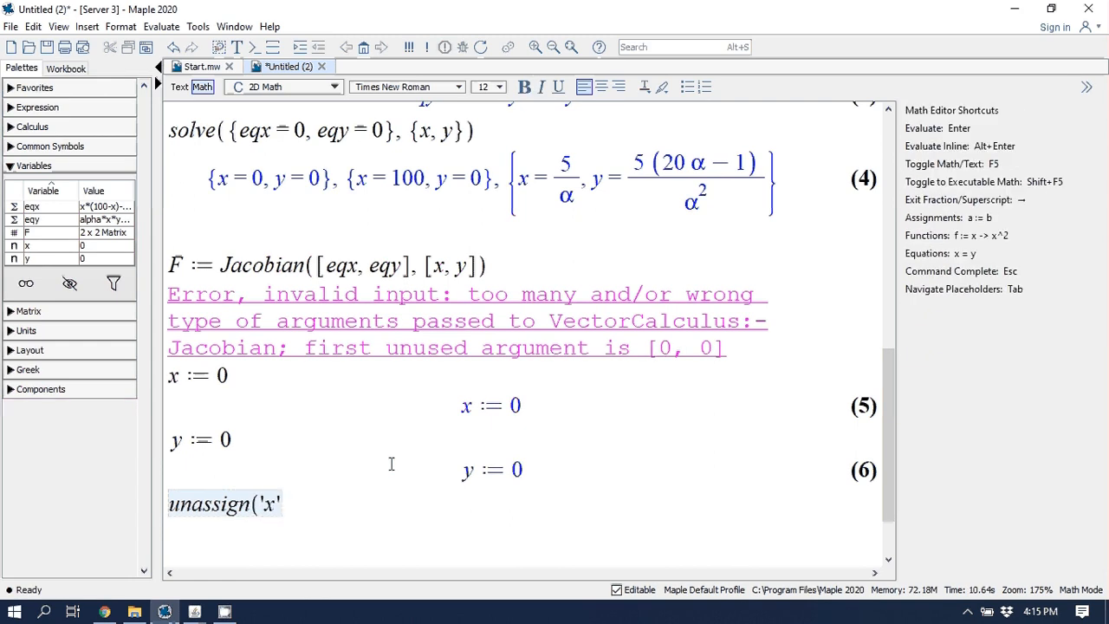
type("'y')")
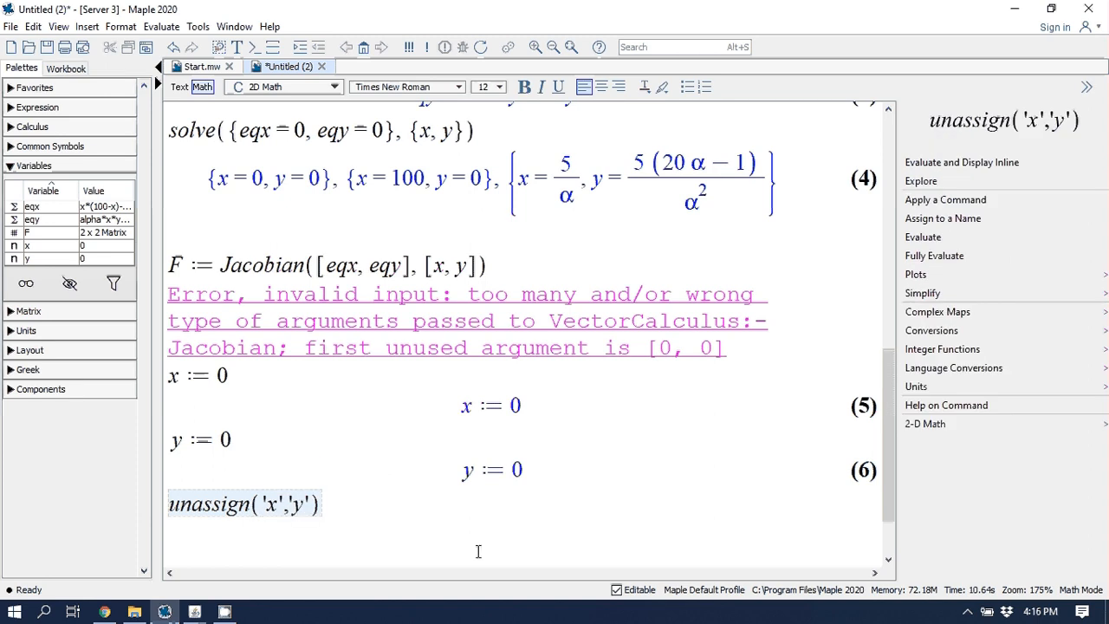
key("Return")
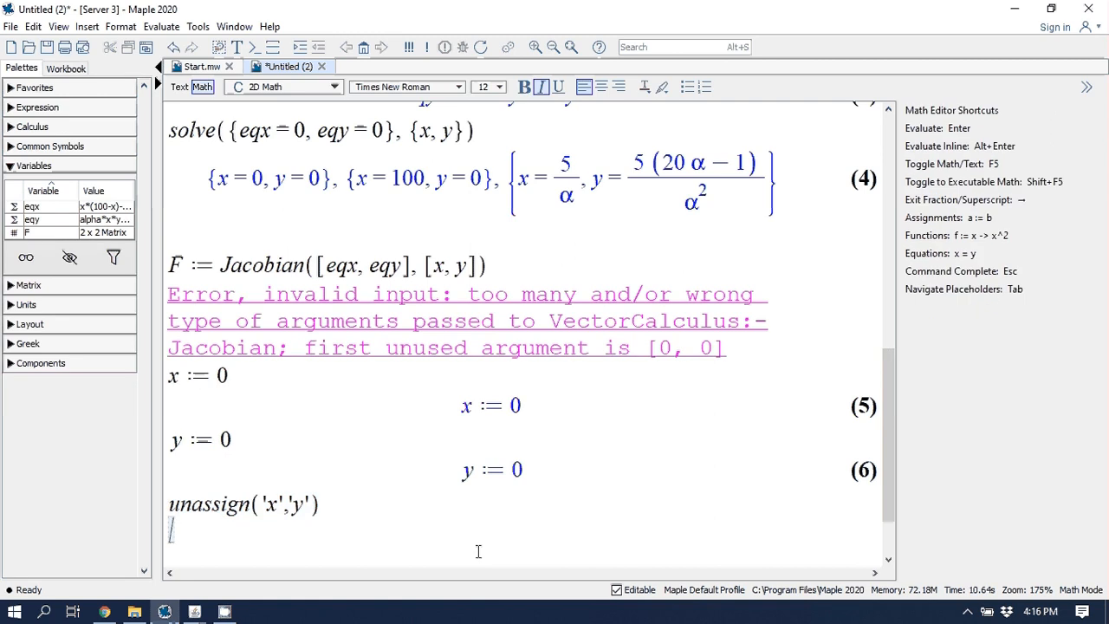
Check x and y by evaluating each on its own line, and delete both check lines with their outputs
type("x")
key("Return")
type("y")
key("Return")
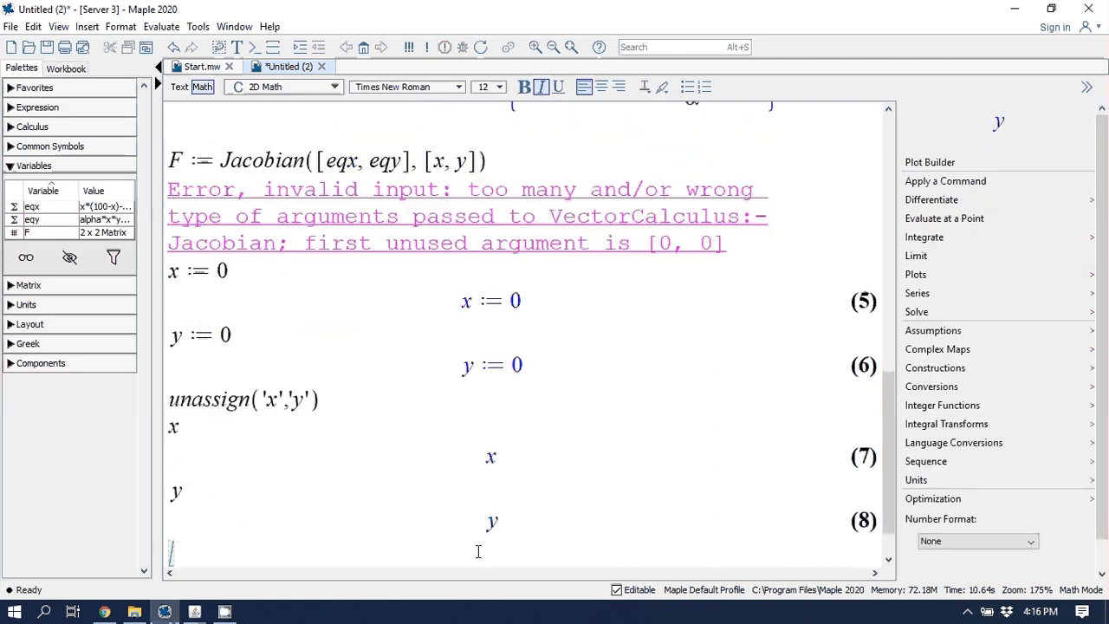
left_click_drag(509, 523, 187, 425)
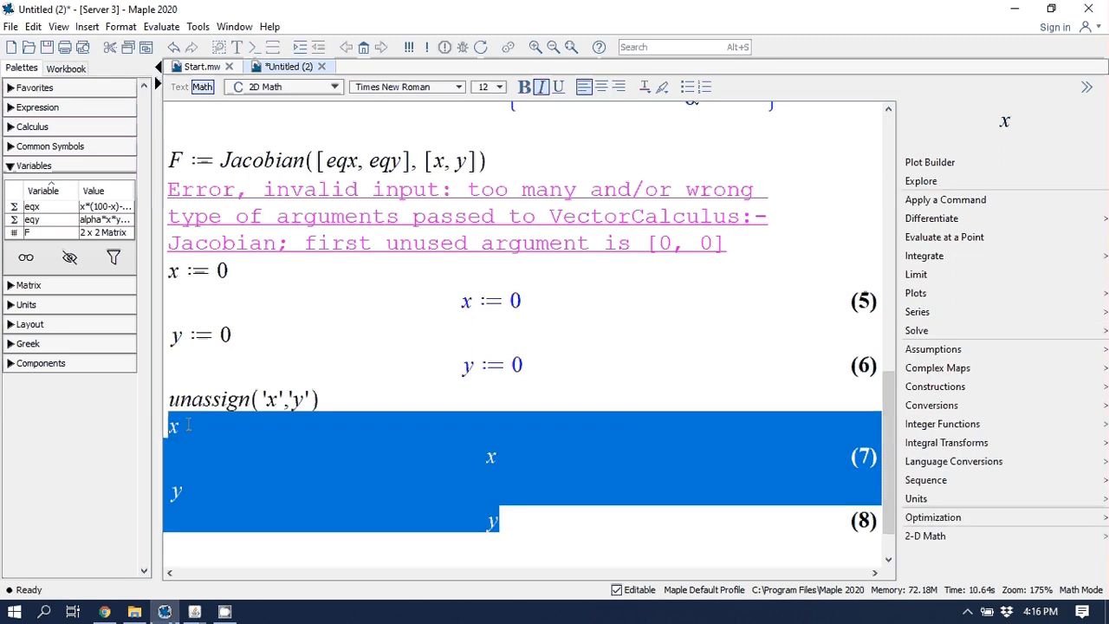
key("Delete")
Re-evaluate the F := Jacobian([eqx, eqy], [x, y]) line with x and y unassigned
left_click(232, 208)
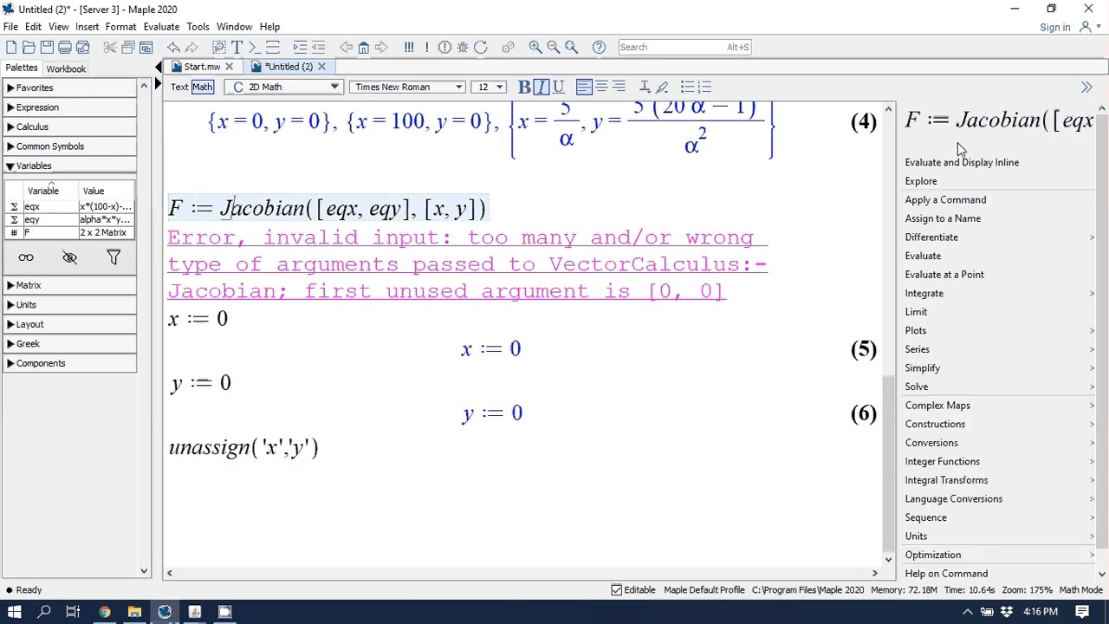
key("Return")
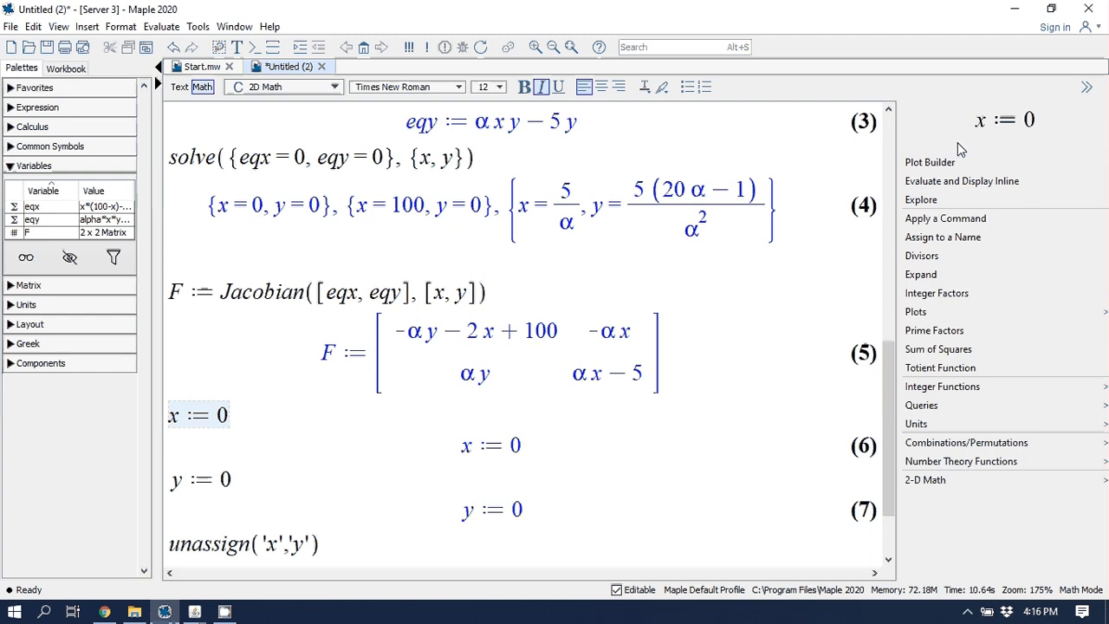
Insert blank lines above with(VectorCalculus) at the start of the worksheet
left_click(889, 158)
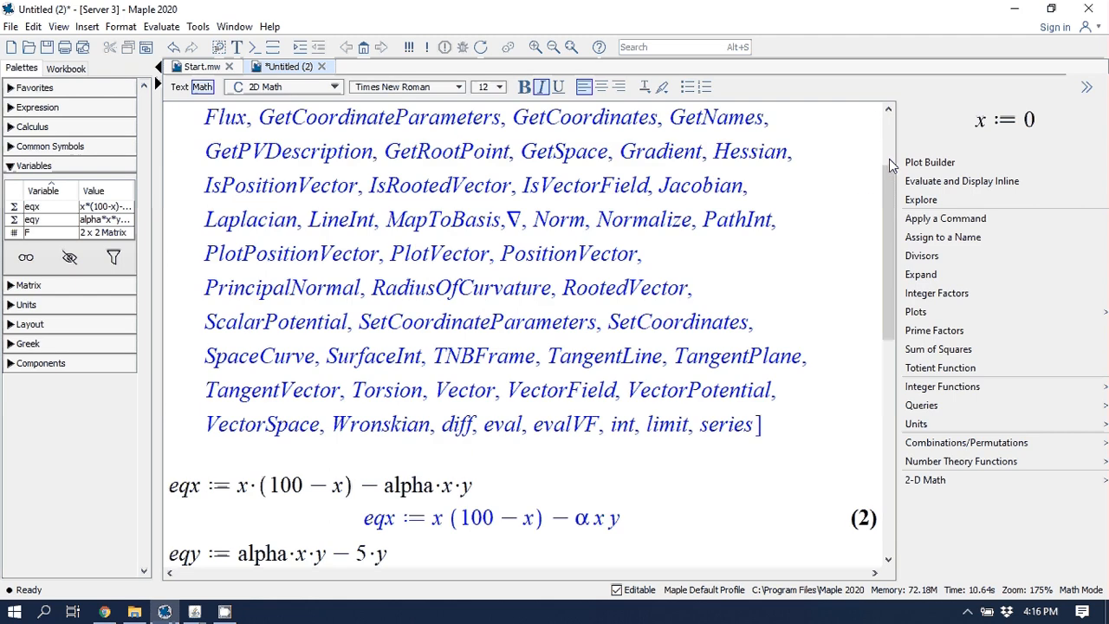
left_click(169, 116)
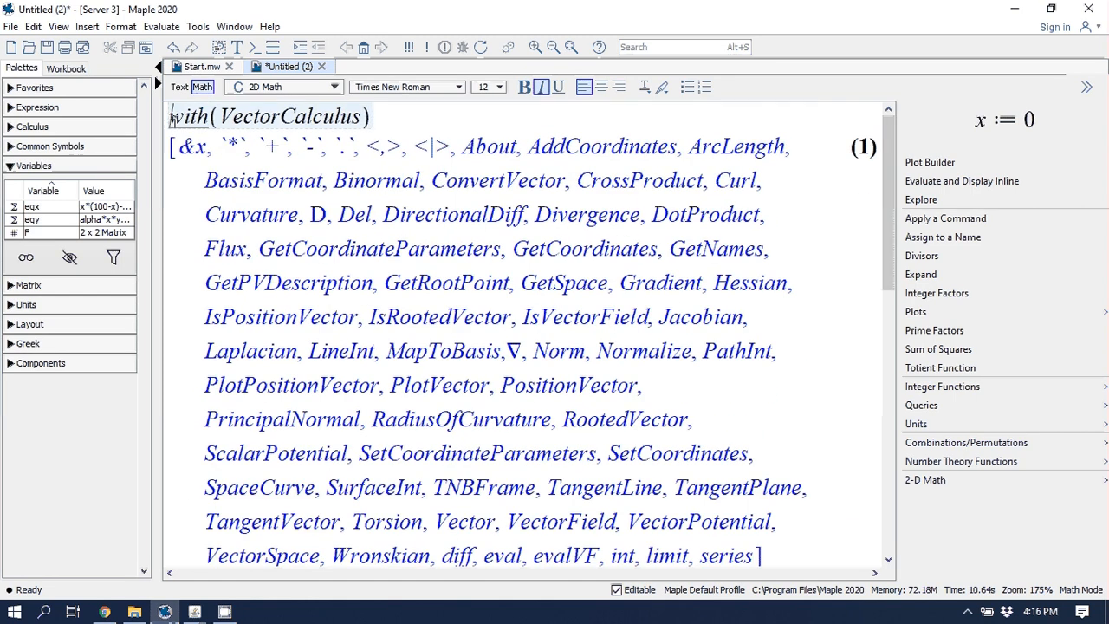
key("Left")
key("F5")
key("Return")
key("Return")
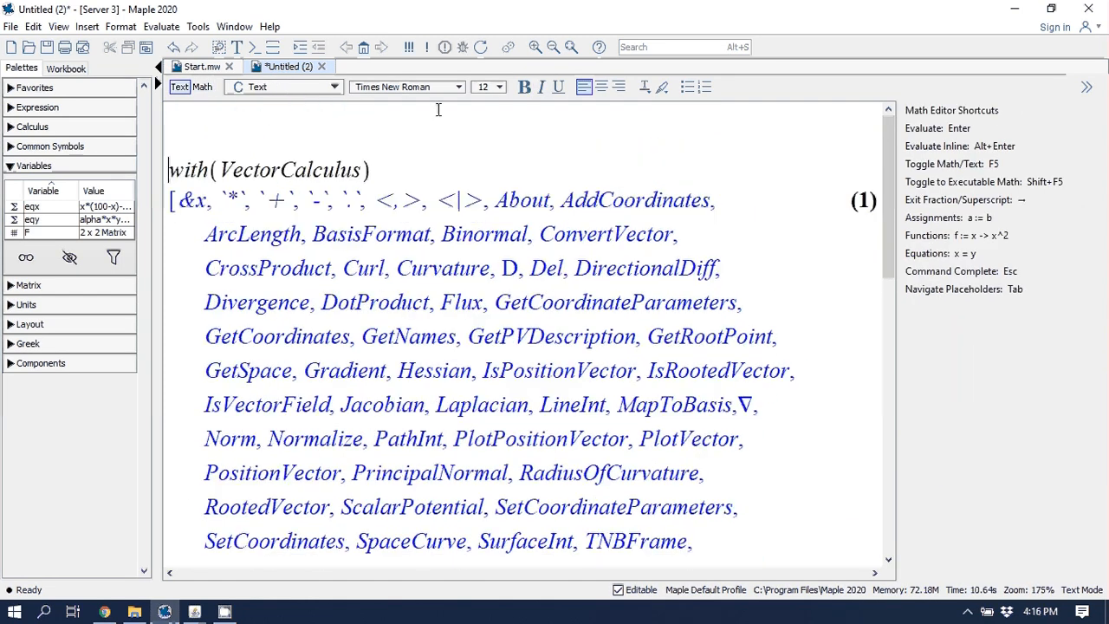
Enter the restart command on the worksheet's first line and evaluate it
left_click(199, 122)
left_click(199, 90)
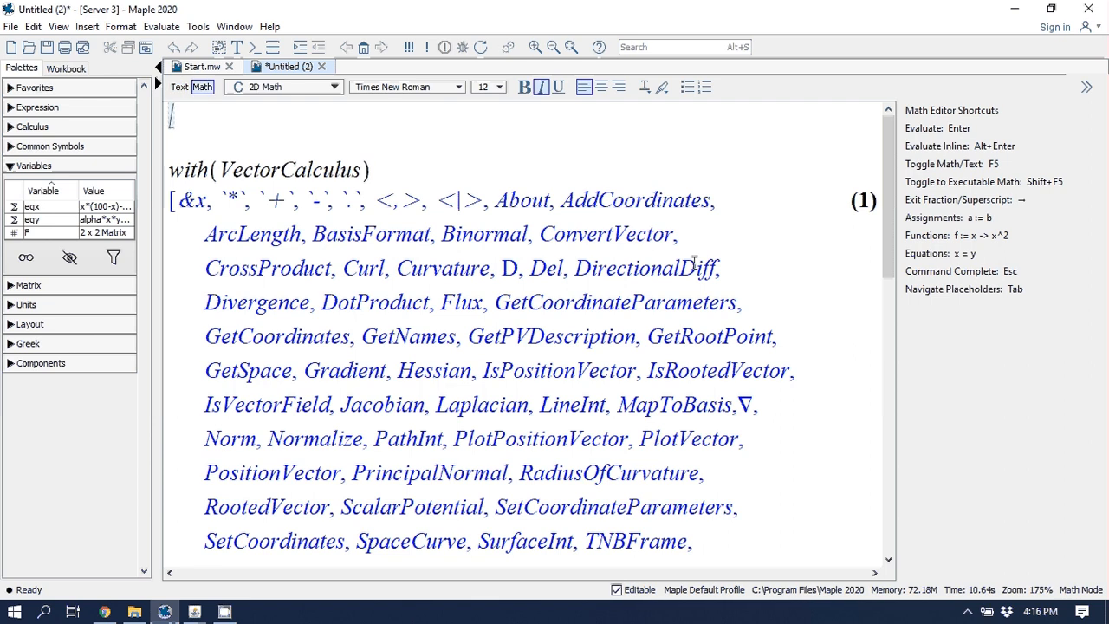
type("res")
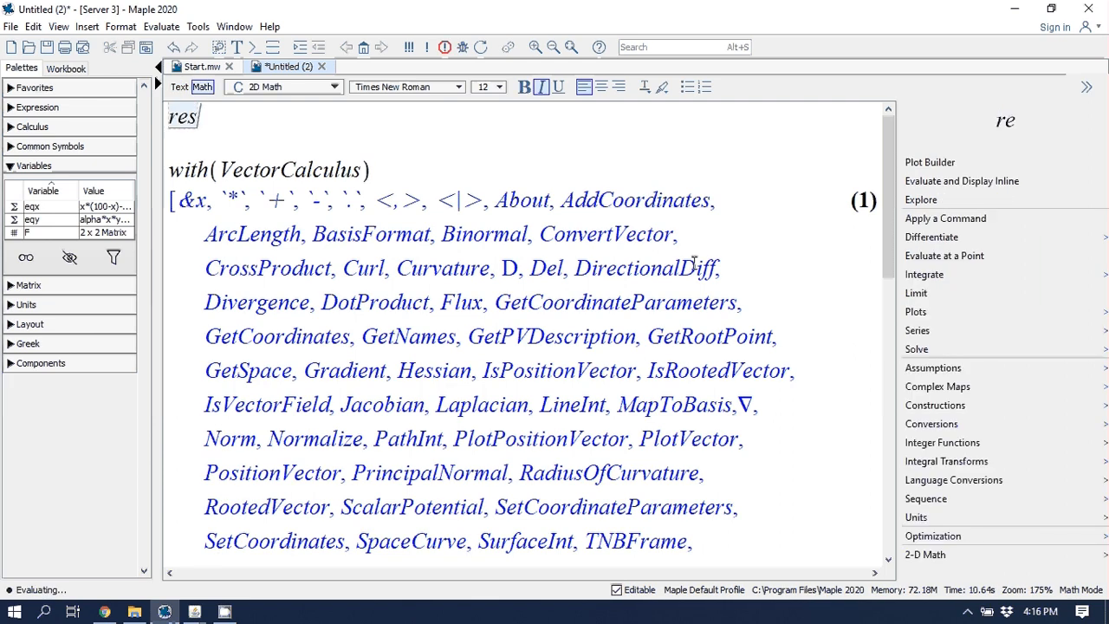
type("tart")
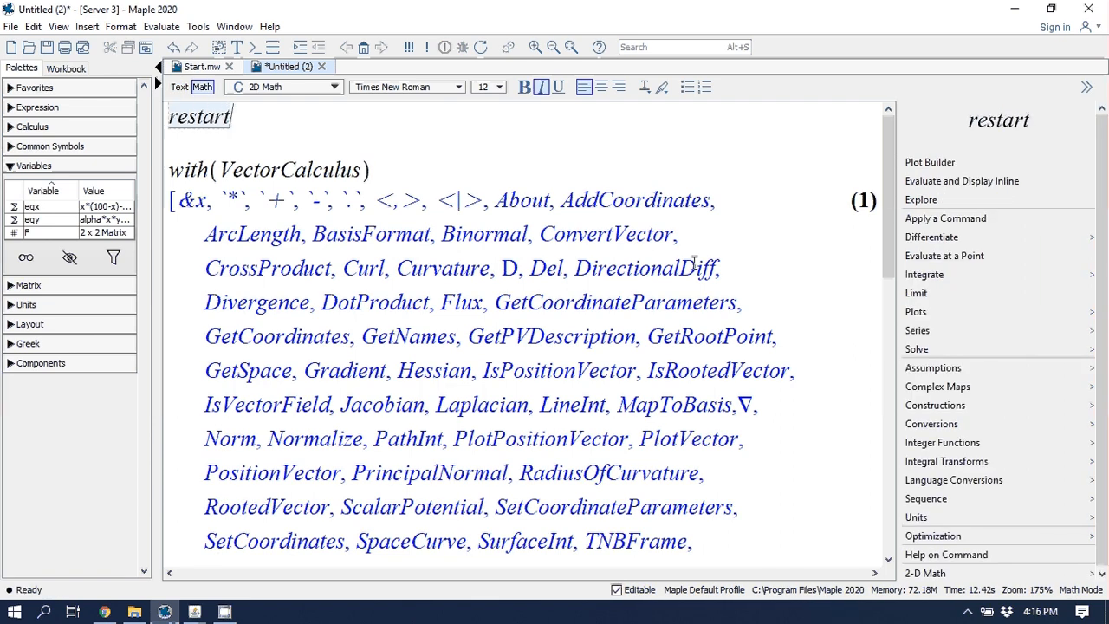
type(";")
key("Return")
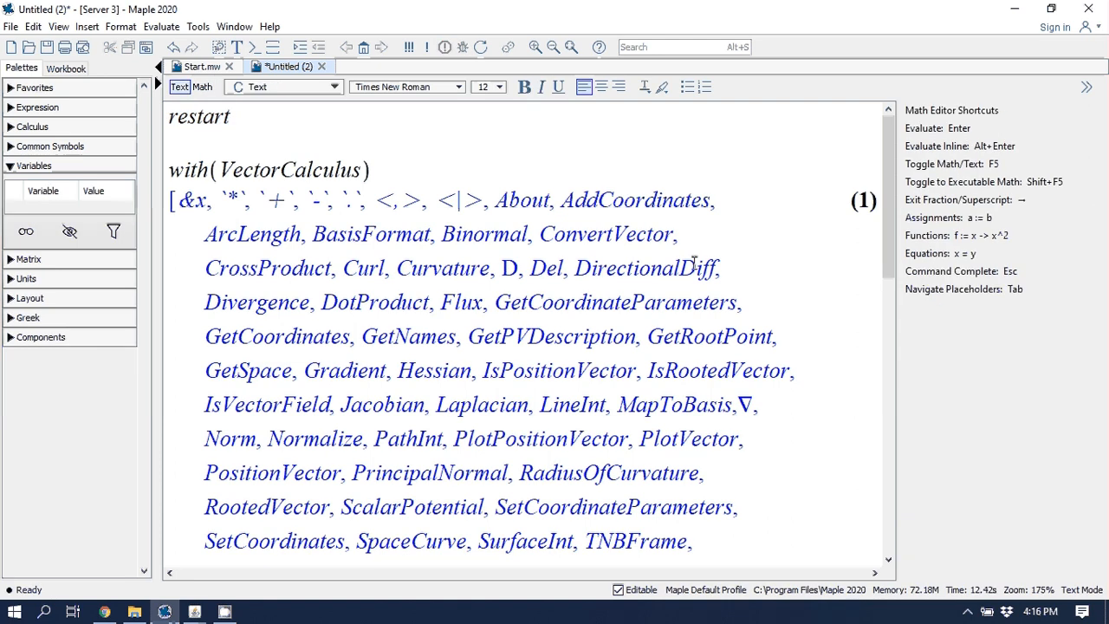
Re-evaluate the with(VectorCalculus) line, removing the stray dot before the final s of the package name
key("Down")
key("Return")
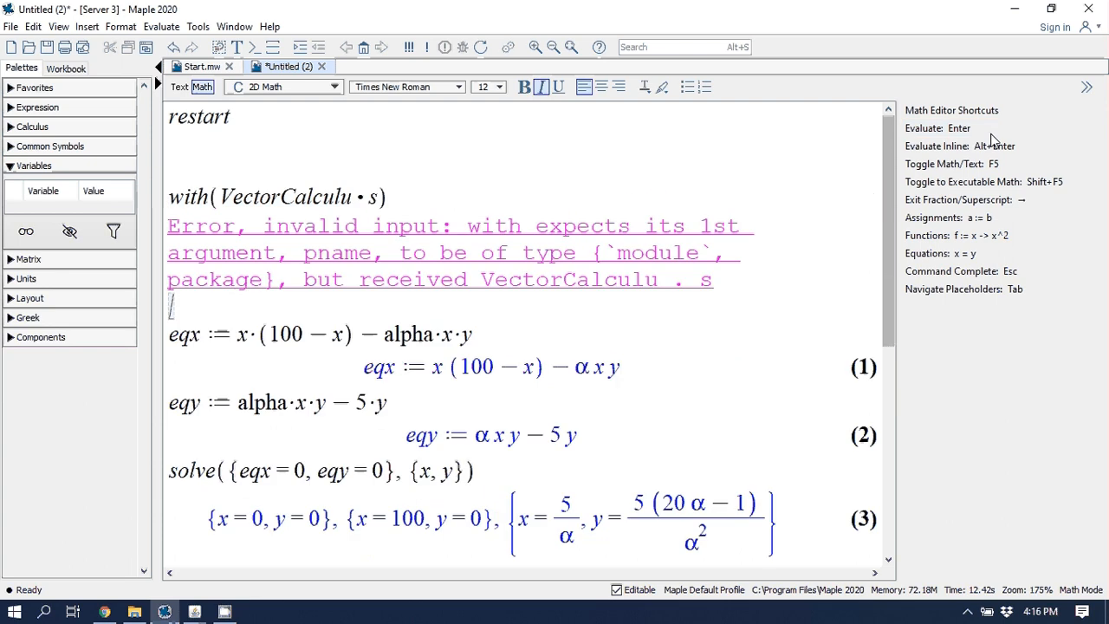
left_click(363, 198)
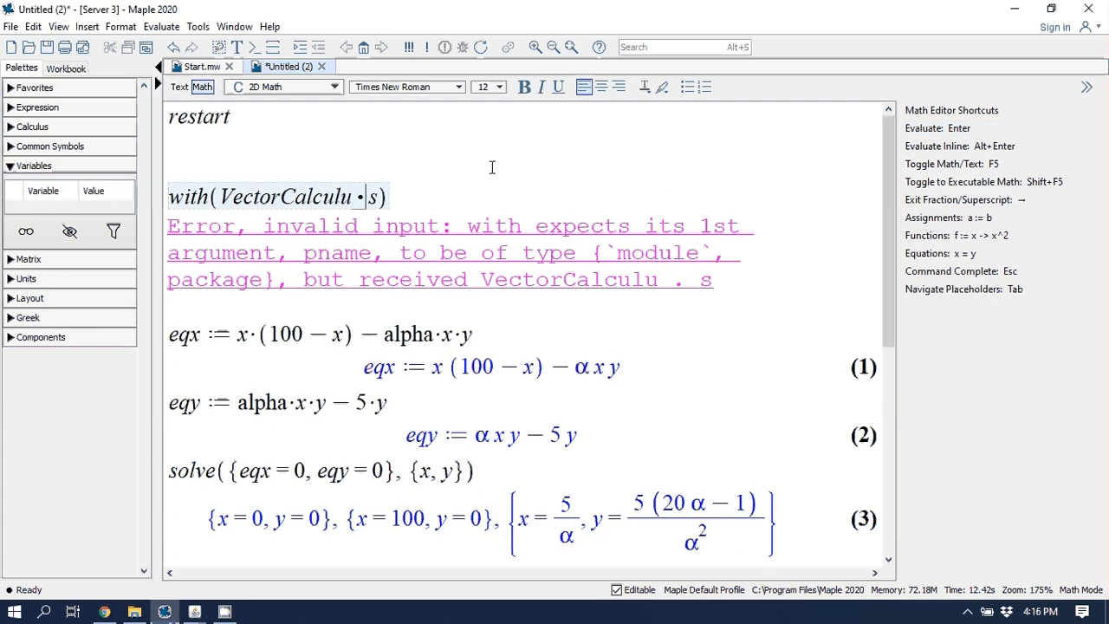
key("BackSpace")
key("Return")
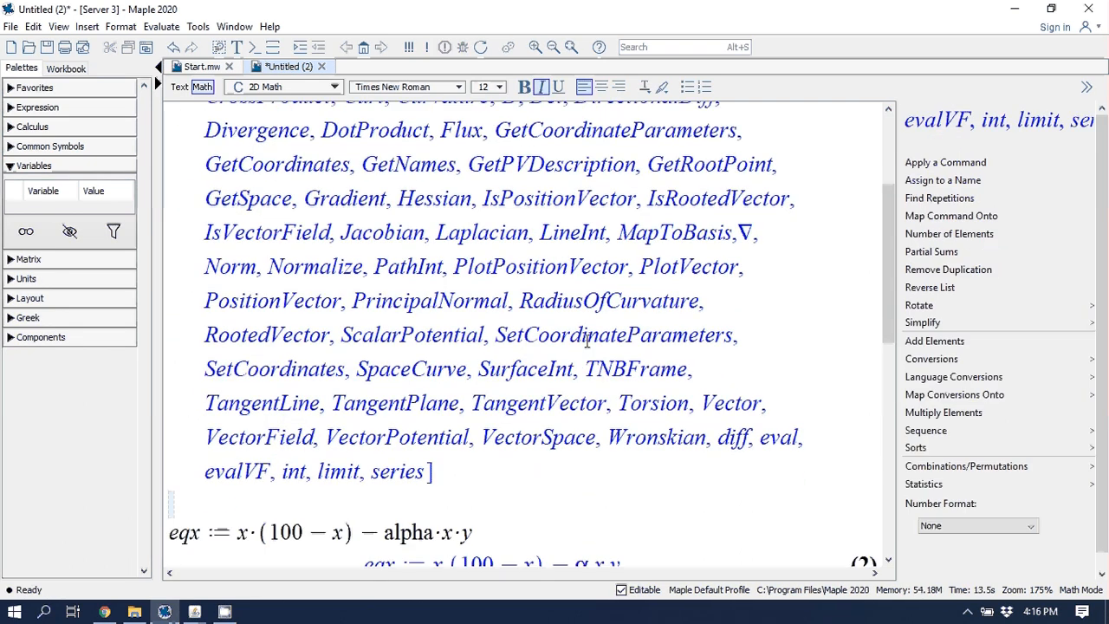
Re-evaluate the eqx and eqy definitions and the solve command in sequence
scroll(586, 341, "down", 8)
left_click(307, 191)
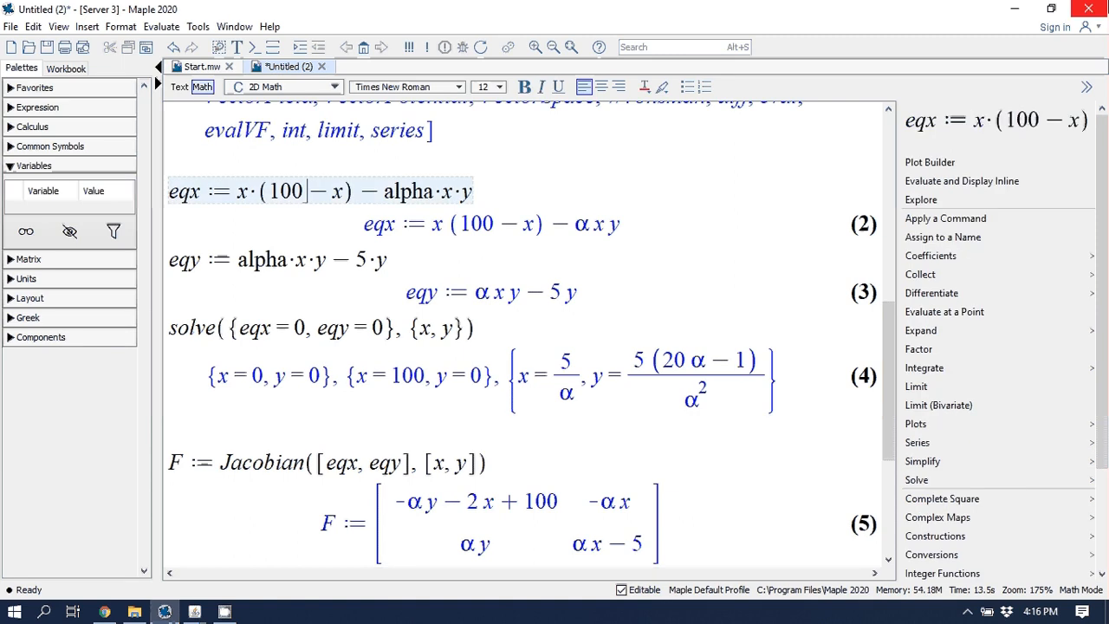
key("Return")
key("Return")
key("Return")
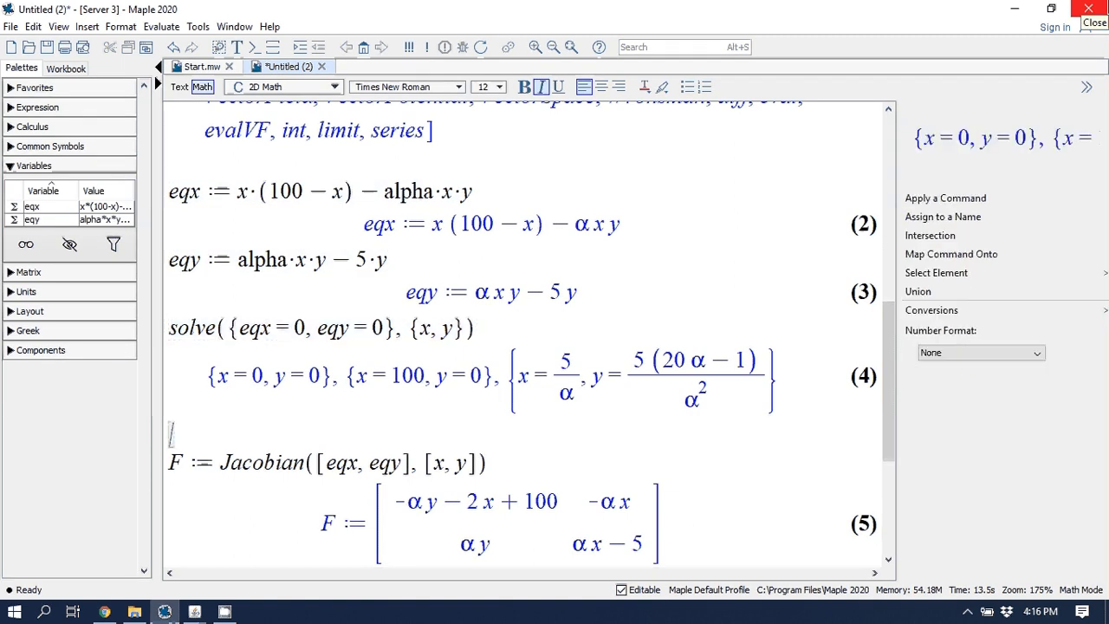
Recompute the Jacobian matrix F from the restored eqx and eqy definitions
scroll(413, 348, "down", 4)
left_click(378, 216)
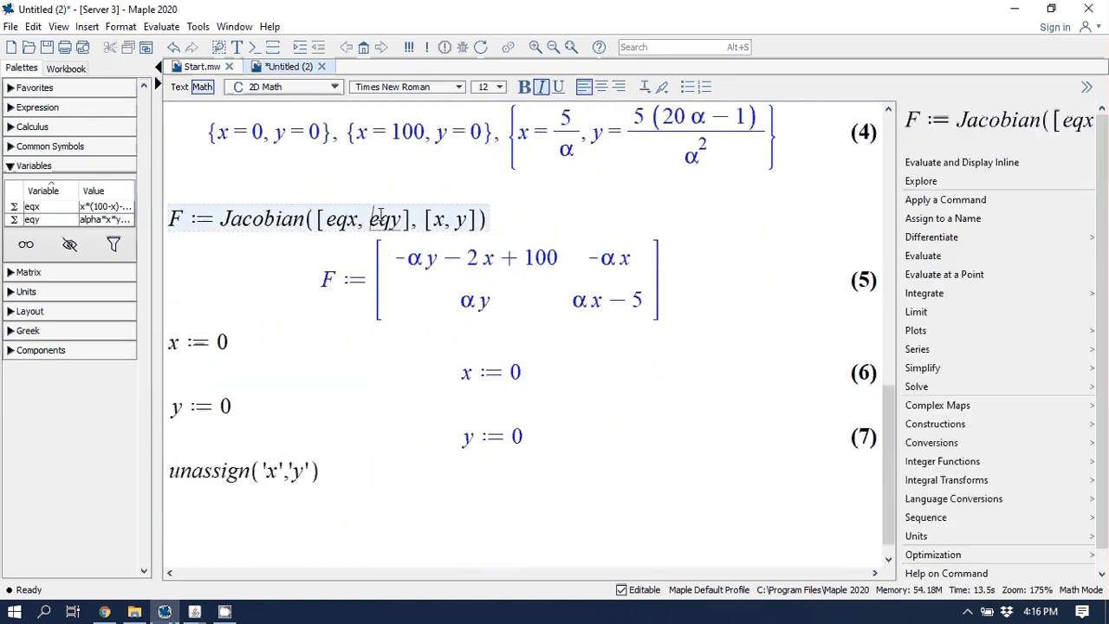
key("Return")
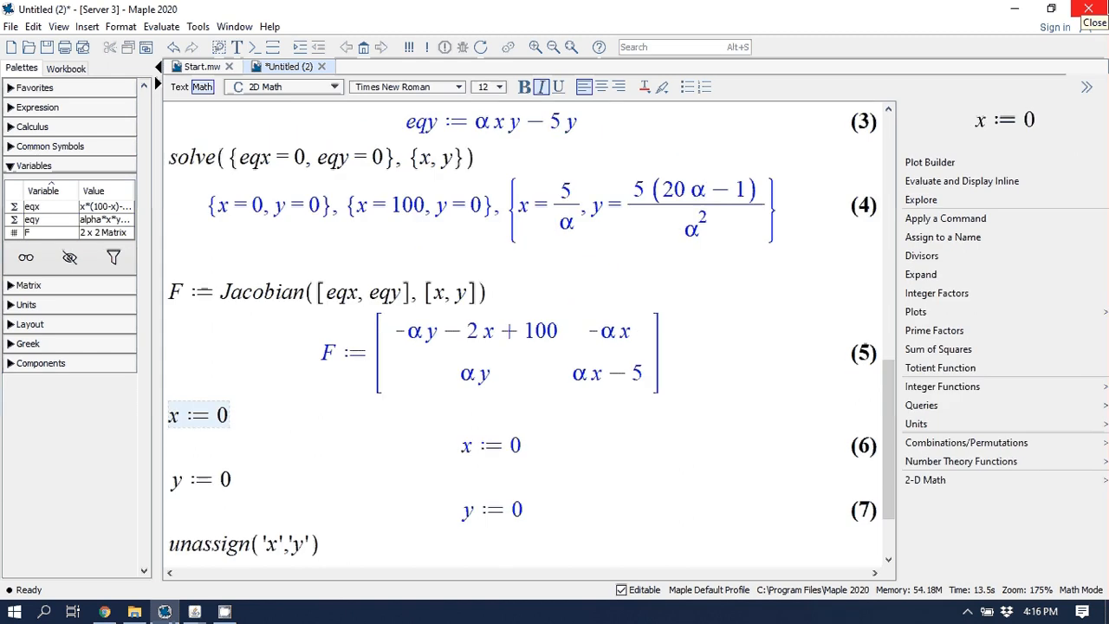
Delete the unassign('x','y') line below the y := 0 output
scroll(267, 475, "down", 2)
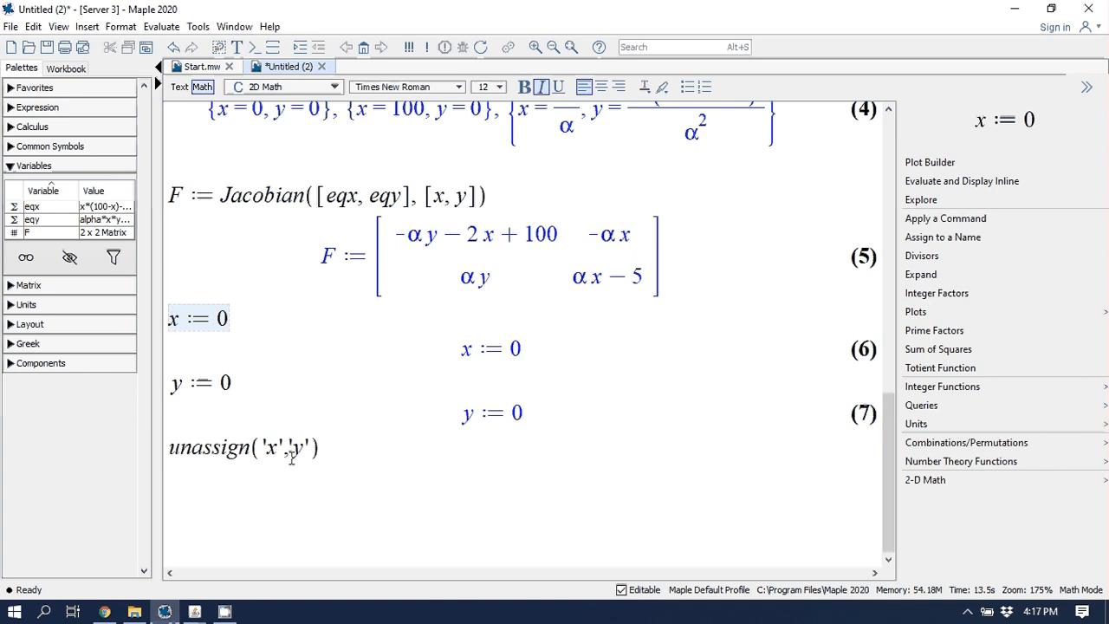
left_click_drag(321, 447, 180, 452)
key("BackSpace")
key("BackSpace")
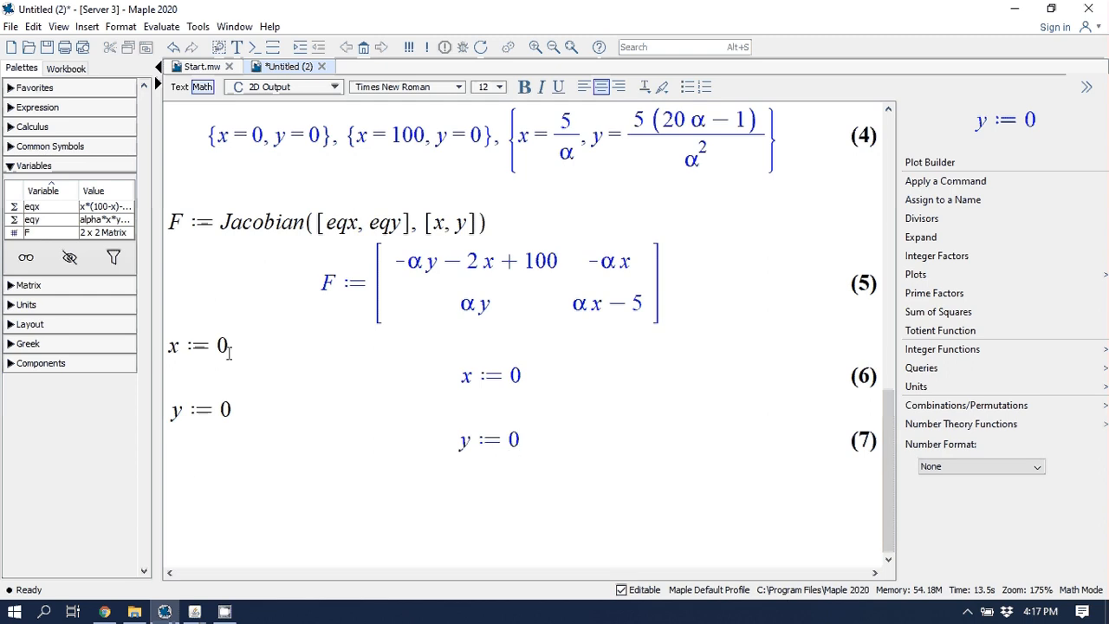
Enter F on a new line below the y := 0 output and evaluate it
left_click(191, 477)
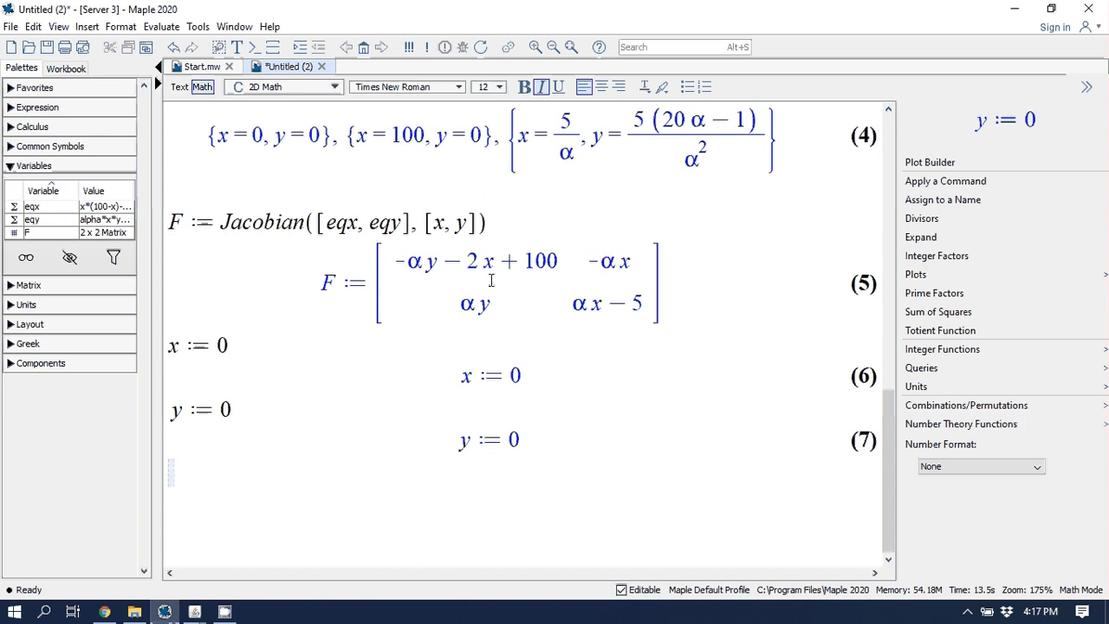
type("F")
key("Return")
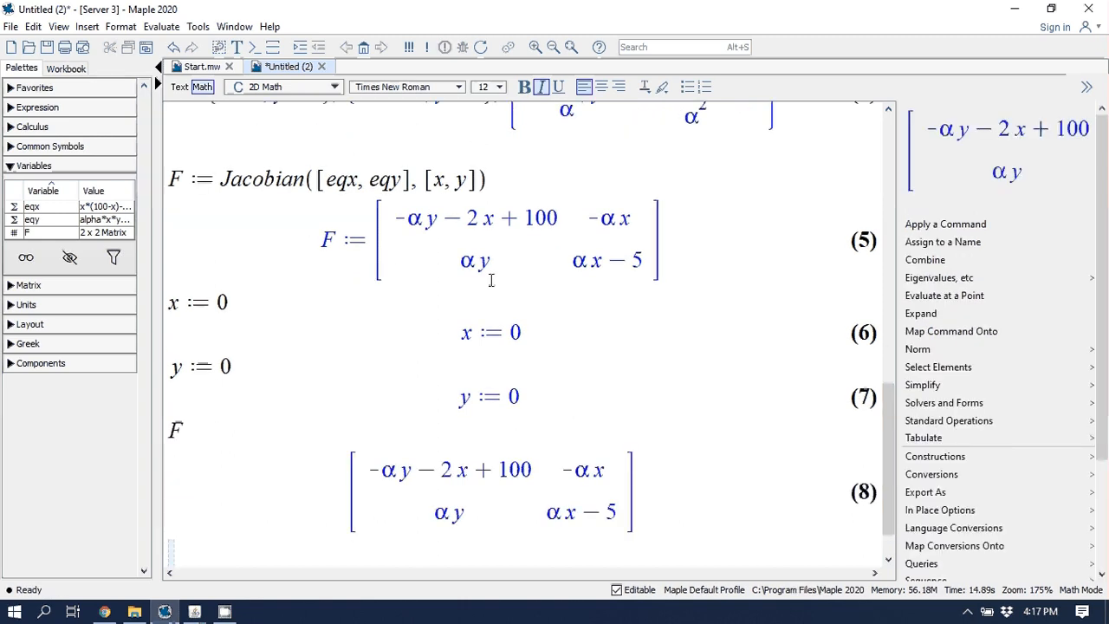
Re-evaluate the x := 0, y := 0 and F lines in order
left_click(173, 303)
left_click(175, 366)
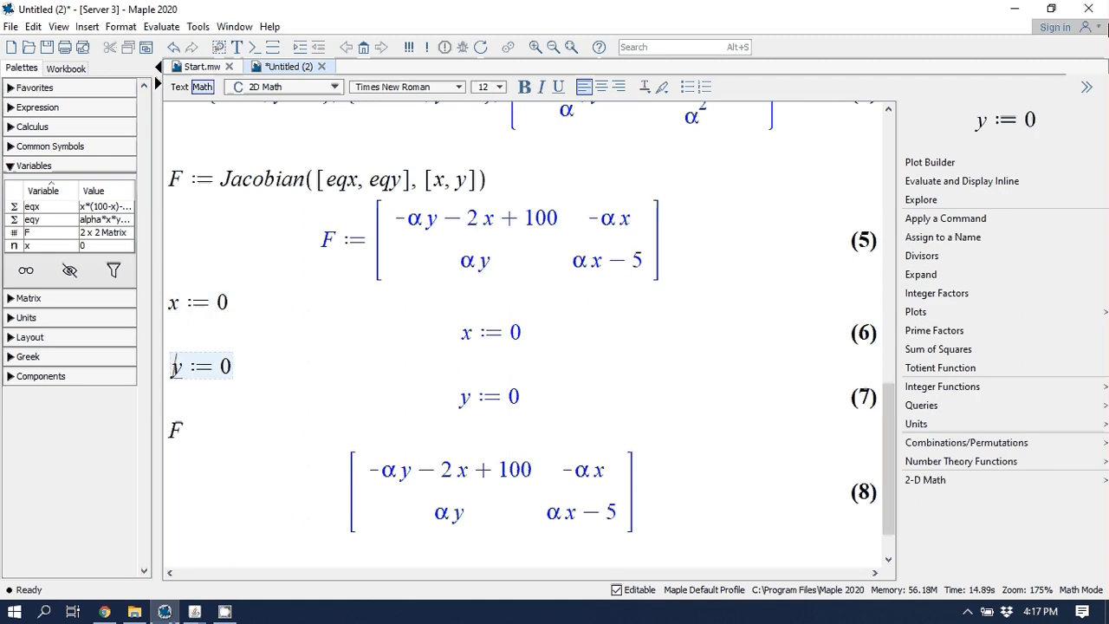
left_click(176, 430)
left_click(171, 552)
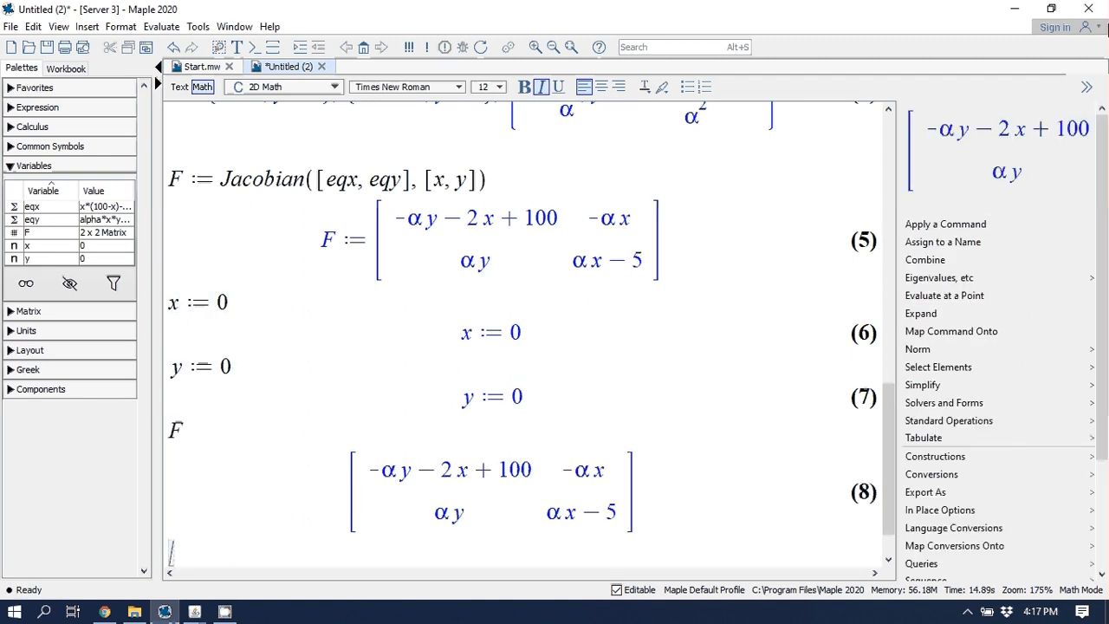
scroll(569, 453, "down", 1)
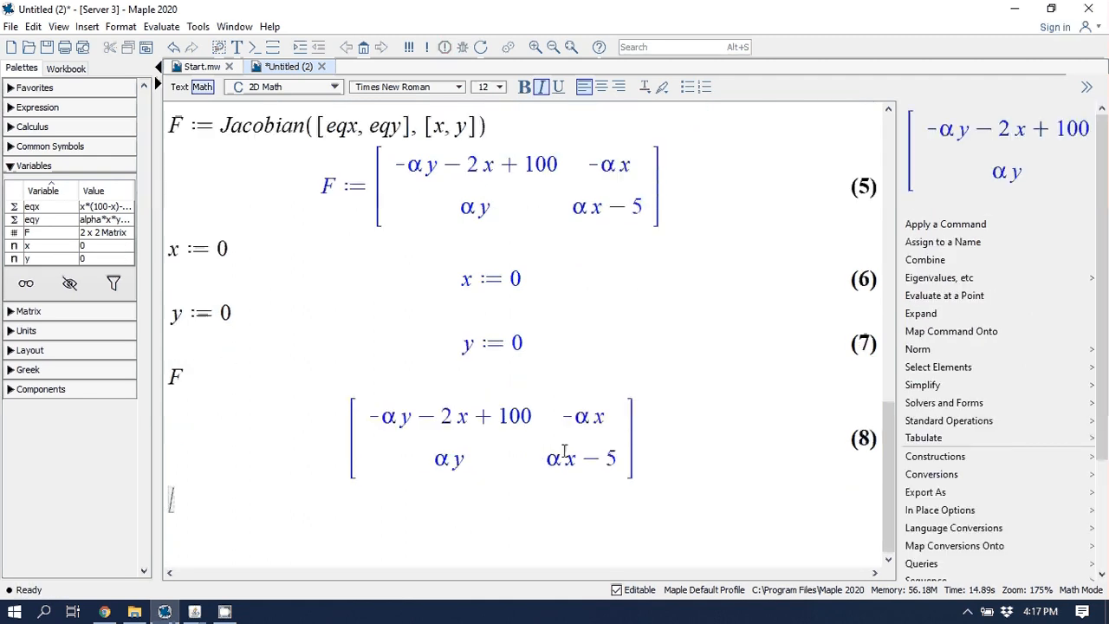
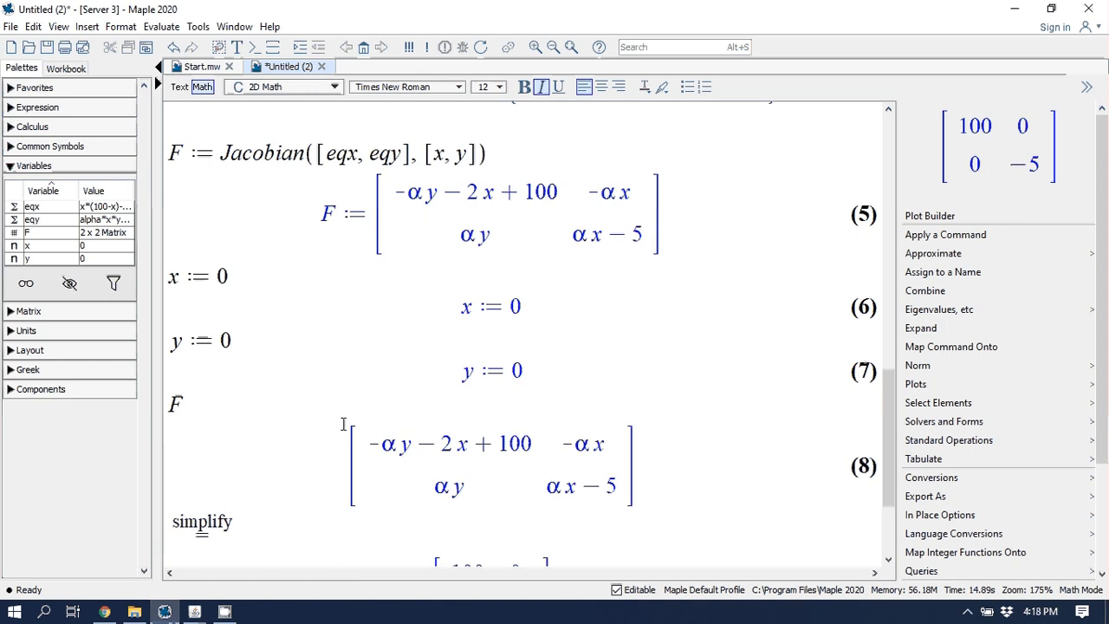
Assign x := 100 and y := 0 on new lines below the simplified matrix for the first equilibrium
scroll(468, 466, "down", 1)
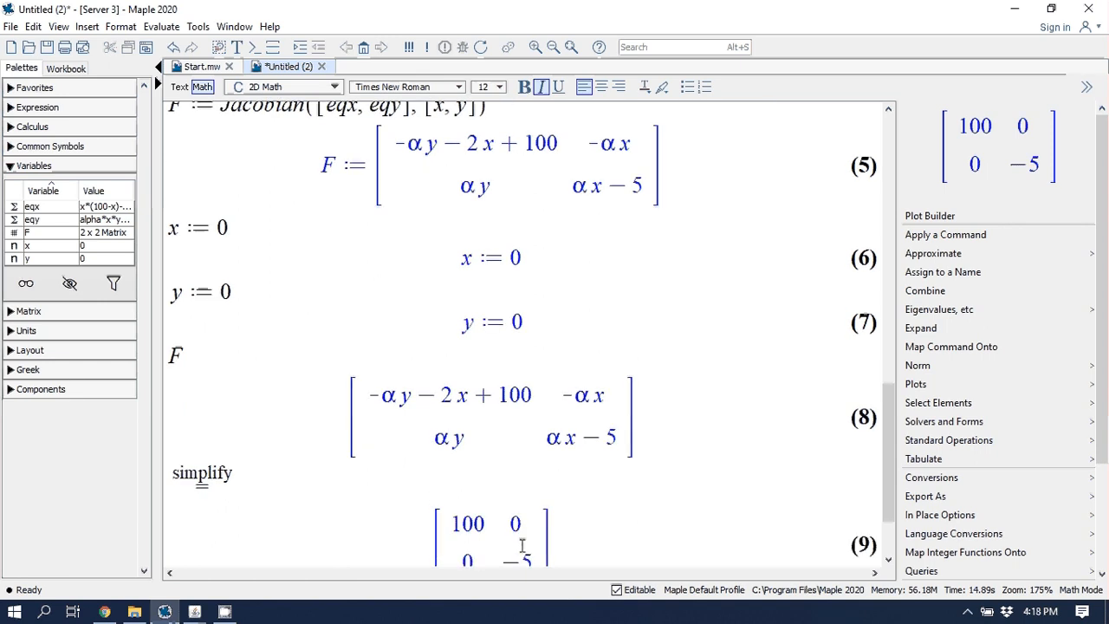
scroll(208, 468, "down", 1)
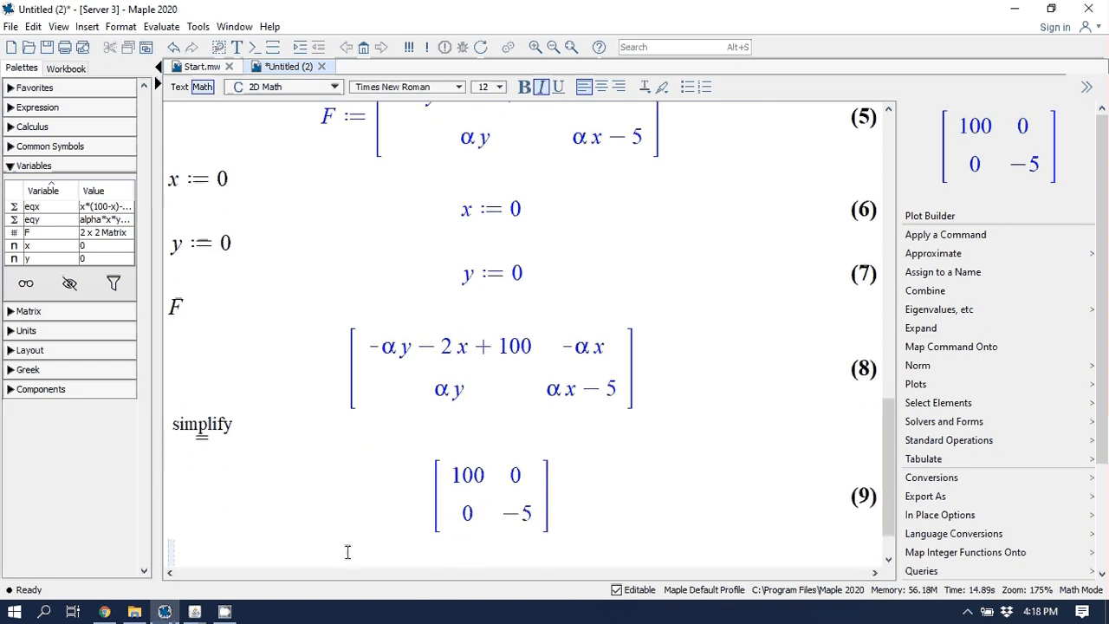
type("x:-")
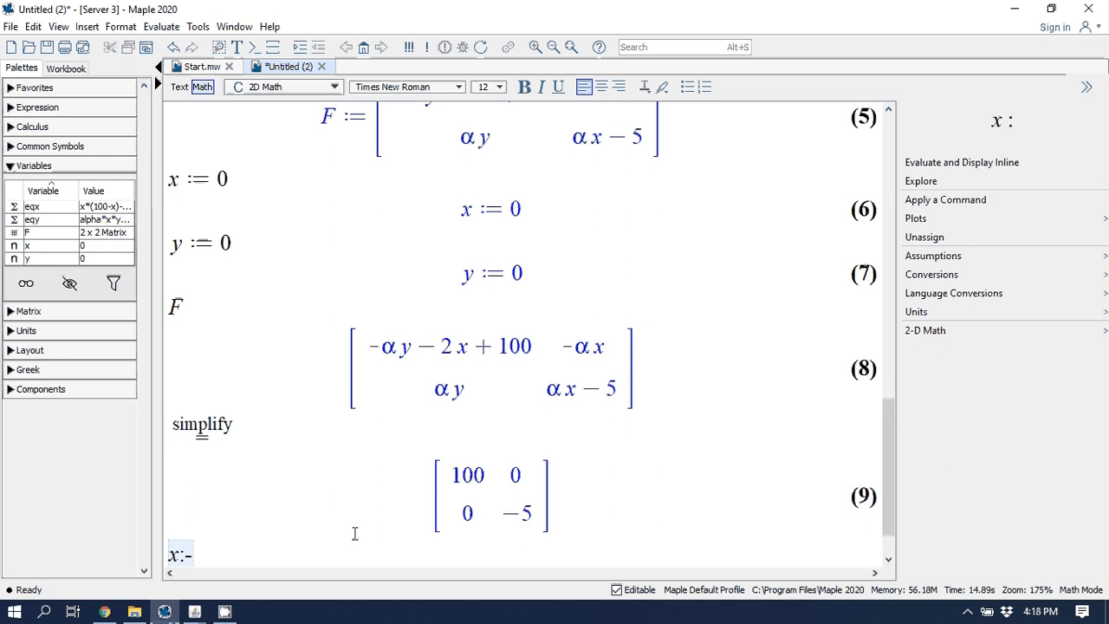
key("BackSpace")
type("=")
scroll(466, 234, "up", 2)
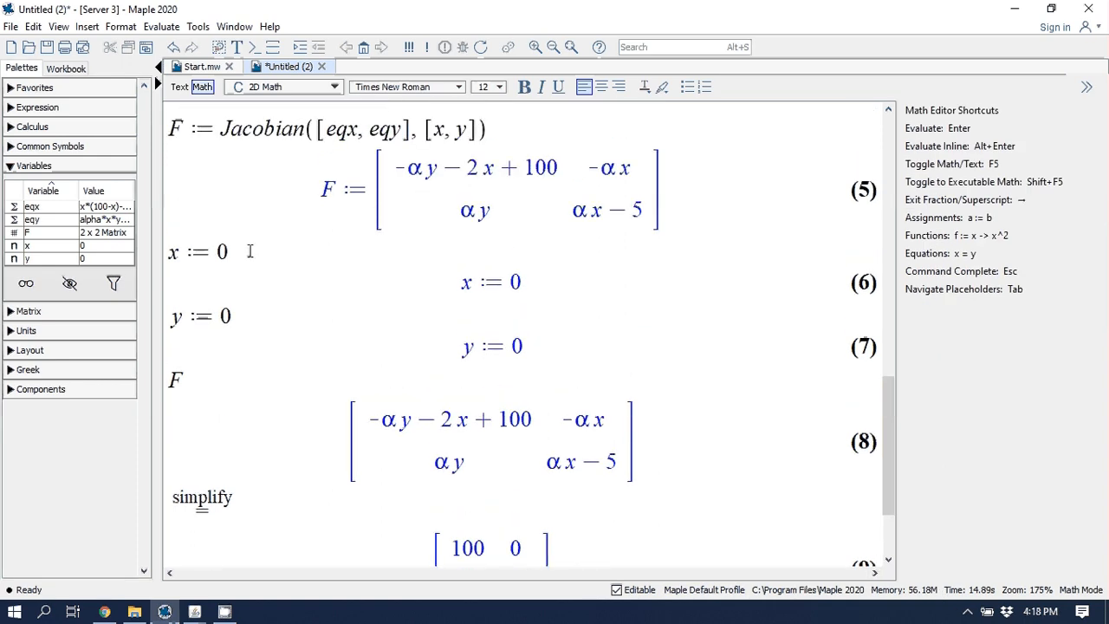
scroll(422, 217, "up", 4)
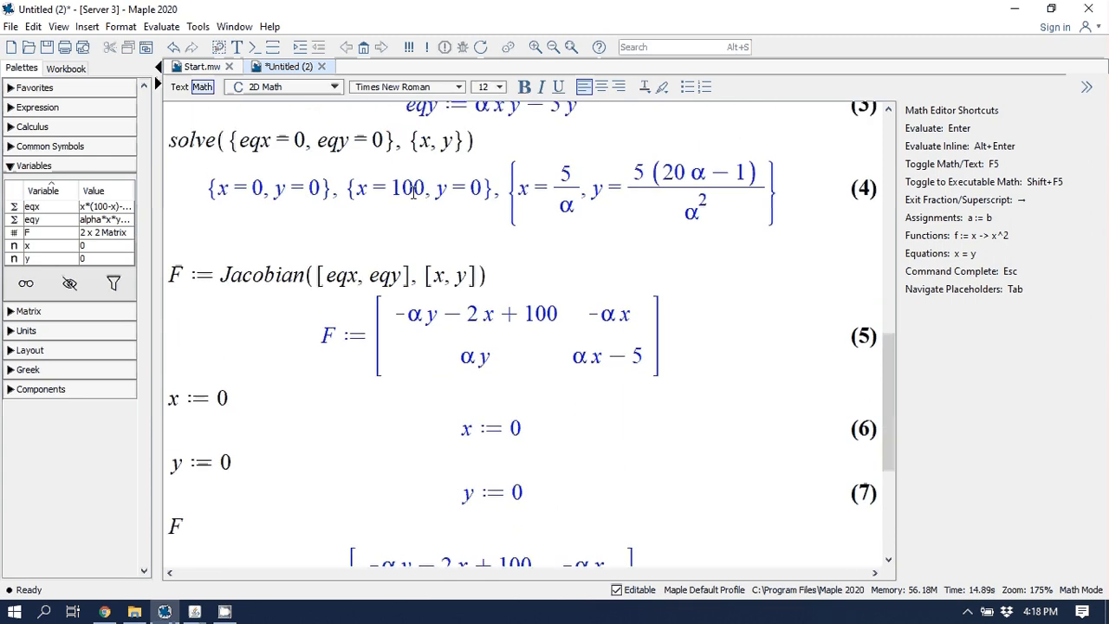
scroll(349, 519, "down", 8)
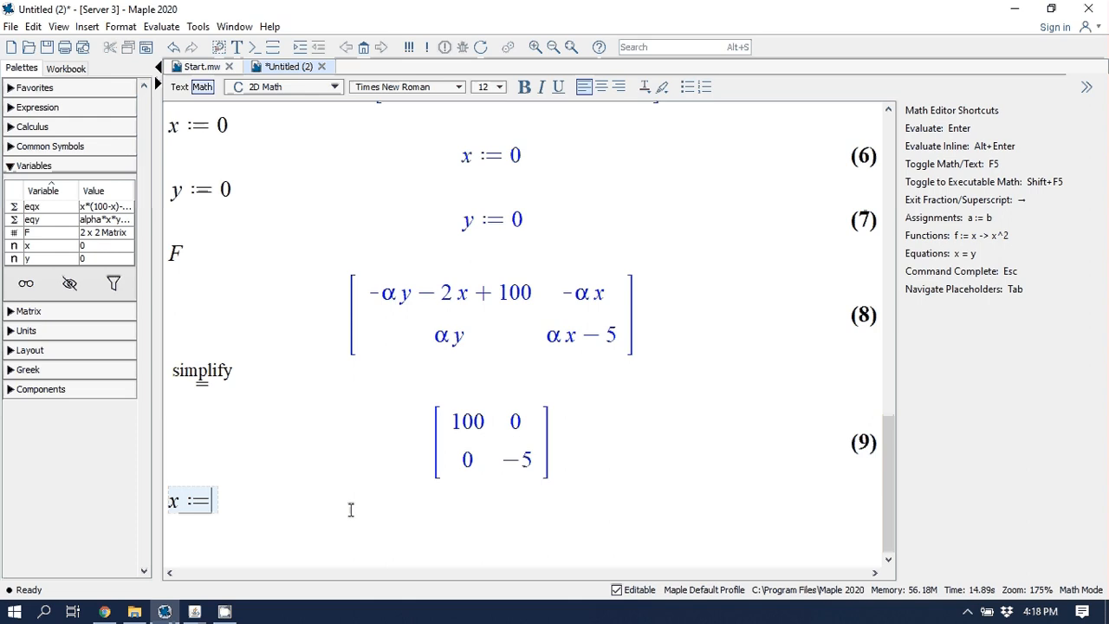
type("100")
key("Return")
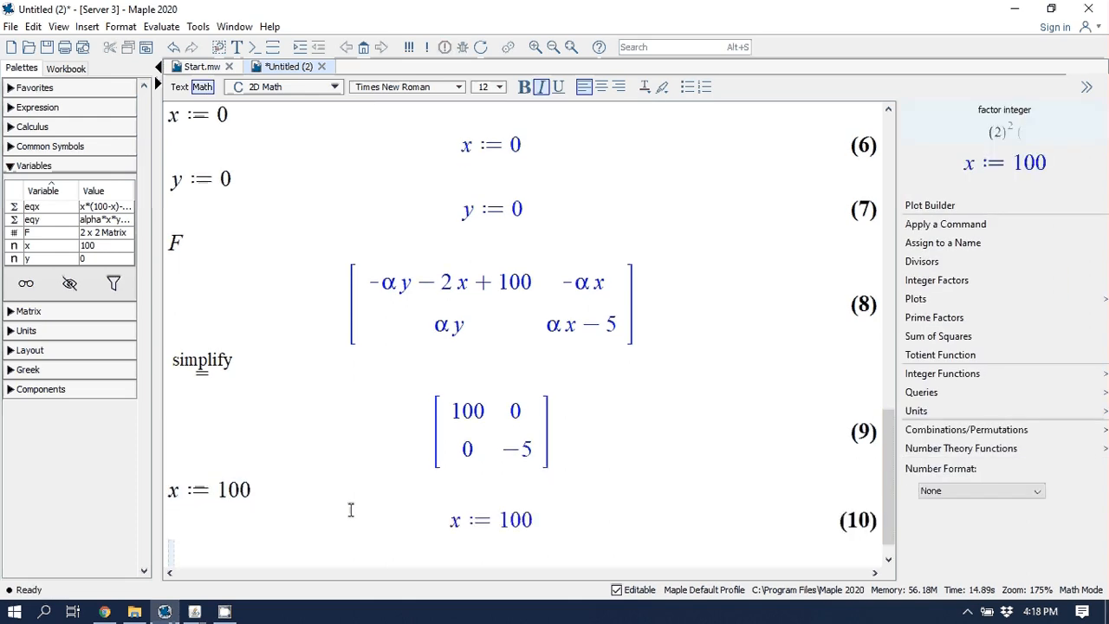
type("y:=0")
key("Return")
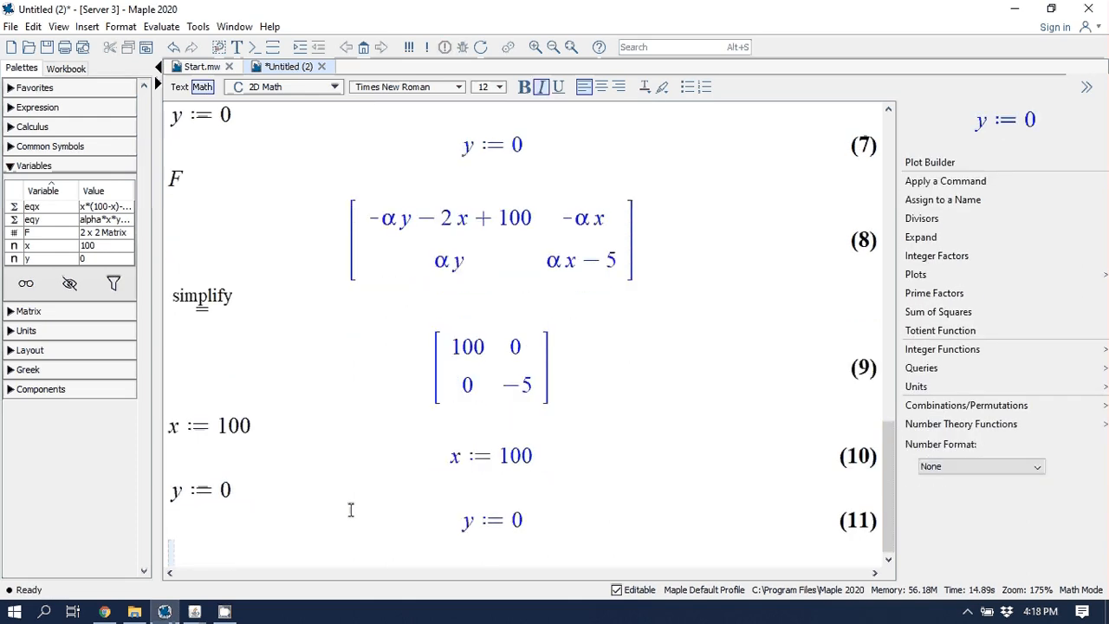
Evaluate F below the y := 0 output and simplify the resulting matrix
type("F")
key("Return")
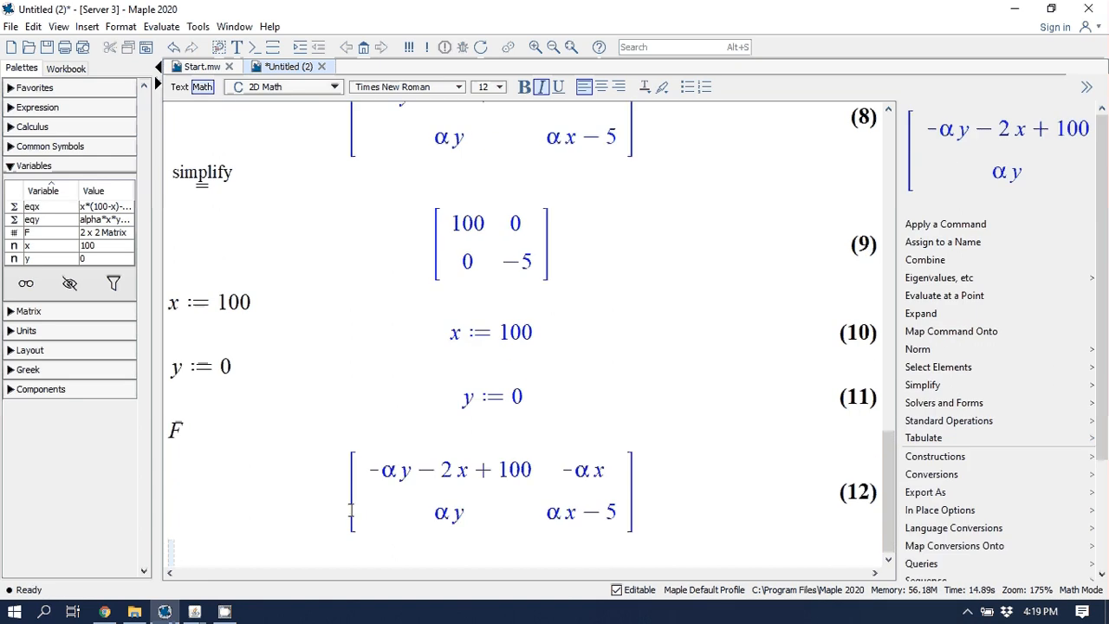
left_click_drag(448, 457, 565, 503)
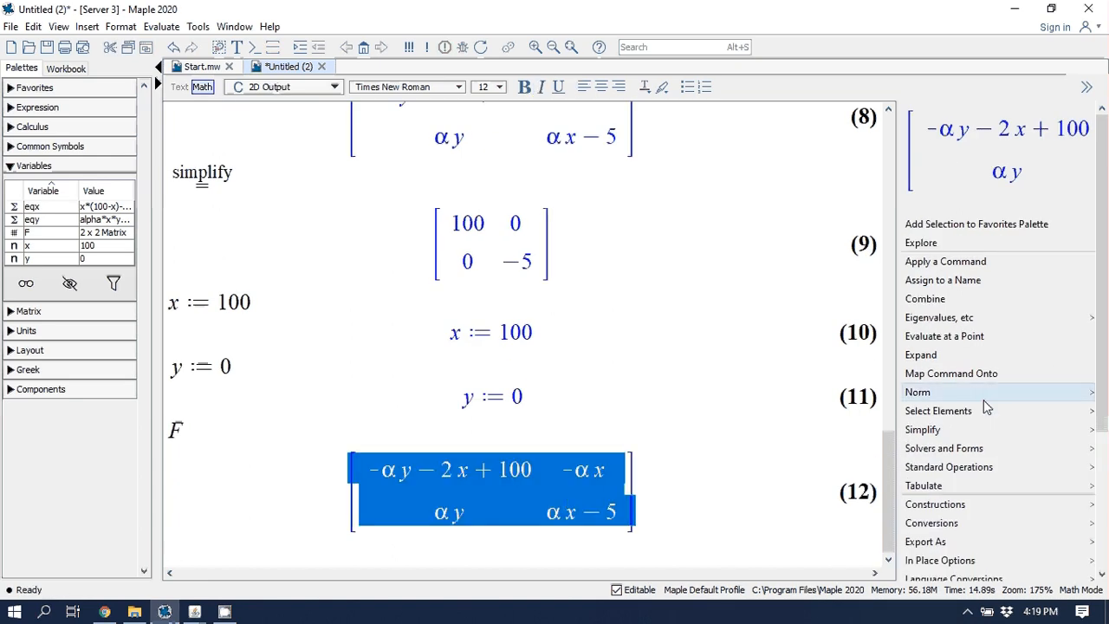
mouse_move(953, 429)
left_click(958, 366)
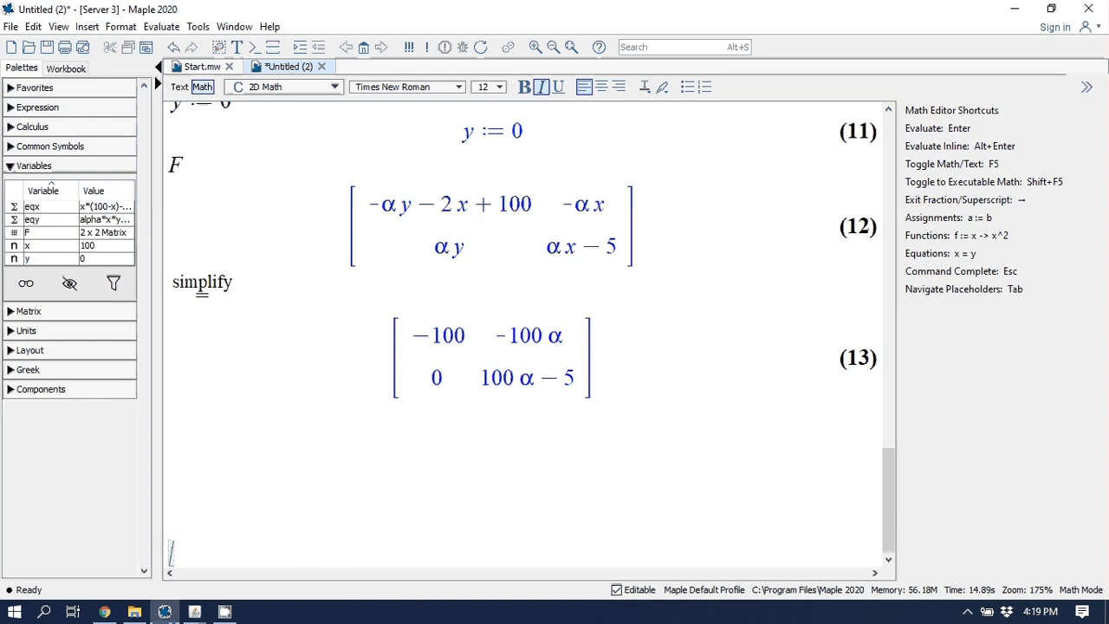
Compute the determinant of the simplified matrix for x = 100, y = 0
right_click(452, 348)
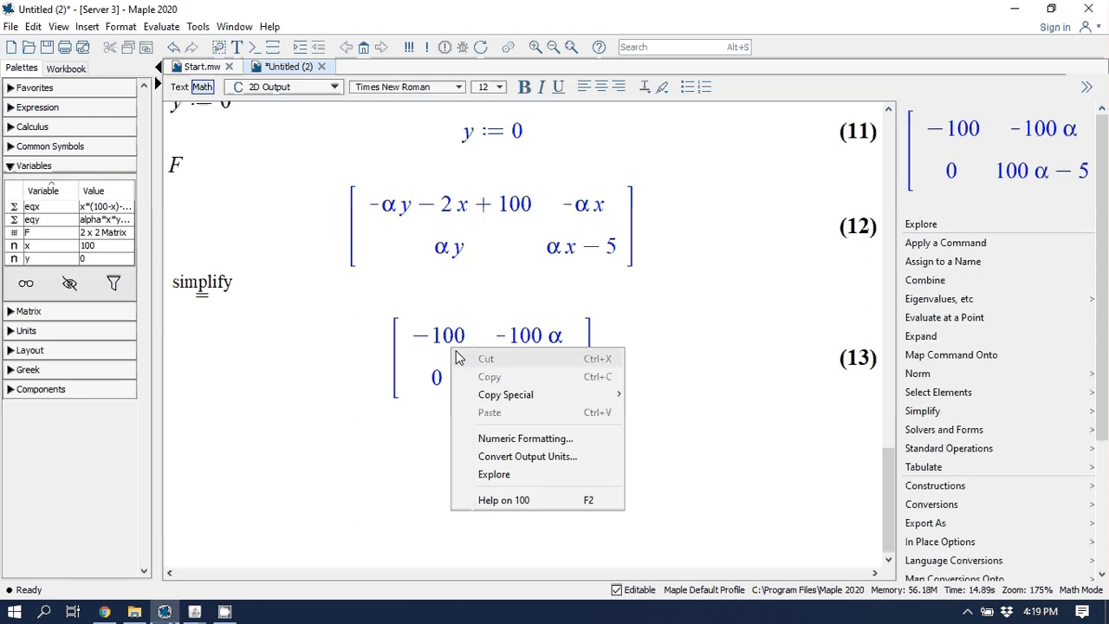
left_click(329, 403)
left_click(330, 356)
left_click_drag(330, 356, 585, 561)
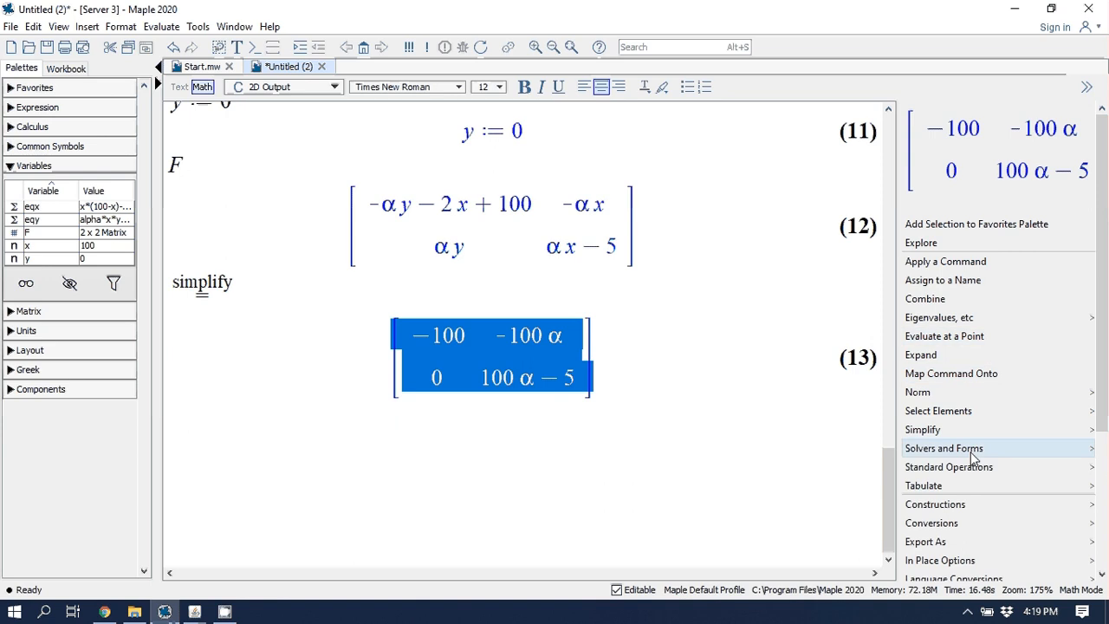
mouse_move(973, 471)
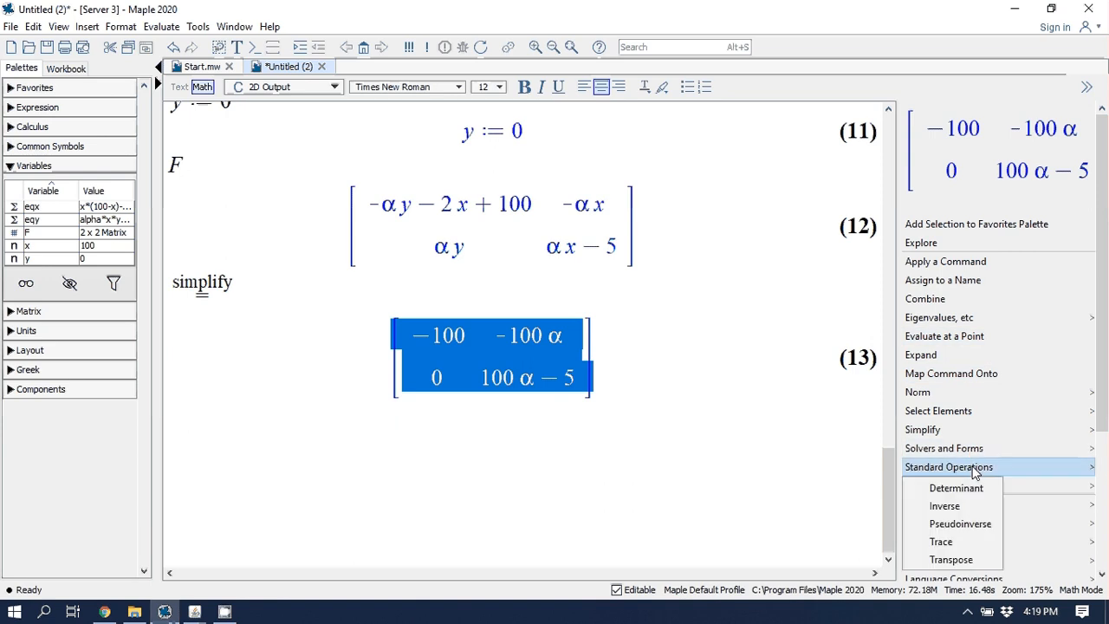
left_click(975, 487)
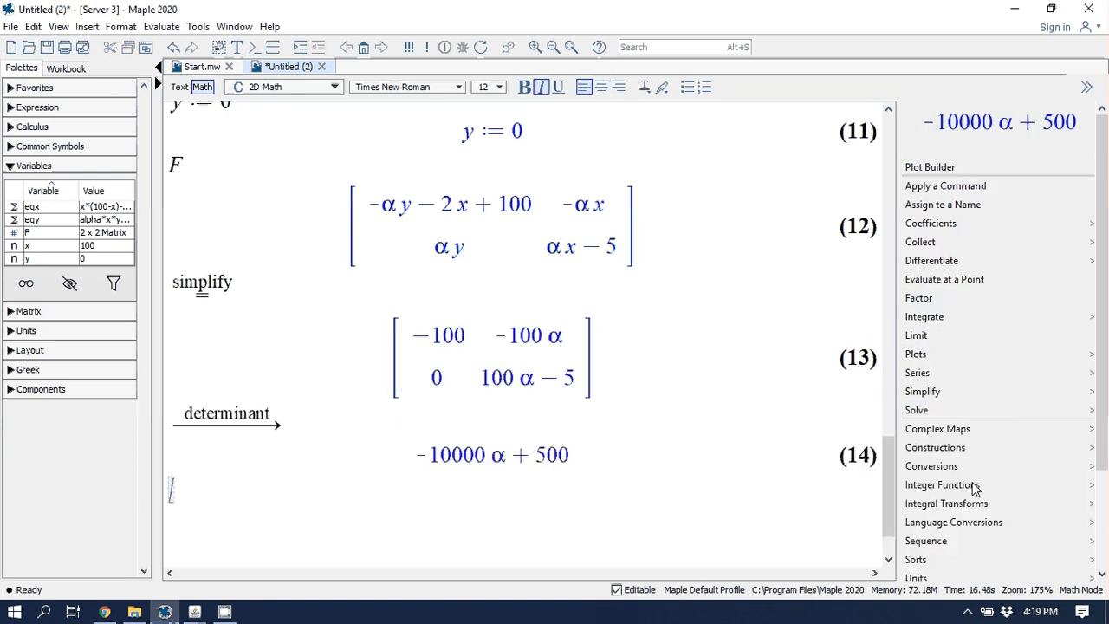
Factor the determinant expression and apply Factor once more to the output
left_click(422, 454)
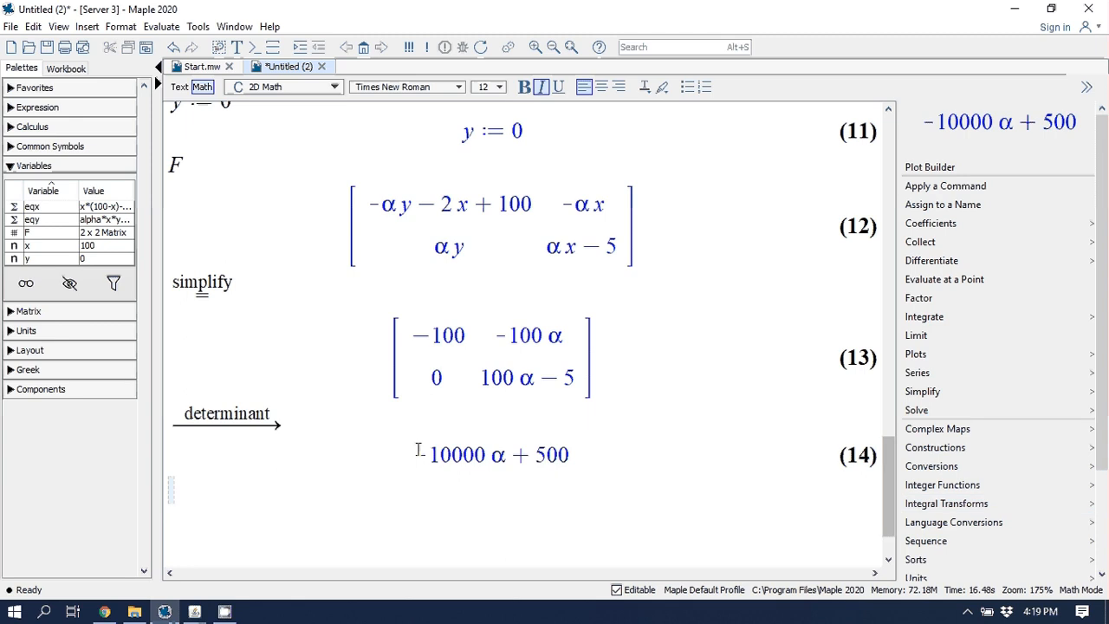
left_click_drag(433, 454, 650, 461)
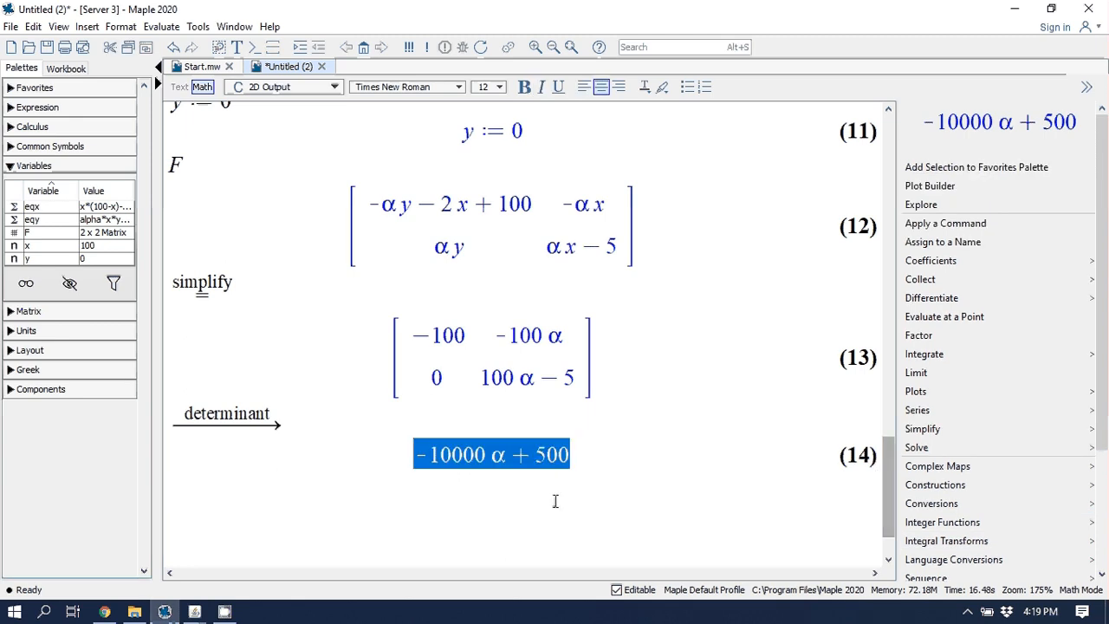
left_click(964, 334)
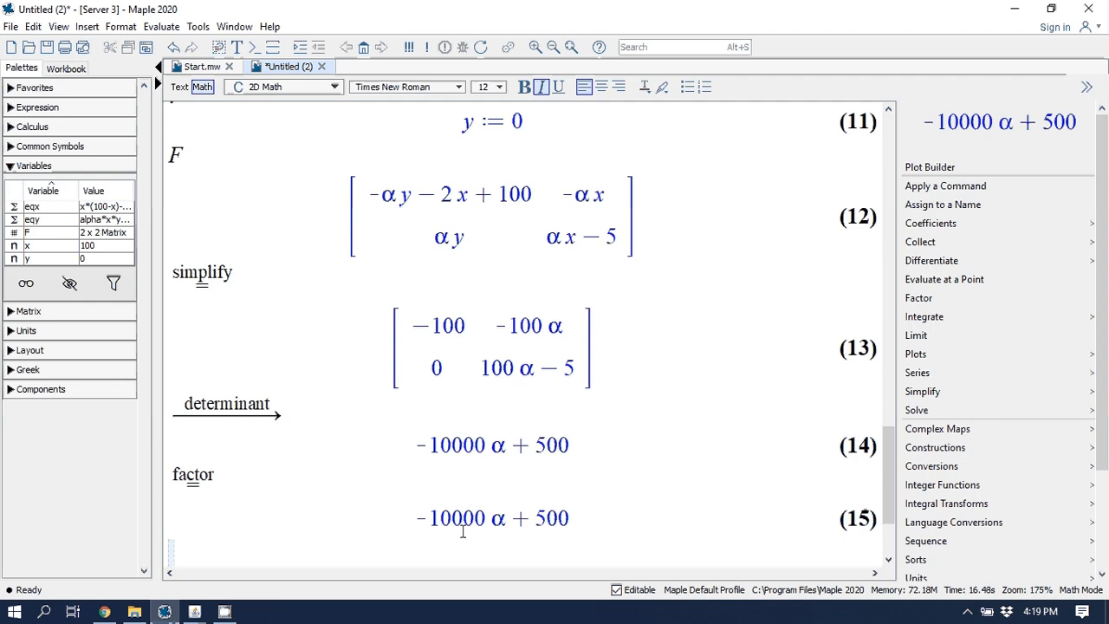
scroll(560, 487, "down", 1)
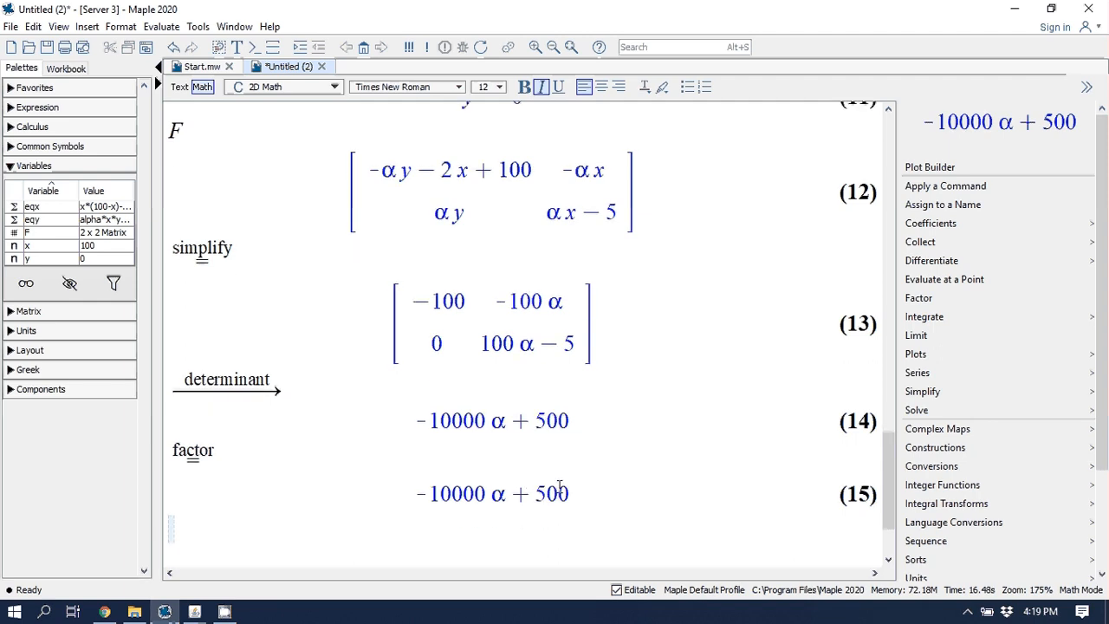
scroll(559, 486, "down", 3)
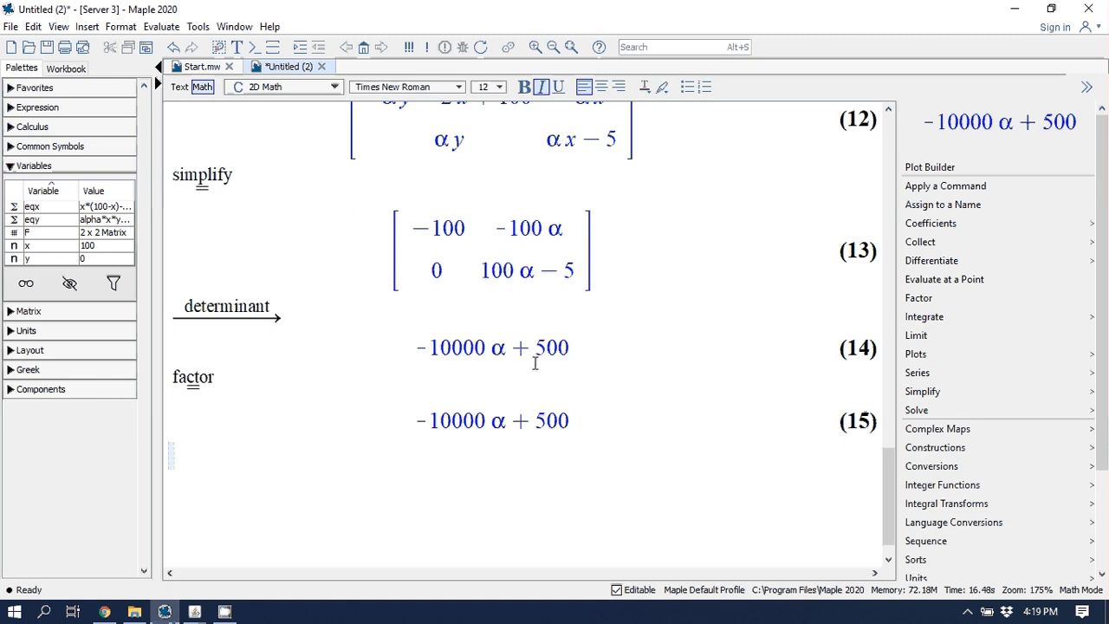
left_click_drag(416, 424, 772, 416)
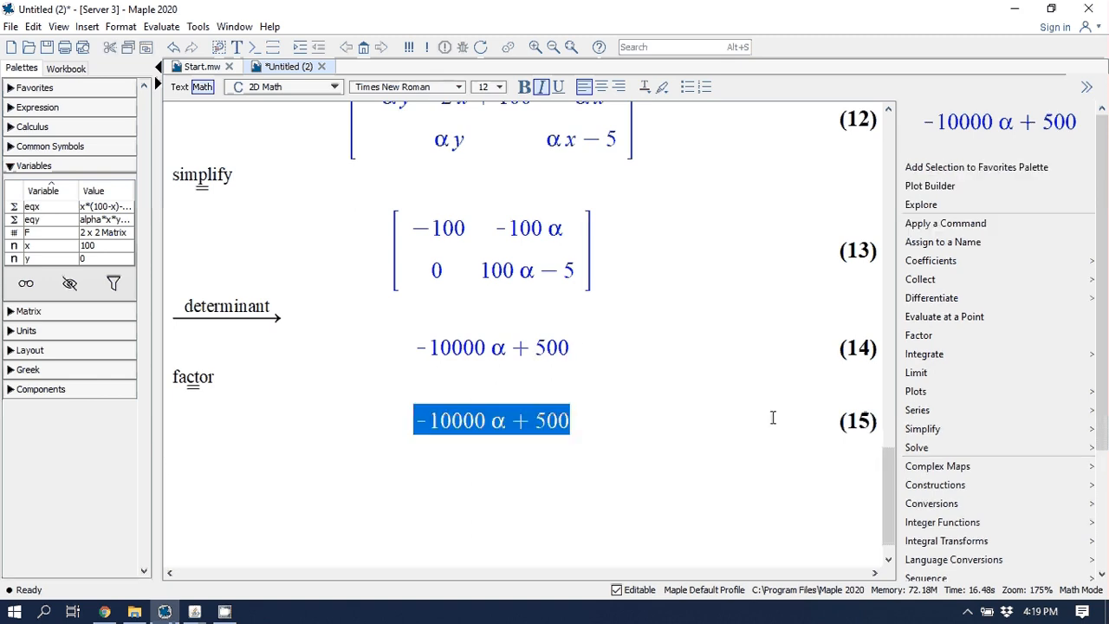
left_click(955, 338)
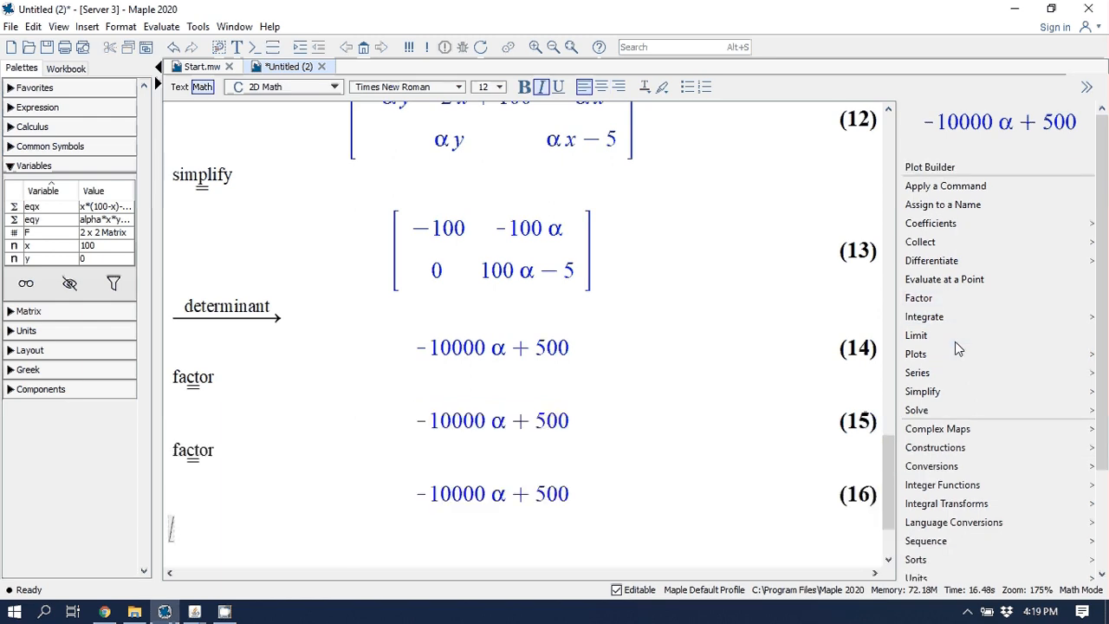
Enter and evaluate -100*(100*alpha-5), the product of the matrix's diagonal entries, below the last factor output
scroll(555, 414, "up", 2)
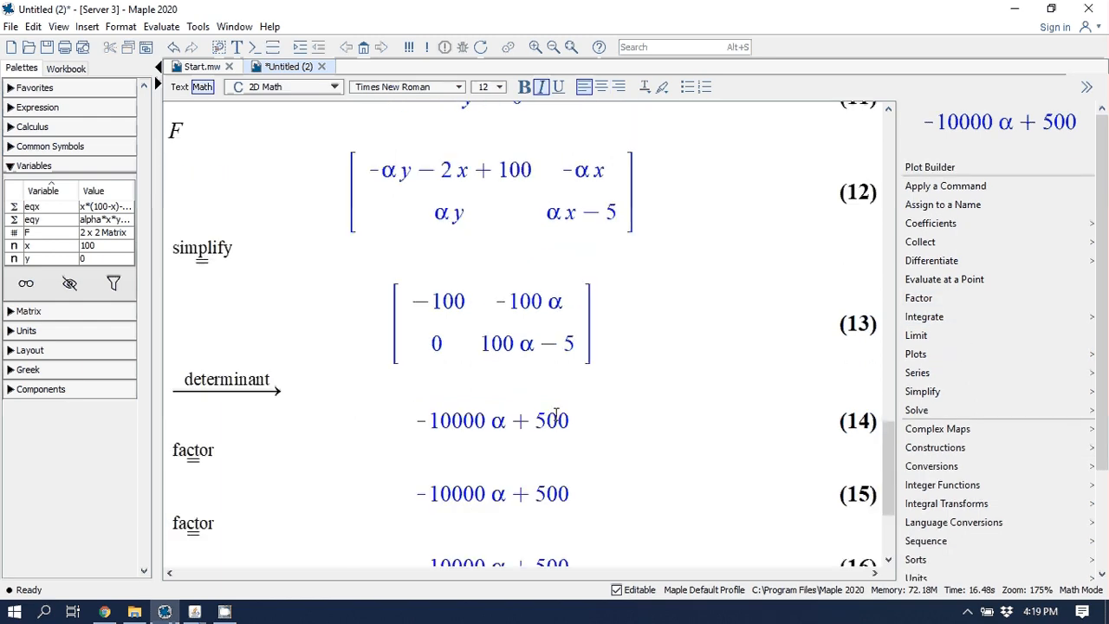
scroll(559, 416, "up", 5)
scroll(569, 428, "down", 6)
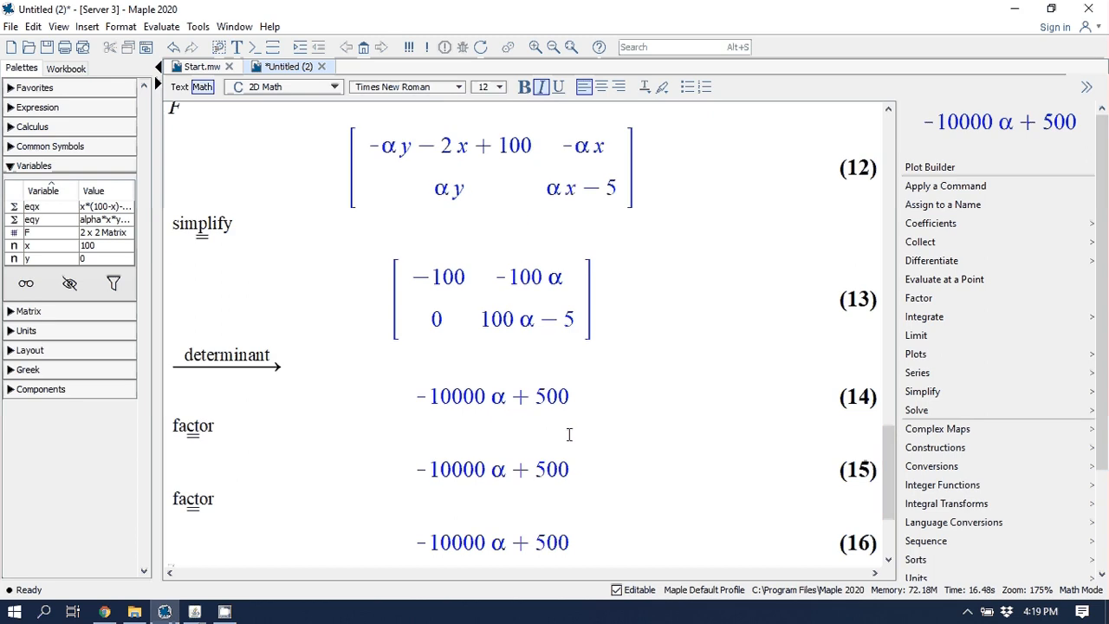
scroll(569, 434, "down", 4)
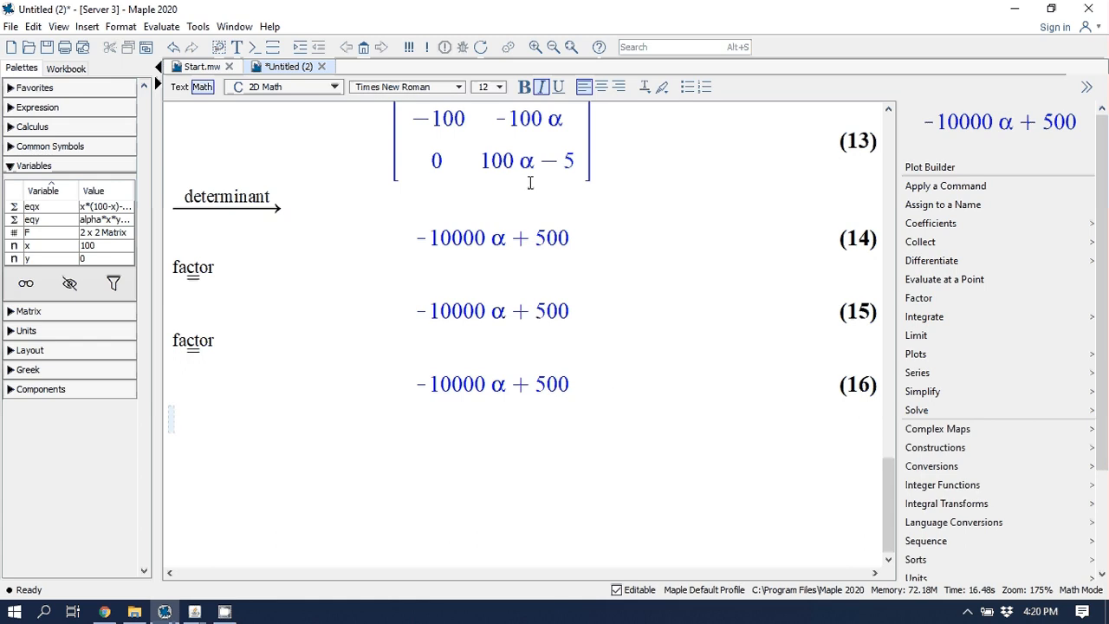
scroll(531, 183, "up", 2)
type("-1")
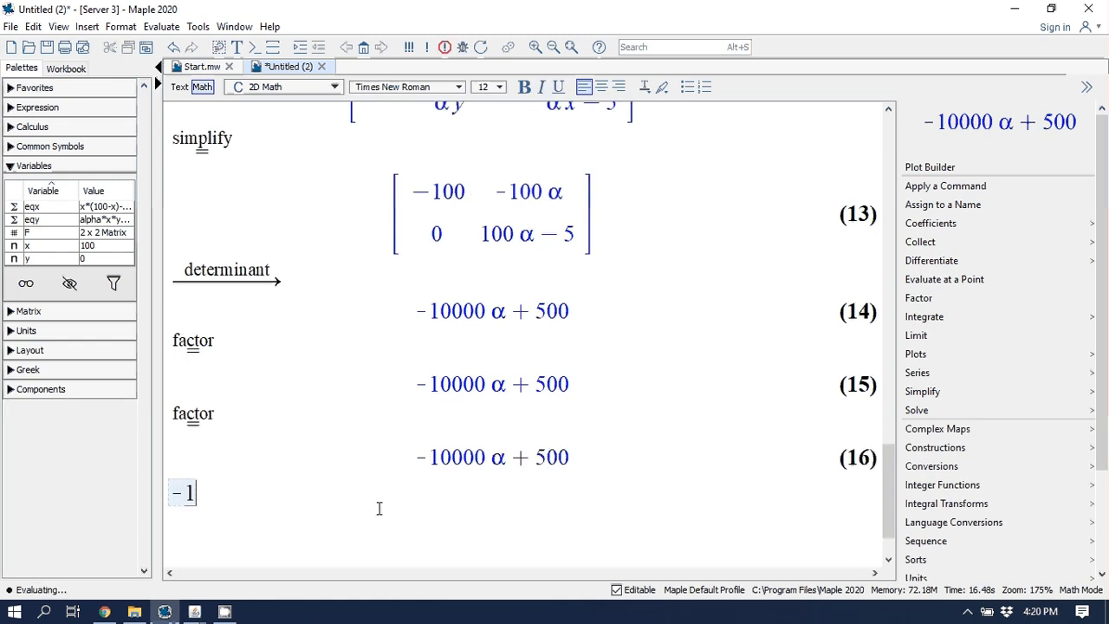
type("00*")
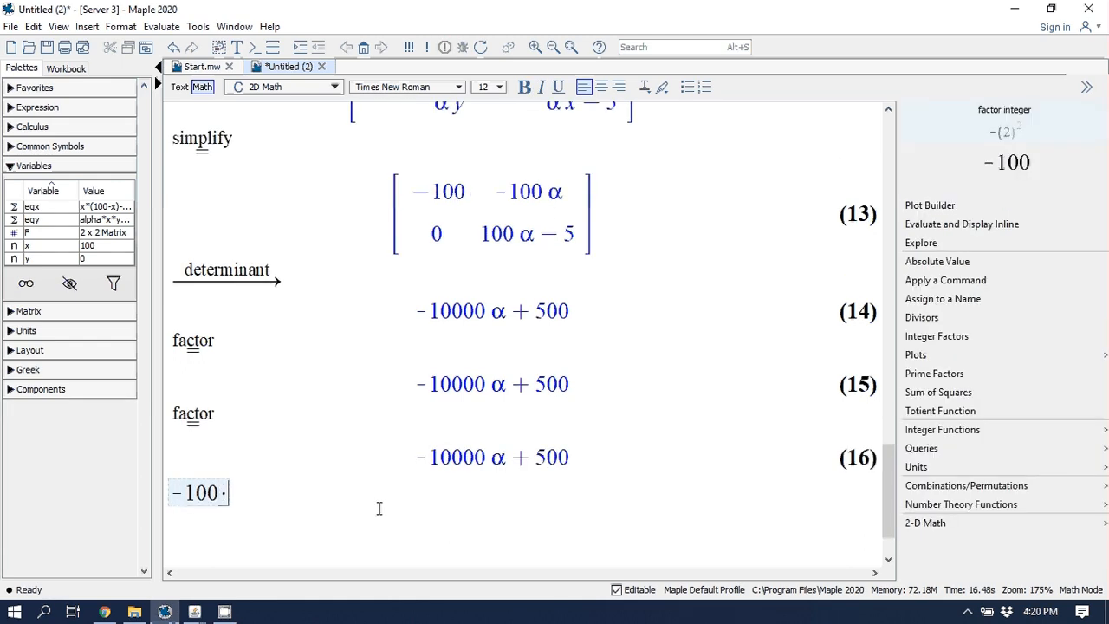
type("(100")
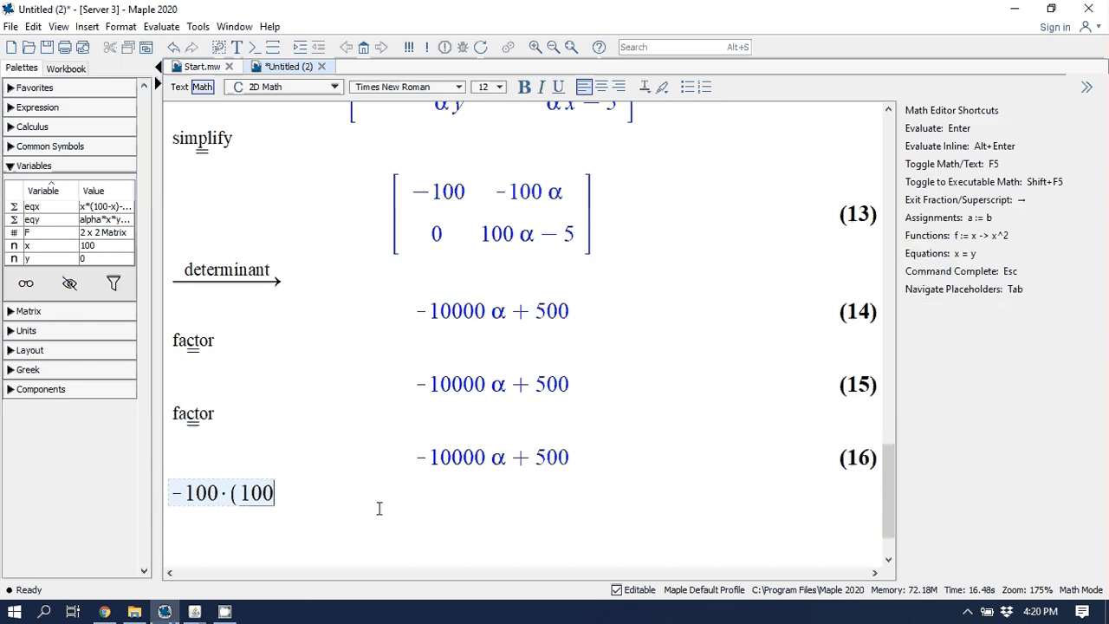
type("*alpha-")
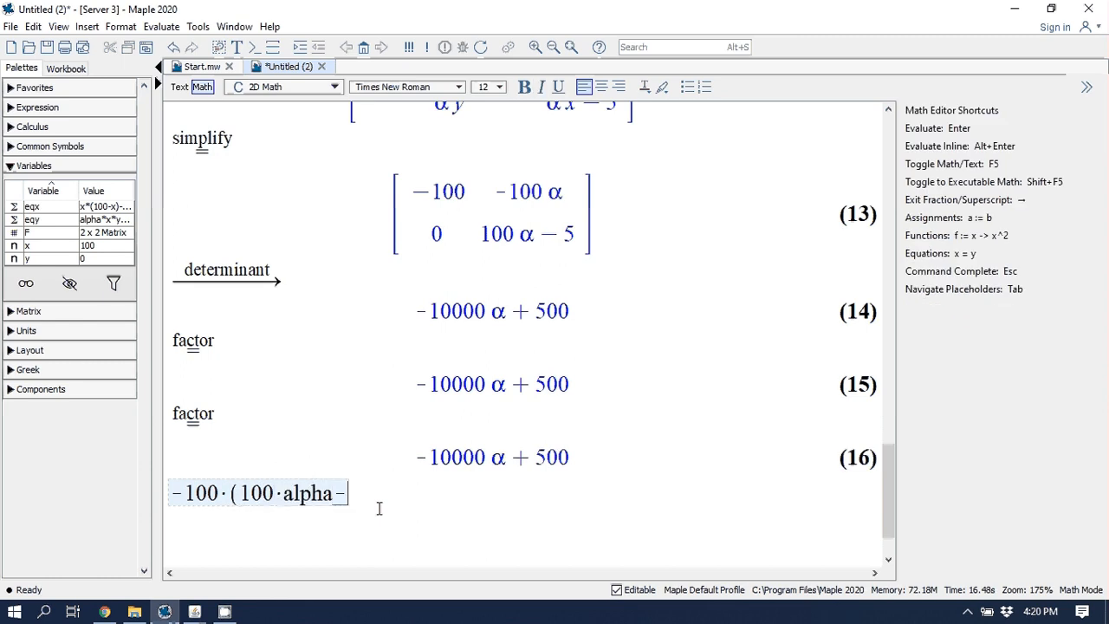
type("5)")
key("Return")
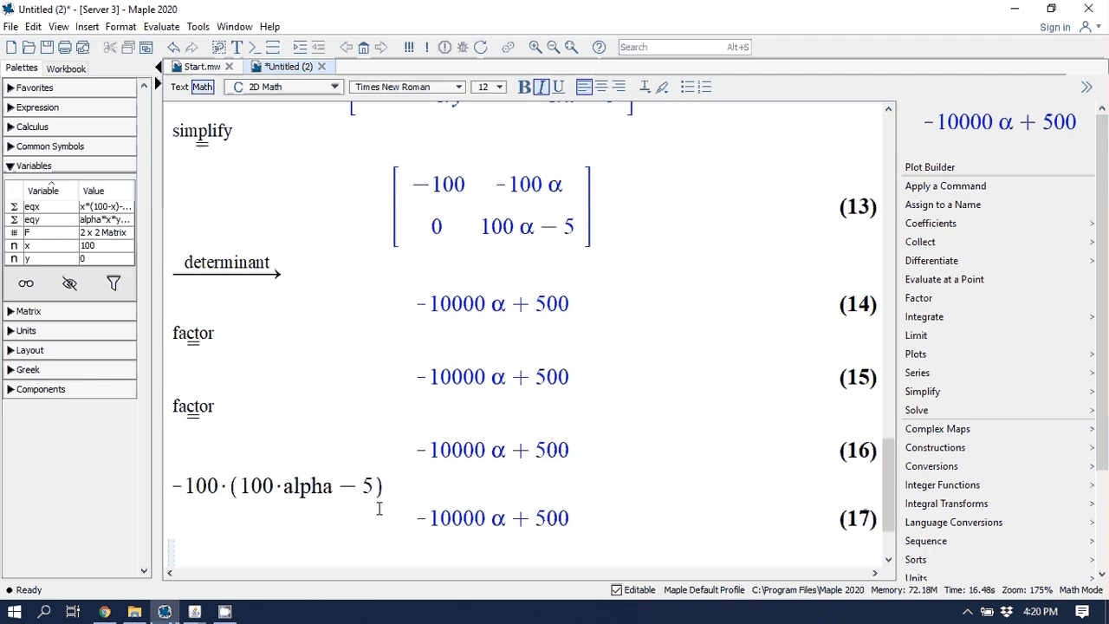
Factor the output of the diagonal product and simplify that result by size
double_click(511, 515)
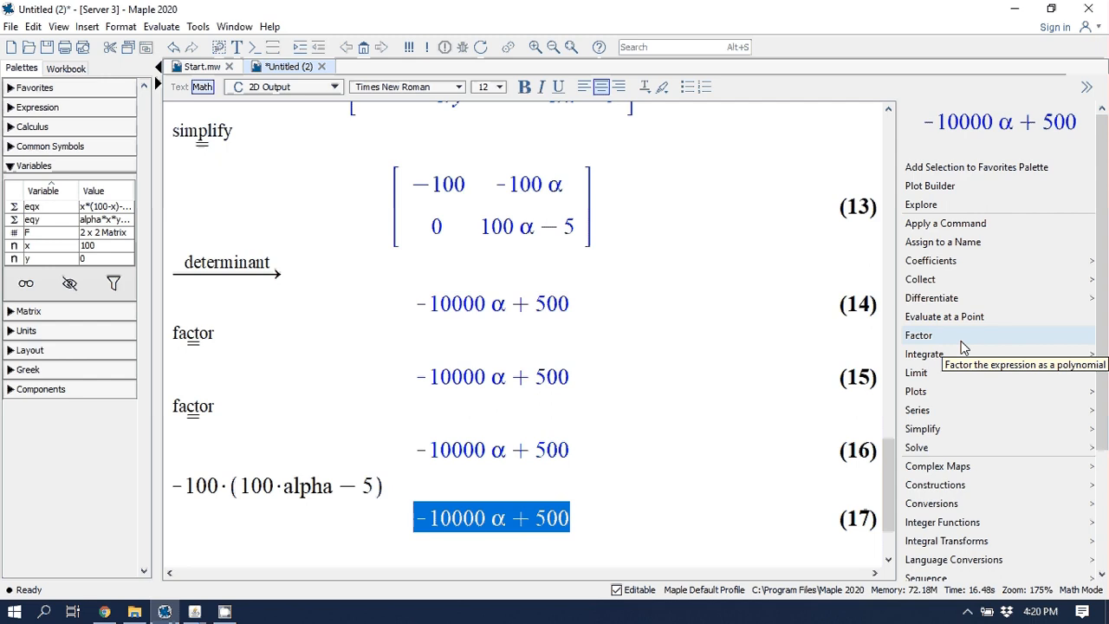
left_click(962, 343)
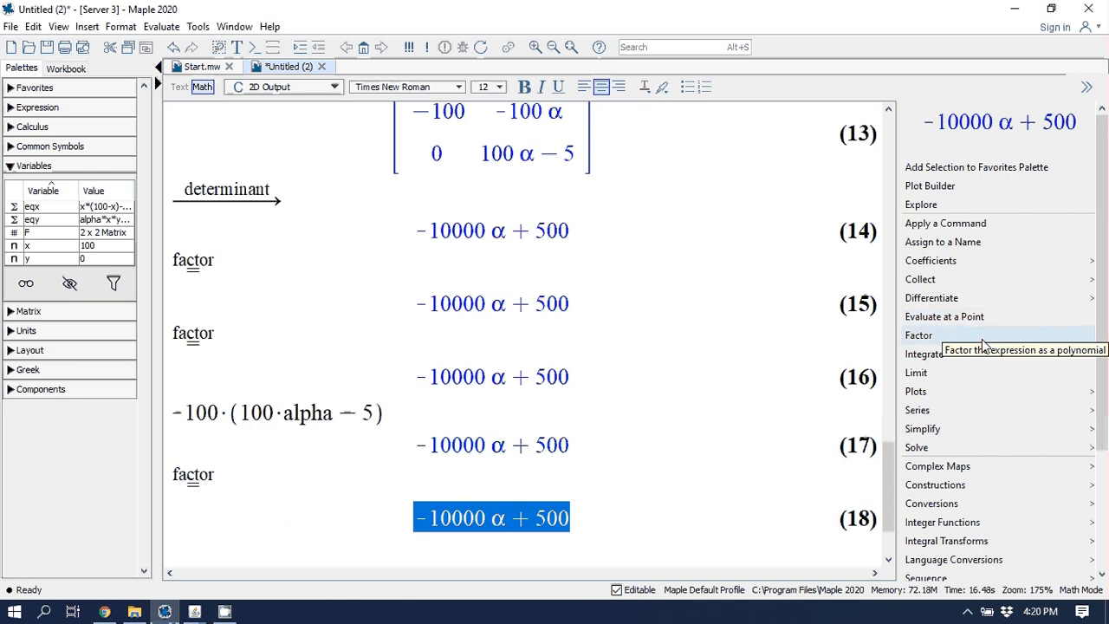
mouse_move(960, 433)
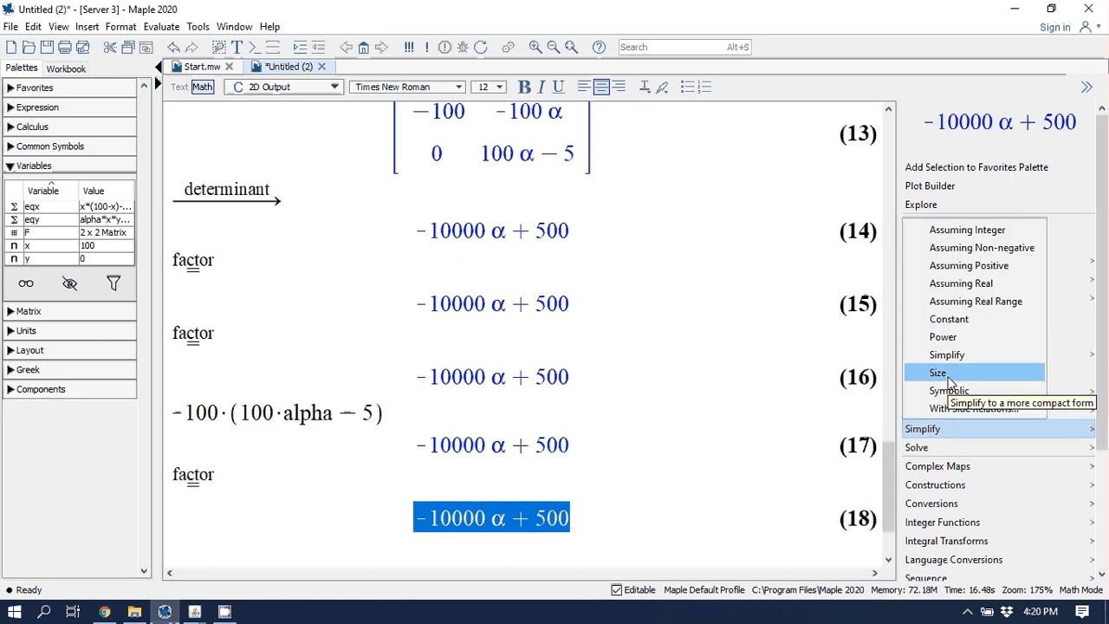
left_click(949, 375)
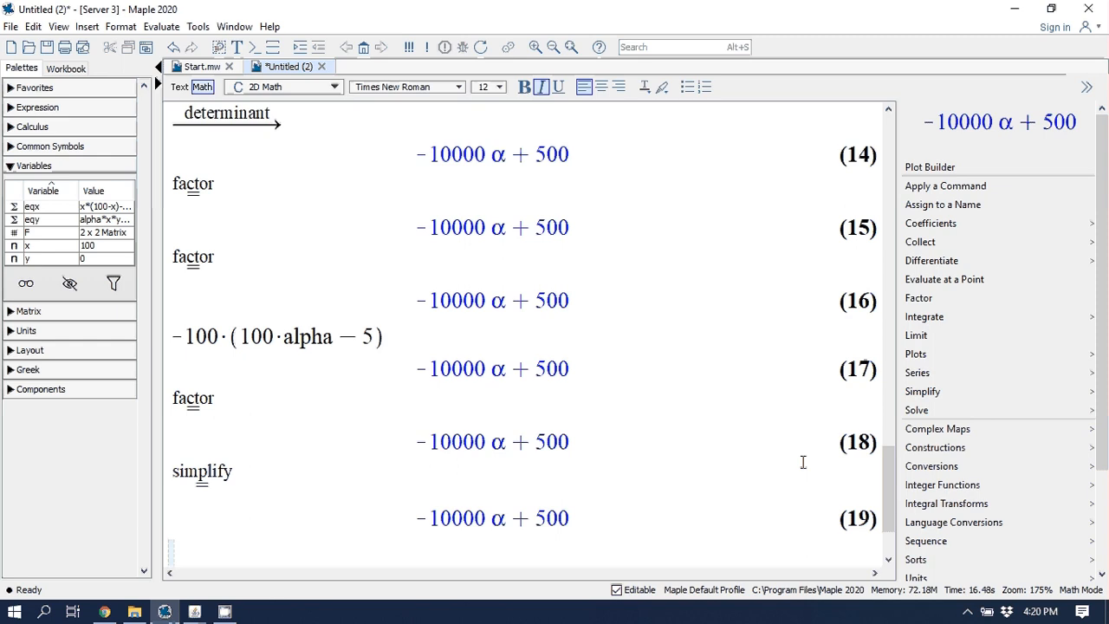
scroll(803, 462, "up", 3)
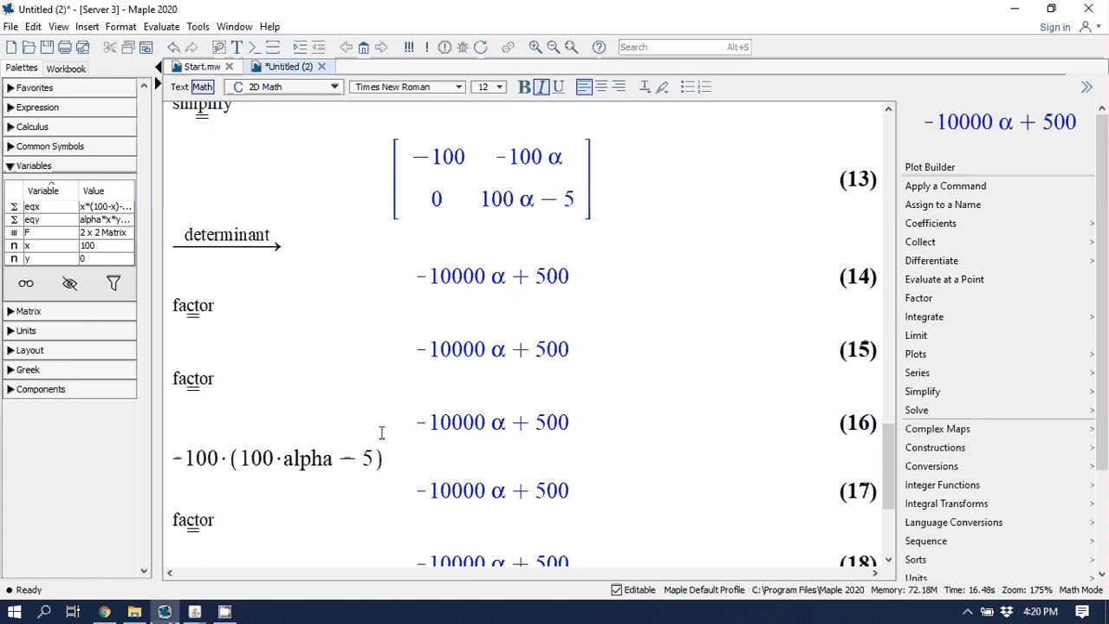
Delete the simplified matrix, determinant, factor and product results below the F output for x = 100, y = 0
scroll(385, 446, "down", 5)
scroll(698, 531, "up", 10)
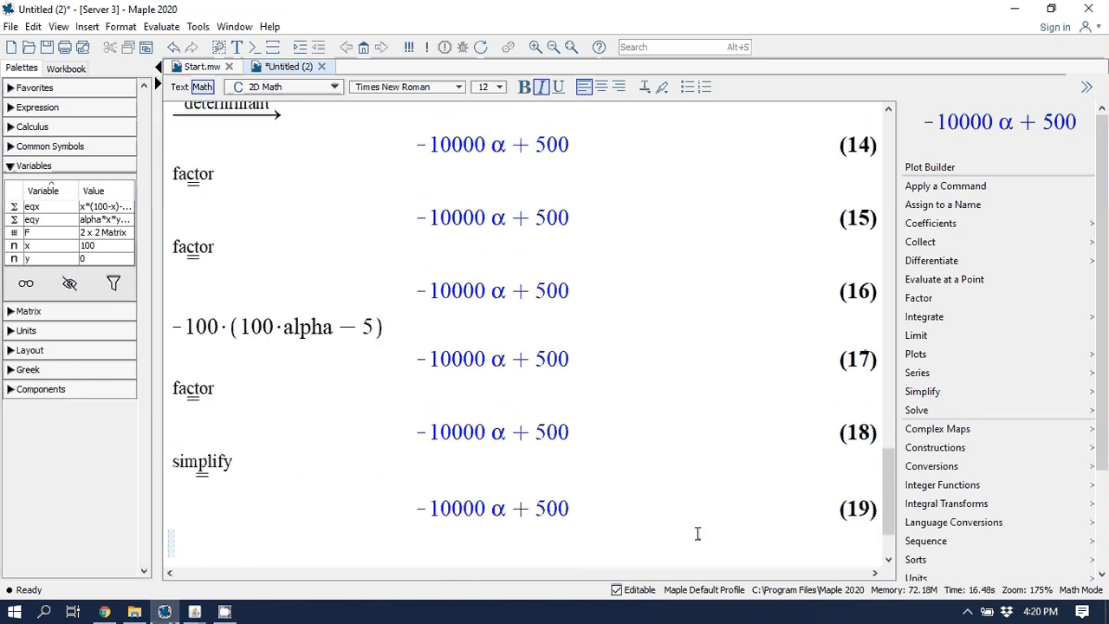
scroll(695, 533, "up", 3)
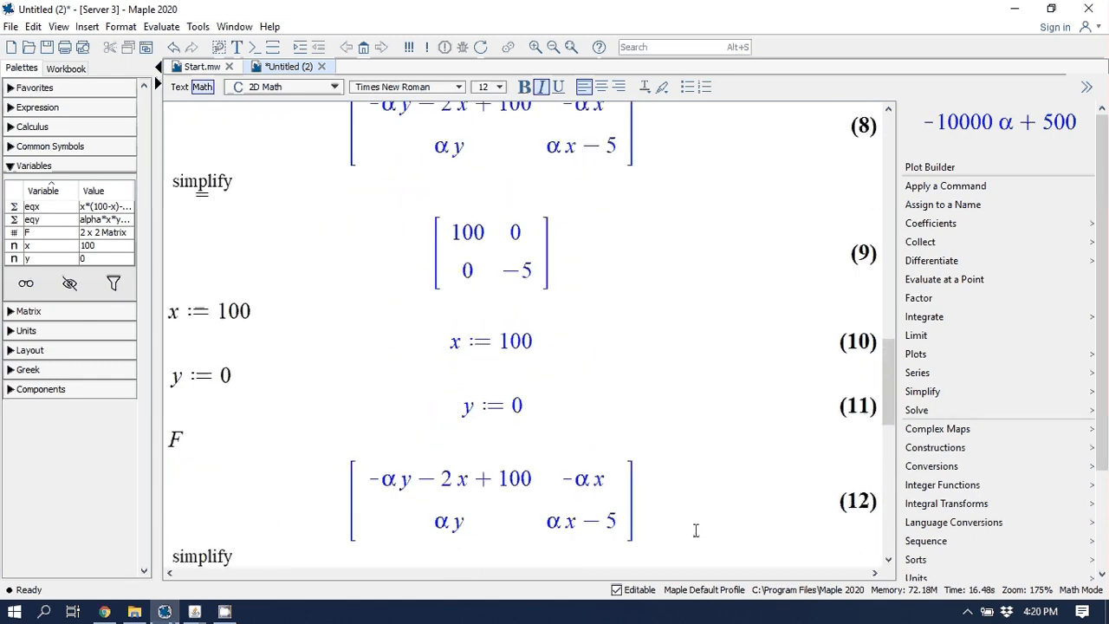
scroll(695, 527, "down", 5)
left_click_drag(172, 336, 639, 470)
key("Delete")
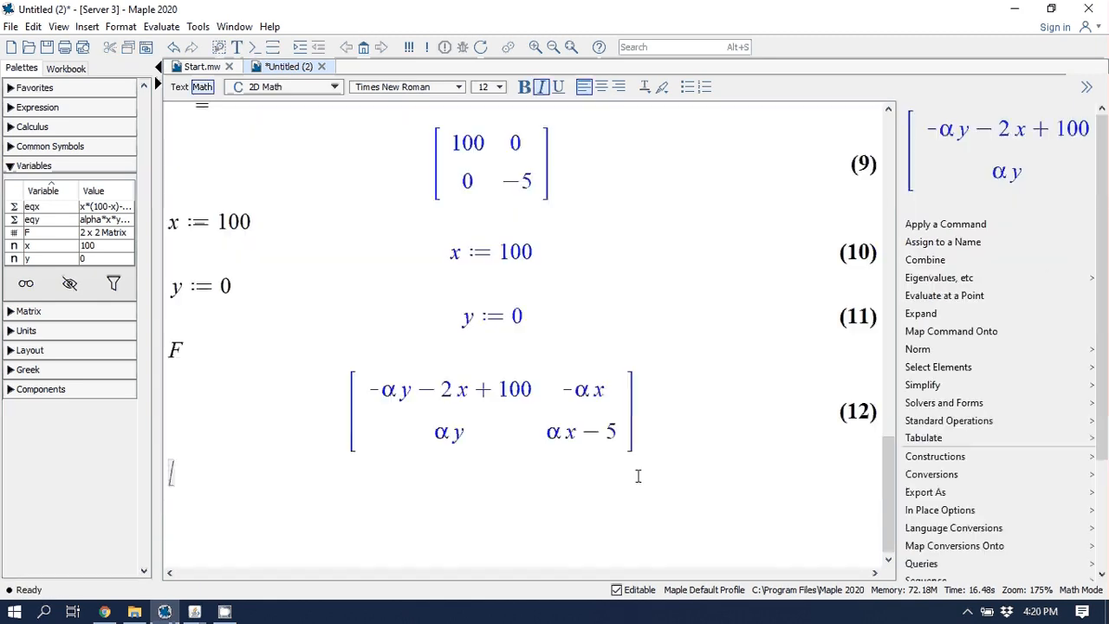
Copy 5/α from the third solution of the solve output, replace the 0 in the first x assignment with it, and evaluate
scroll(396, 295, "up", 3)
scroll(396, 295, "up", 5)
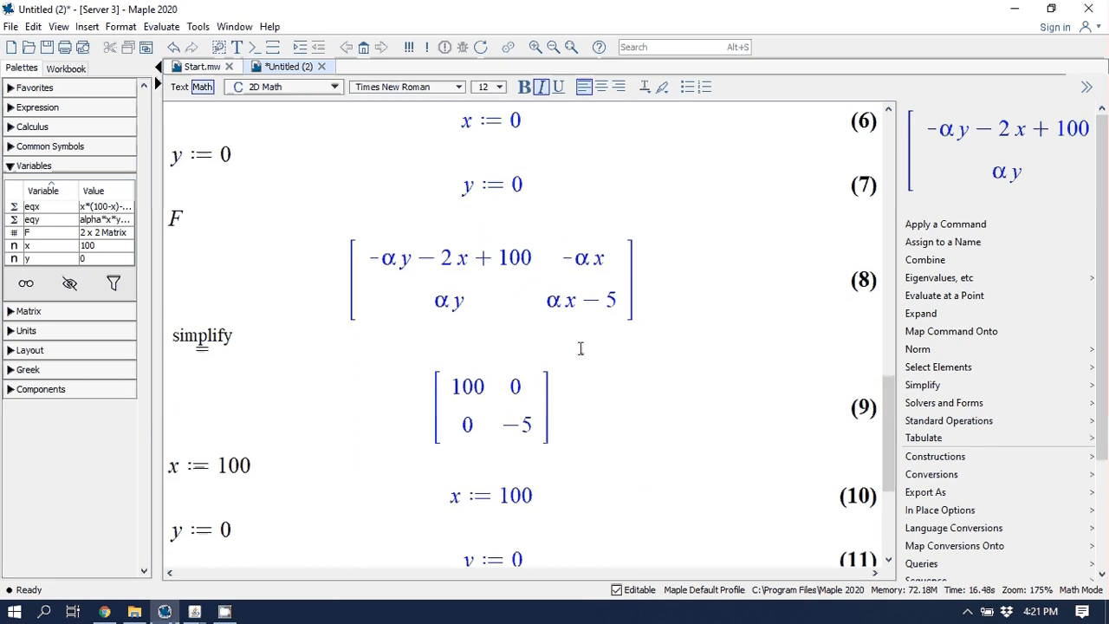
scroll(570, 284, "up", 3)
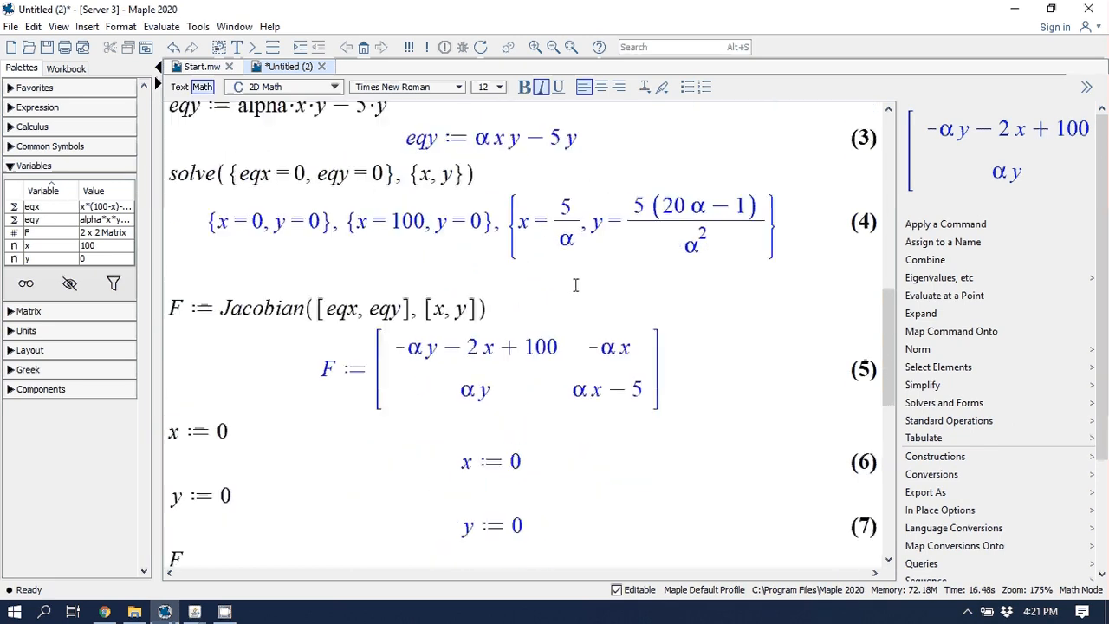
left_click_drag(541, 195, 569, 221)
right_click(567, 221)
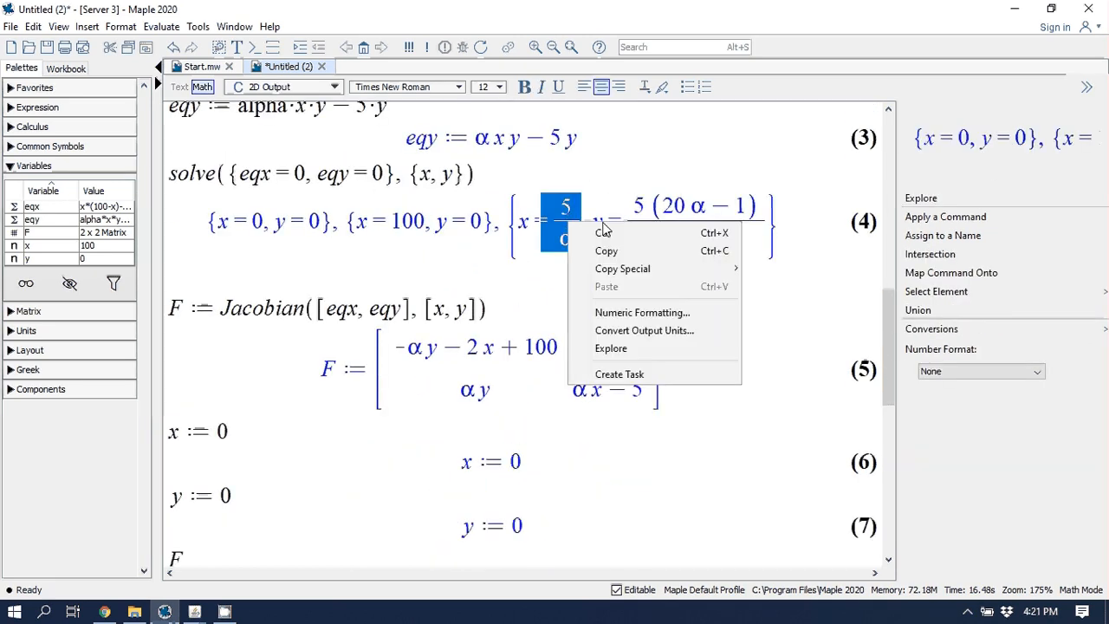
left_click(598, 247)
scroll(243, 365, "down", 4)
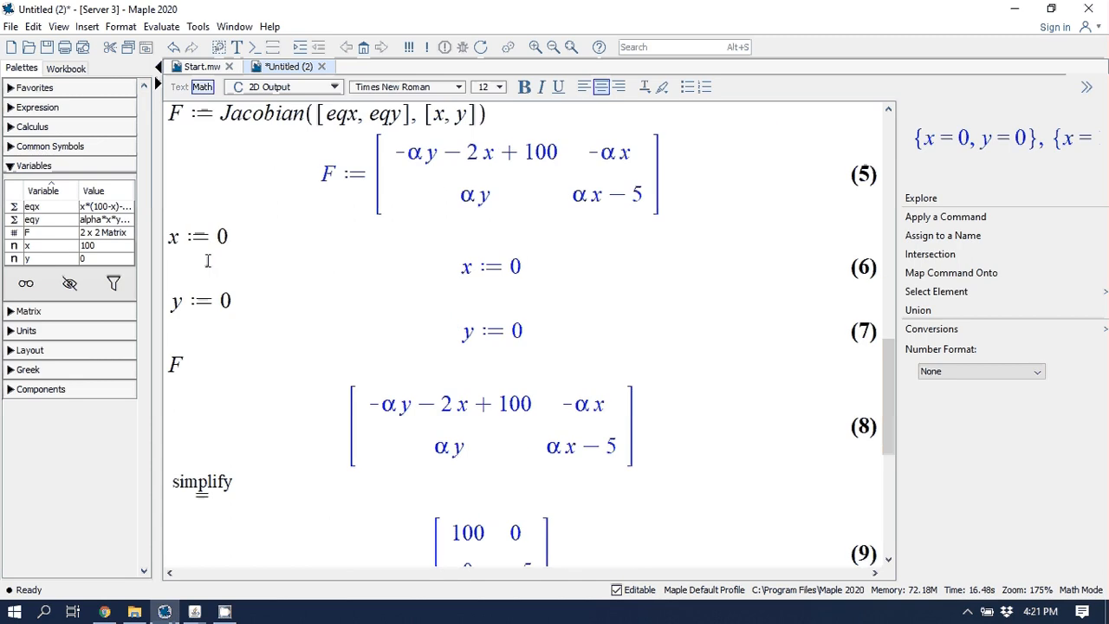
left_click(221, 237)
key("BackSpace")
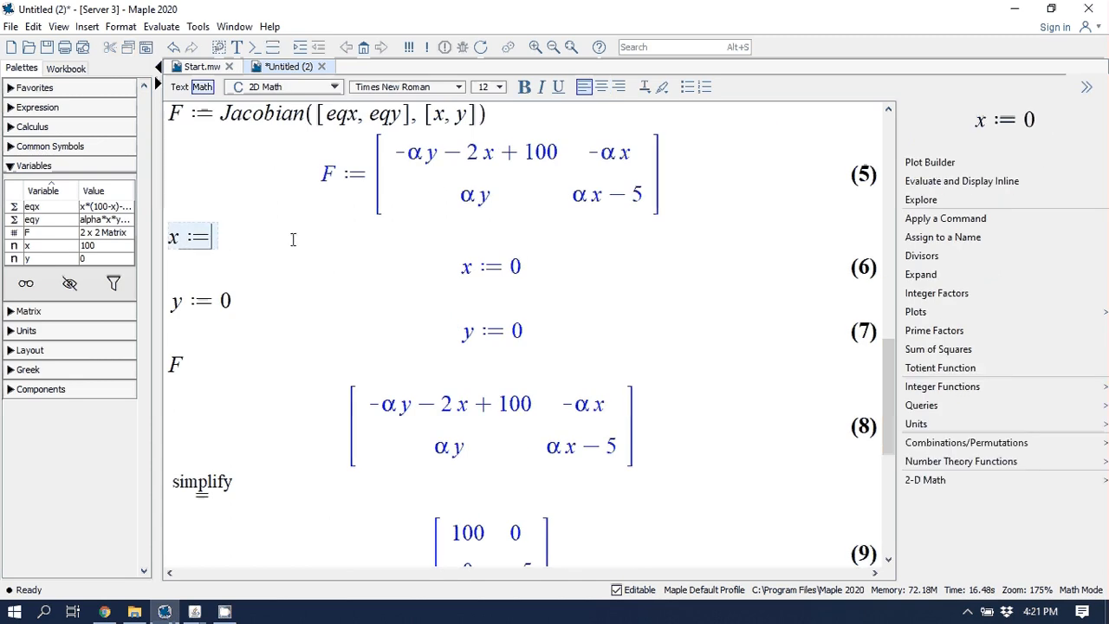
key("ctrl+v")
key("Return")
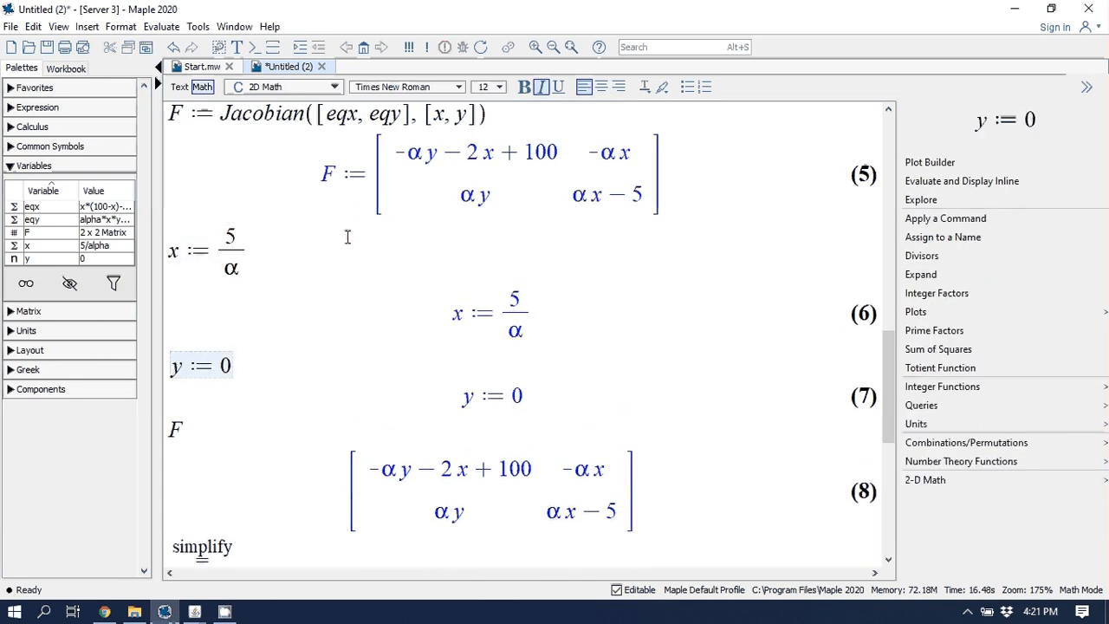
Copy 5(20α − 1)/α² from the third solution, replace the 0 in the first y assignment with it, and evaluate
scroll(347, 237, "up", 5)
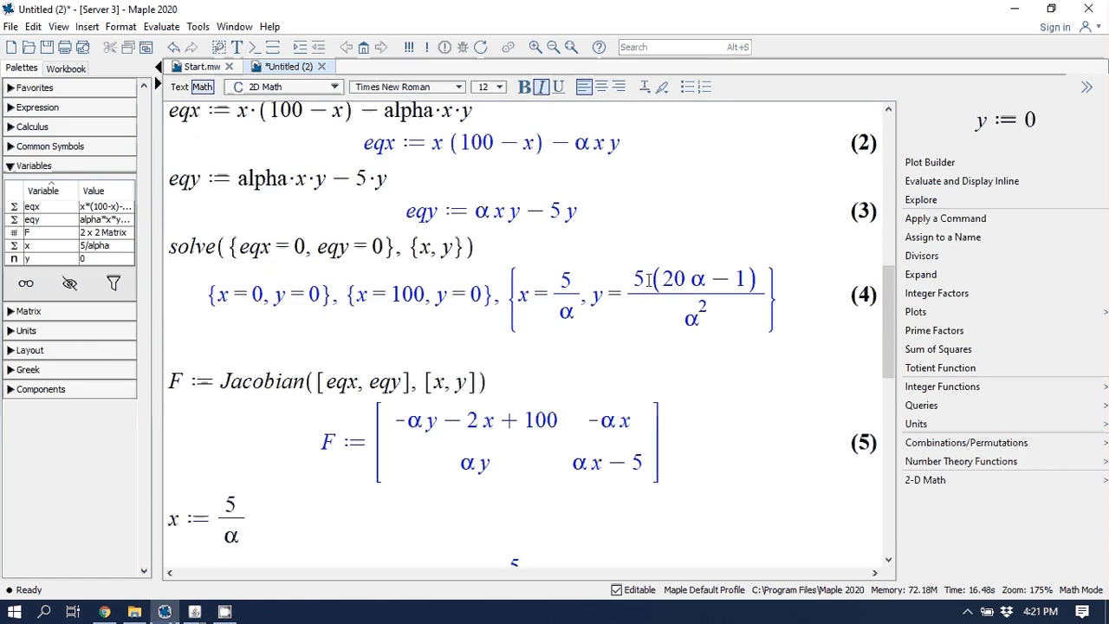
right_click(686, 303)
left_click(736, 339)
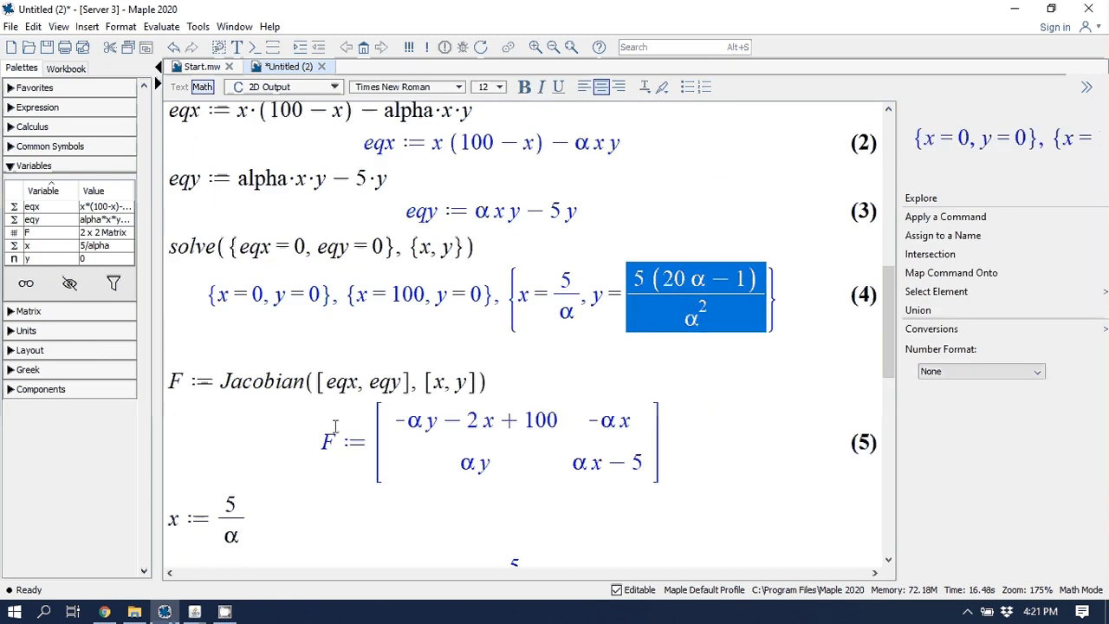
scroll(334, 424, "down", 5)
left_click_drag(221, 363, 249, 371)
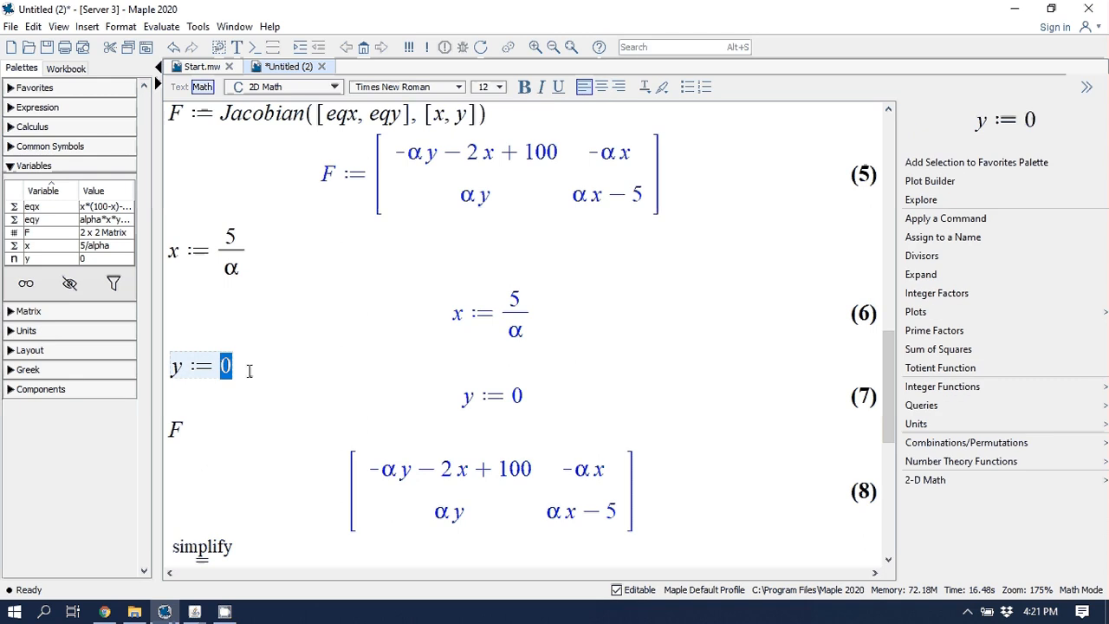
key("ctrl+v")
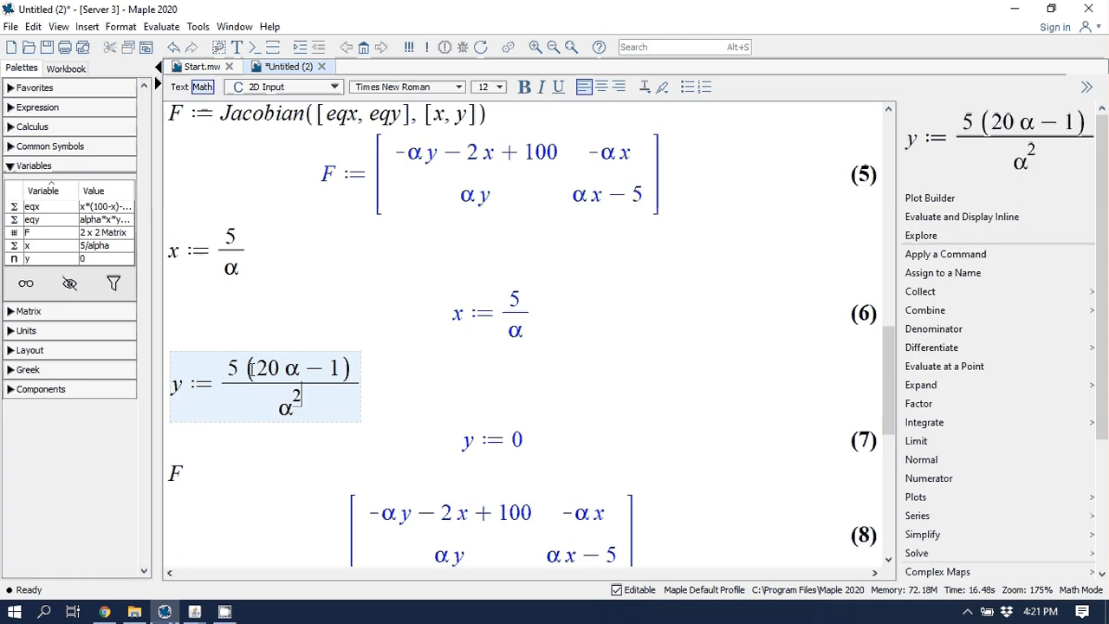
key("Return")
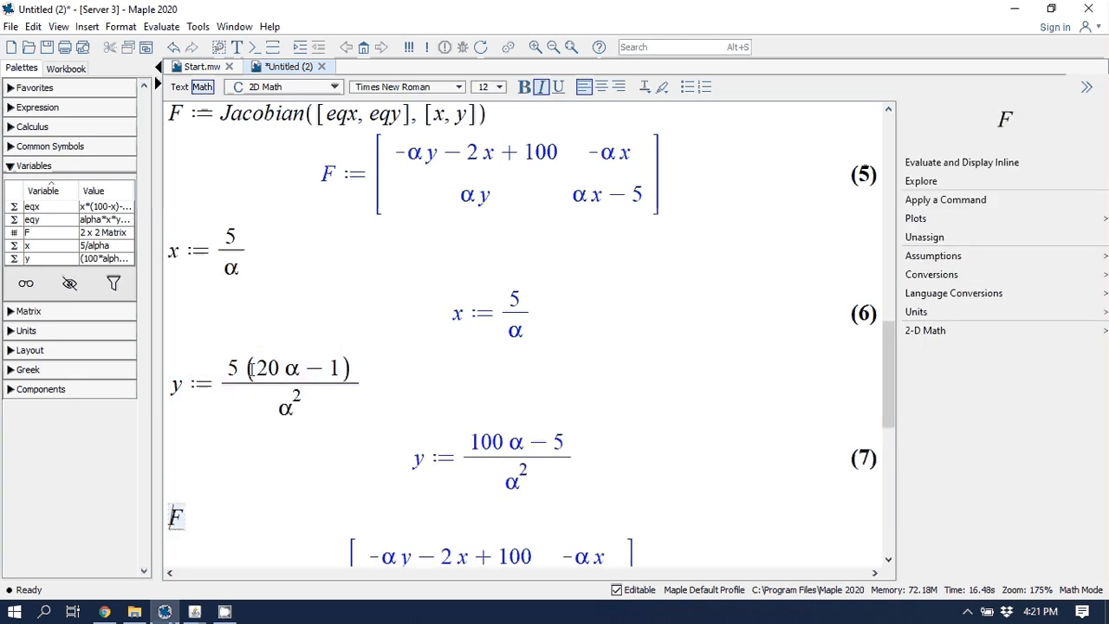
Re-evaluate F and delete the old simplified matrix and the x := 100, y := 0 and F blocks below it
key("Return")
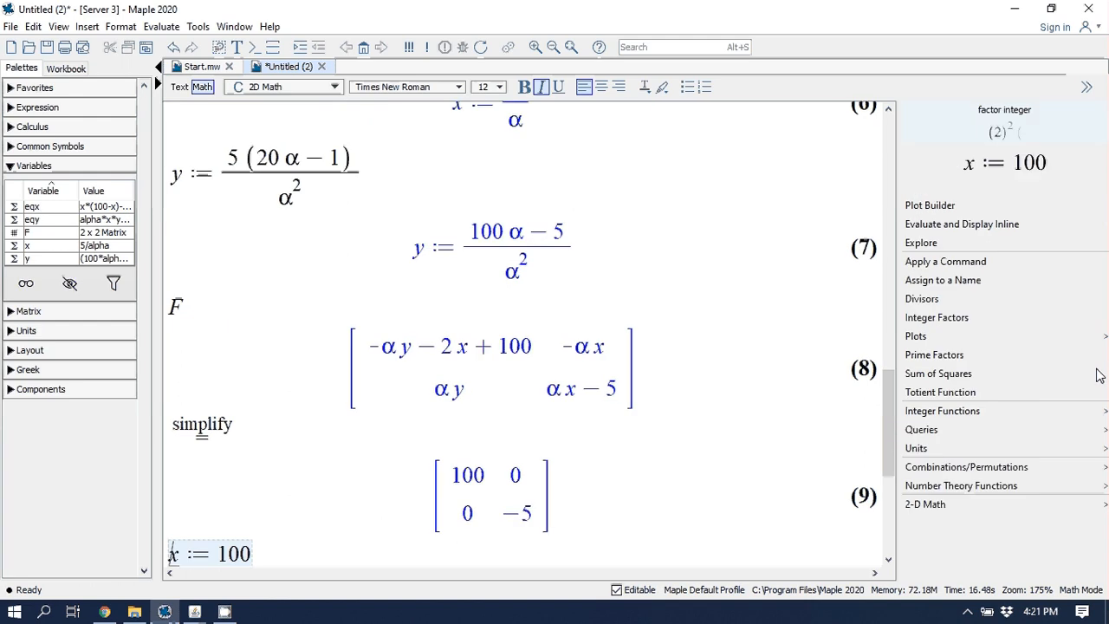
left_click_drag(166, 428, 341, 547)
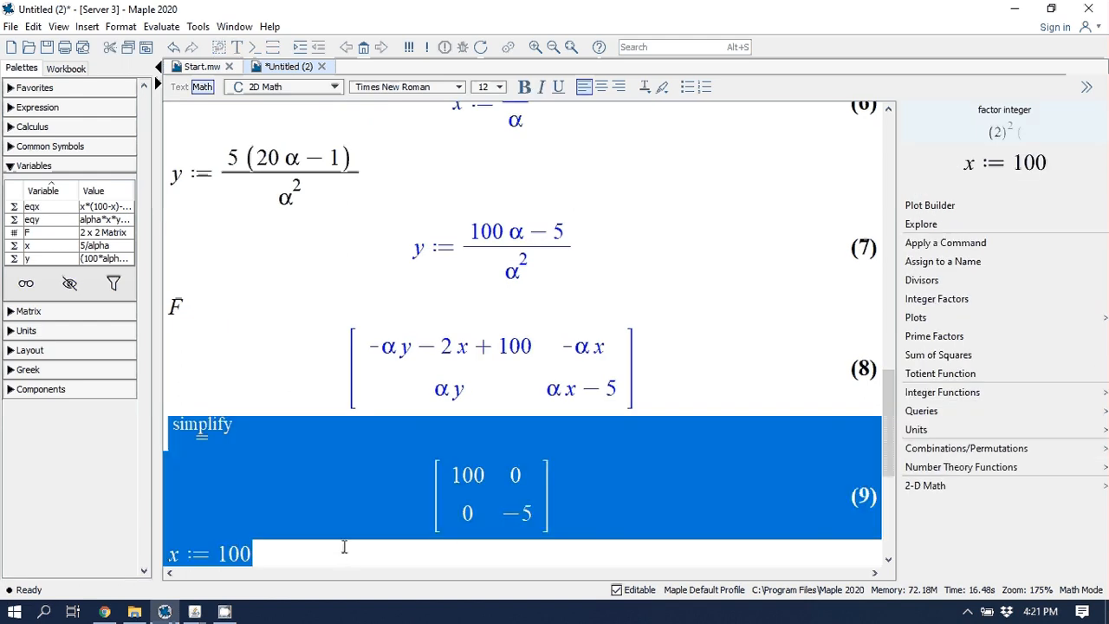
key("Delete")
left_click_drag(190, 463, 322, 564)
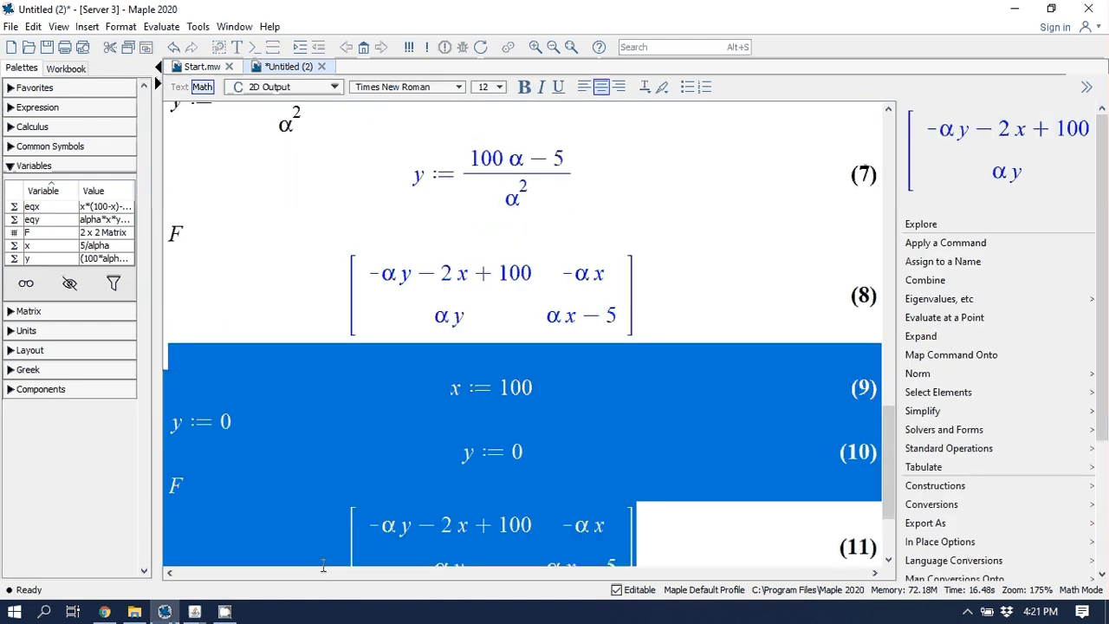
key("Delete")
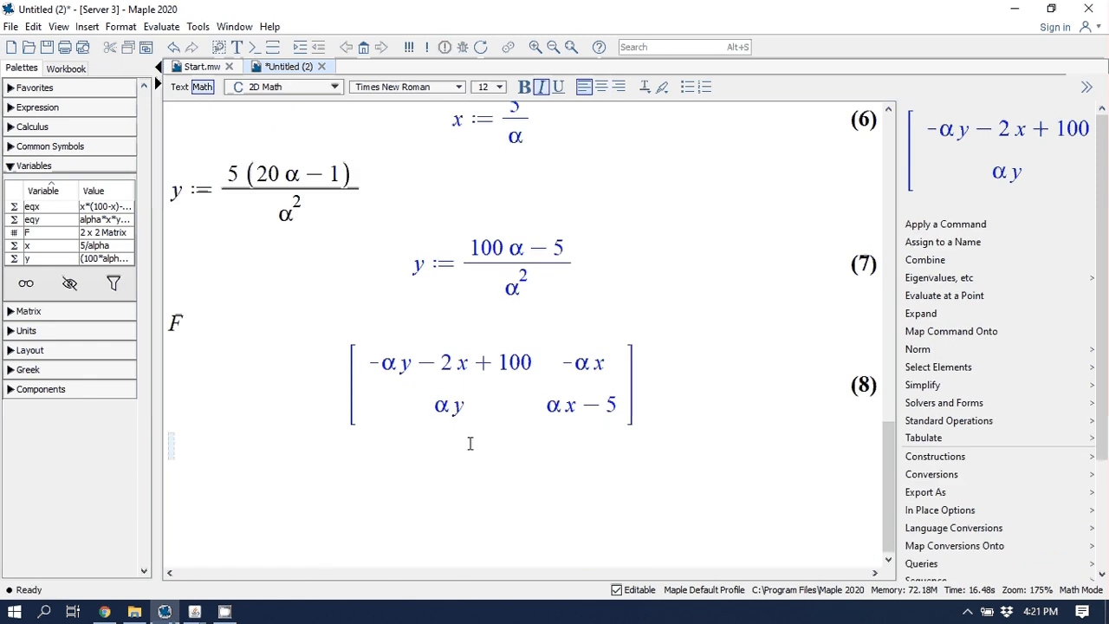
Simplify the F output matrix using the newly assigned x and y expressions in α
left_click(358, 384)
mouse_move(965, 428)
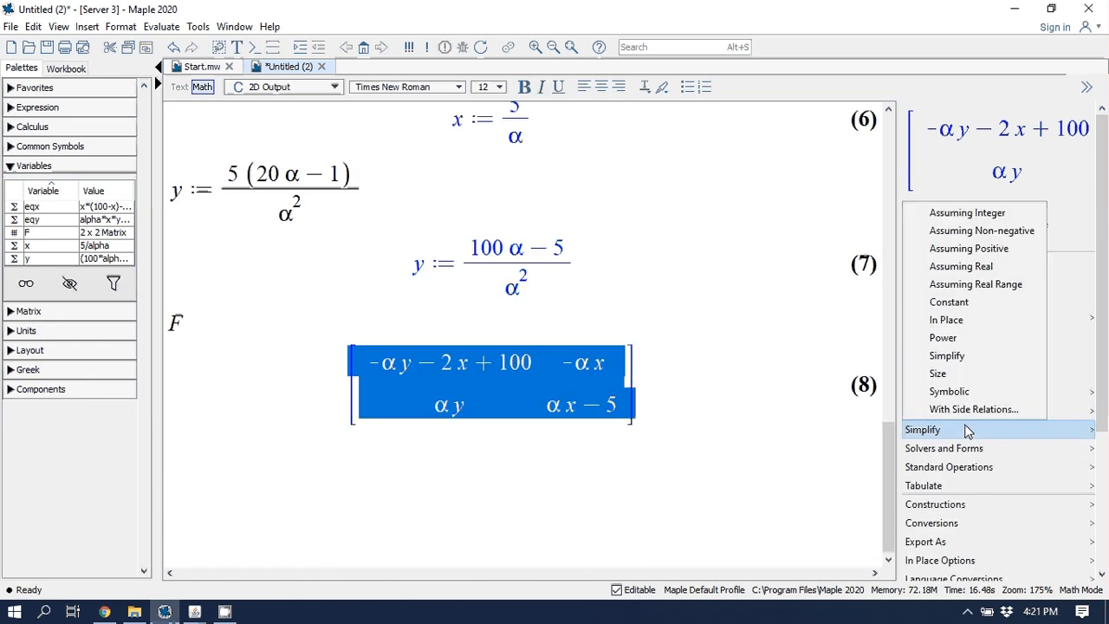
left_click(975, 366)
scroll(788, 485, "down", 2)
left_click(380, 537)
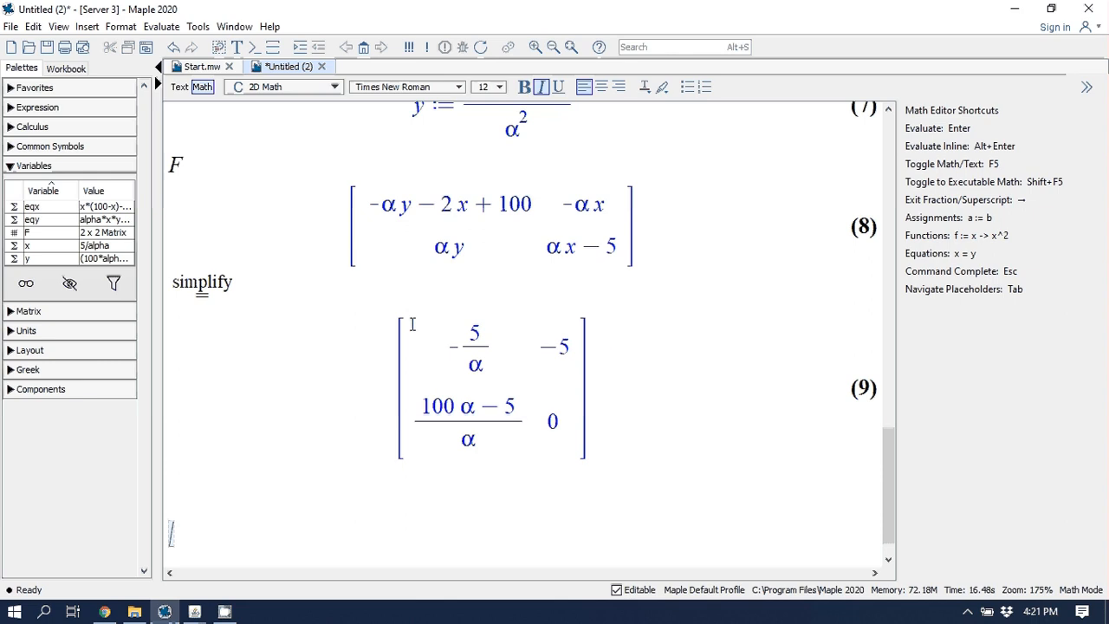
Check the diagonal entries of the simplified matrix and compute its determinant
left_click_drag(435, 344, 490, 357)
left_click_drag(539, 404, 559, 428)
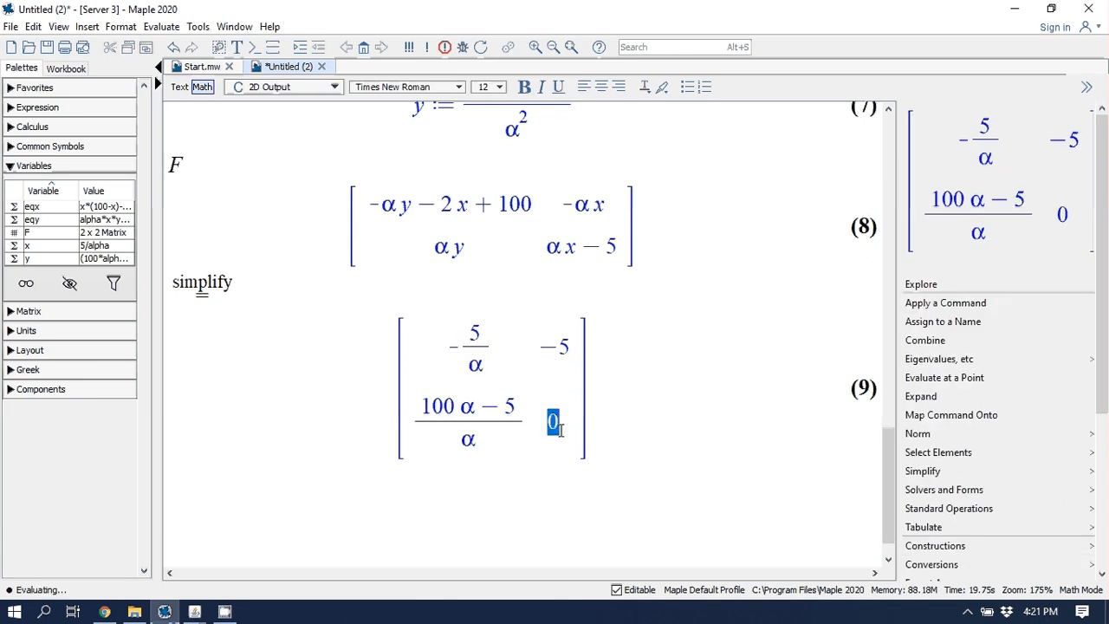
left_click_drag(443, 332, 509, 349)
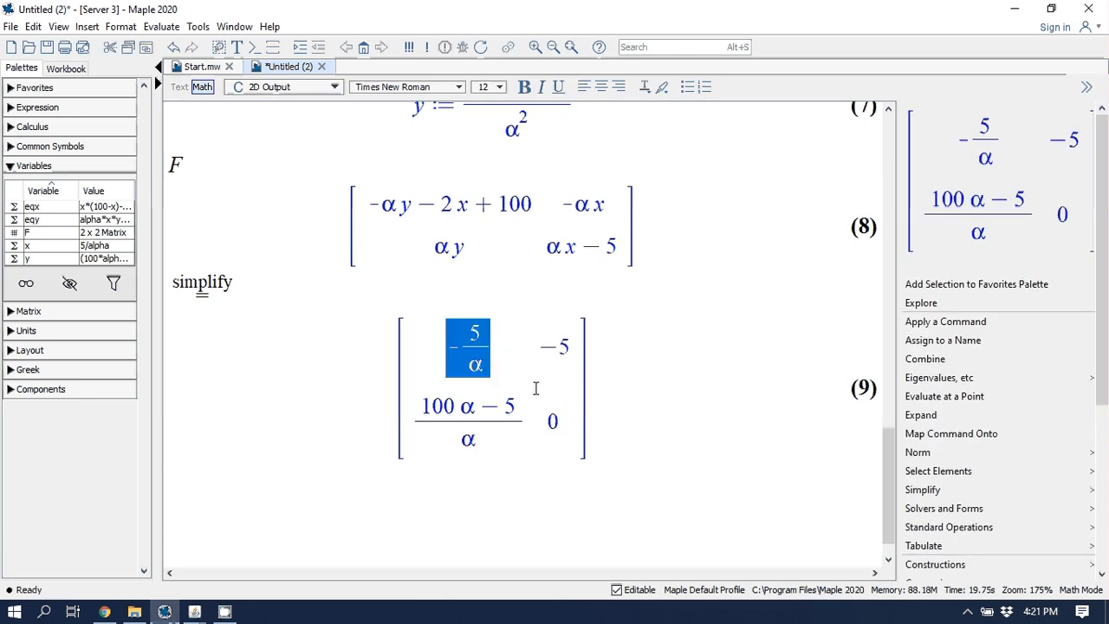
left_click(722, 442)
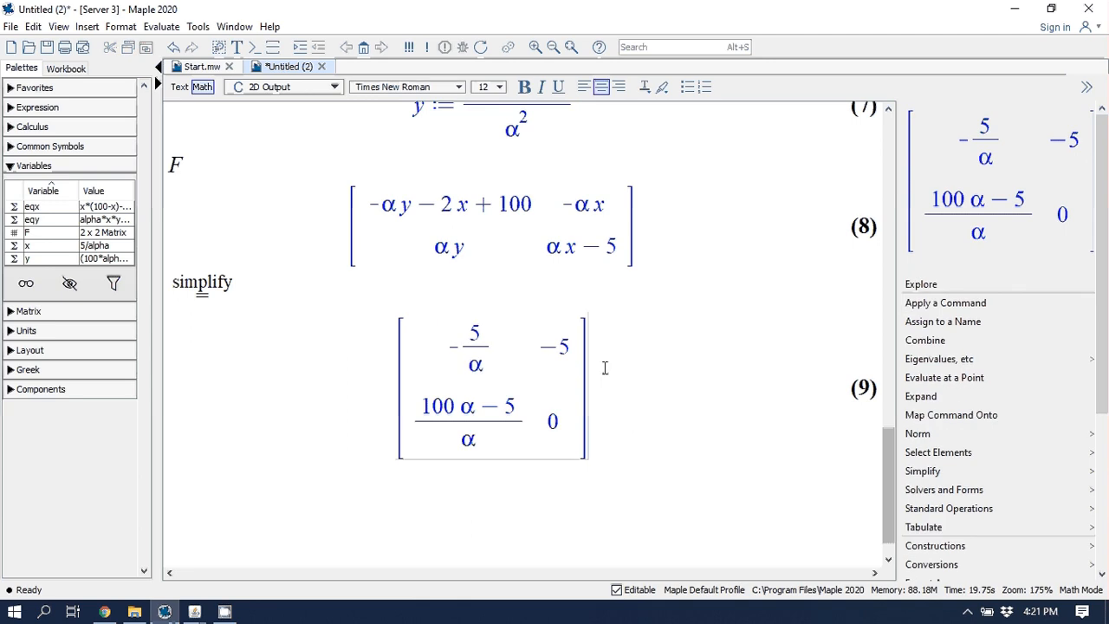
left_click_drag(328, 388, 627, 417)
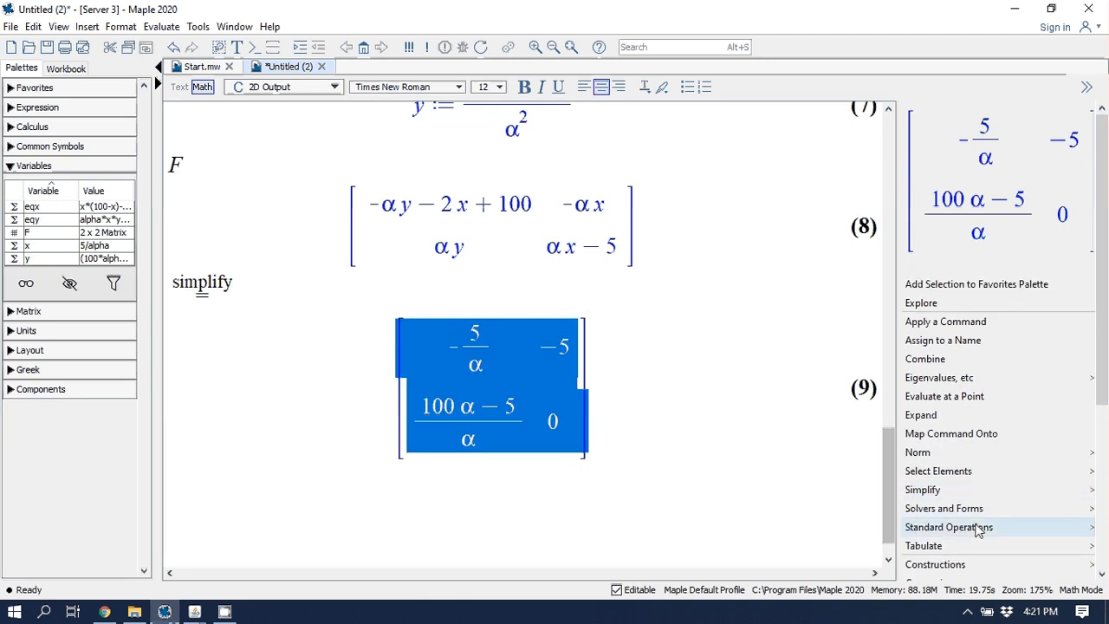
mouse_move(977, 527)
left_click(958, 435)
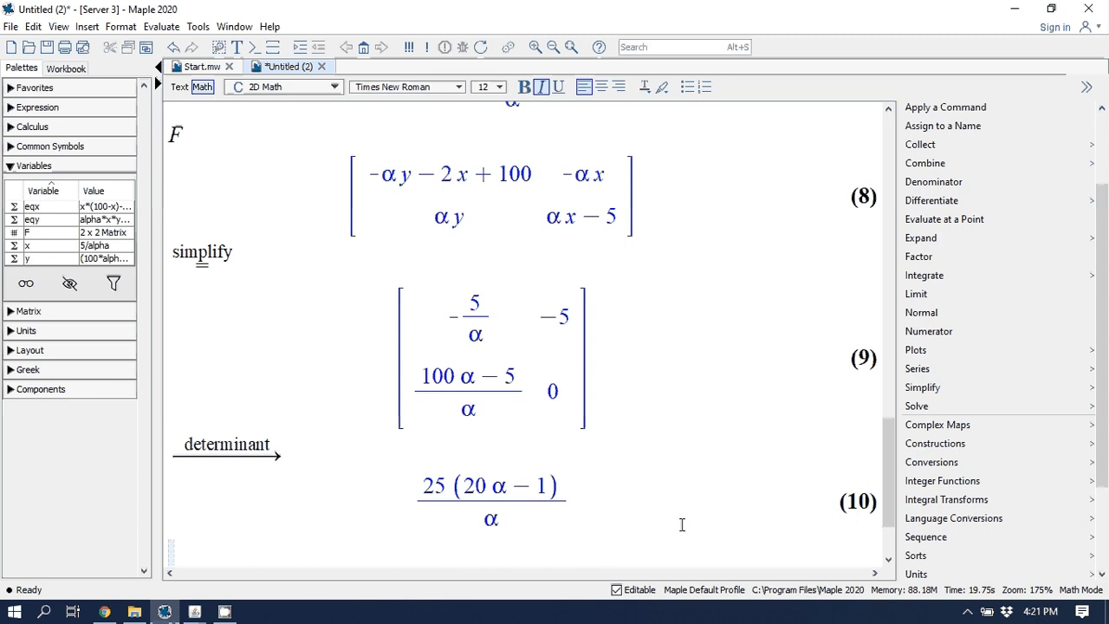
Enter and evaluate the fraction 1/20 below the determinant, followed by its decimal form 1./20
scroll(572, 551, "down", 2)
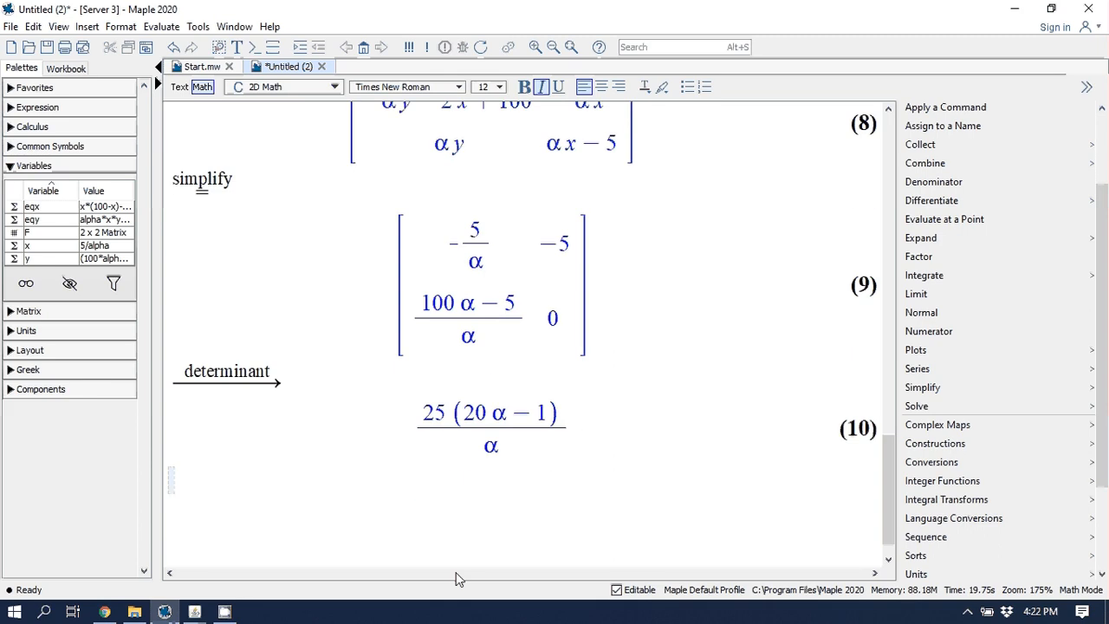
type("1/20")
key("Return")
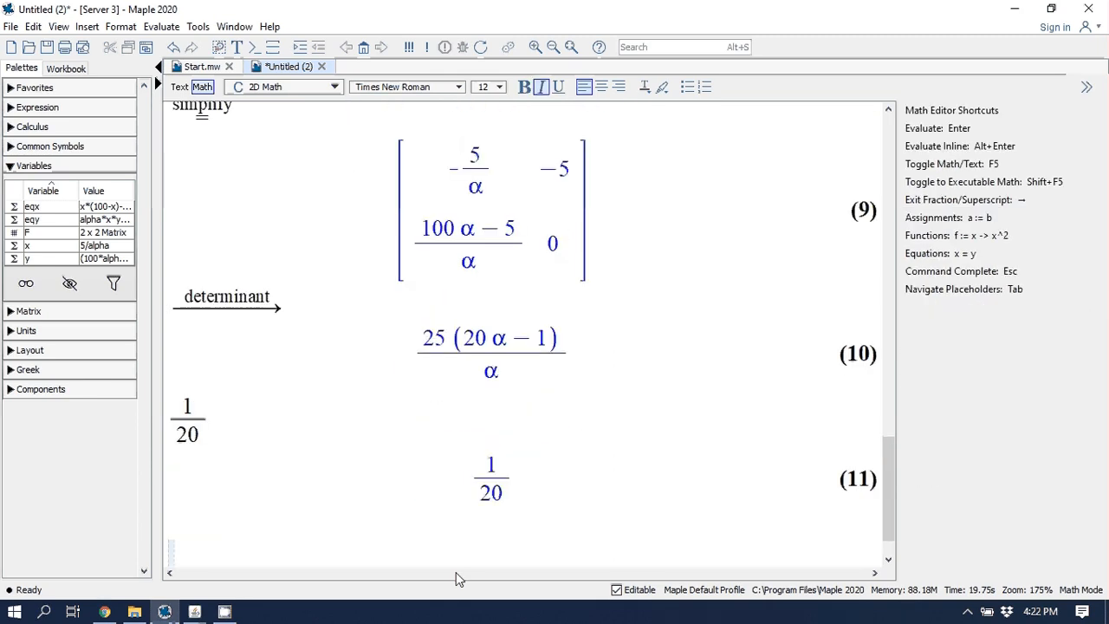
type("1/")
key("BackSpace")
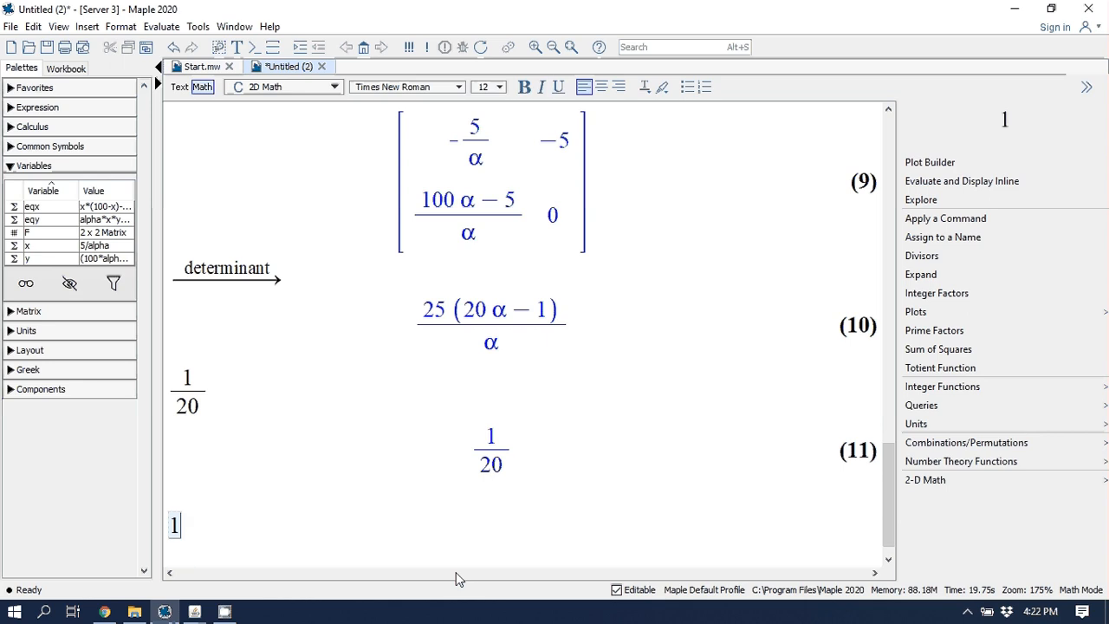
type("./20")
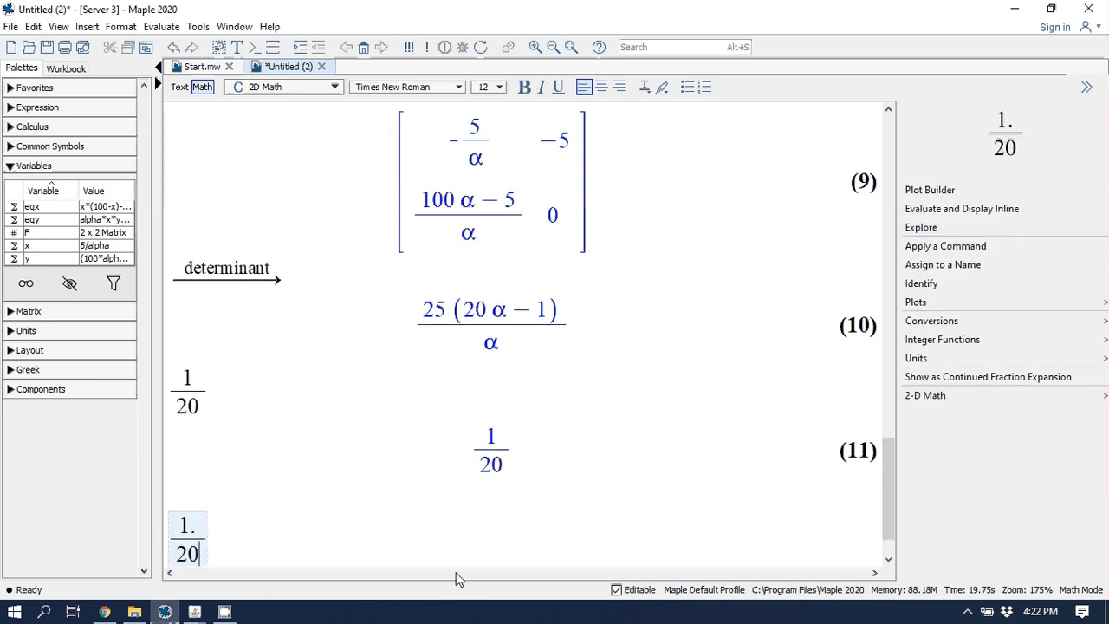
key("Return")
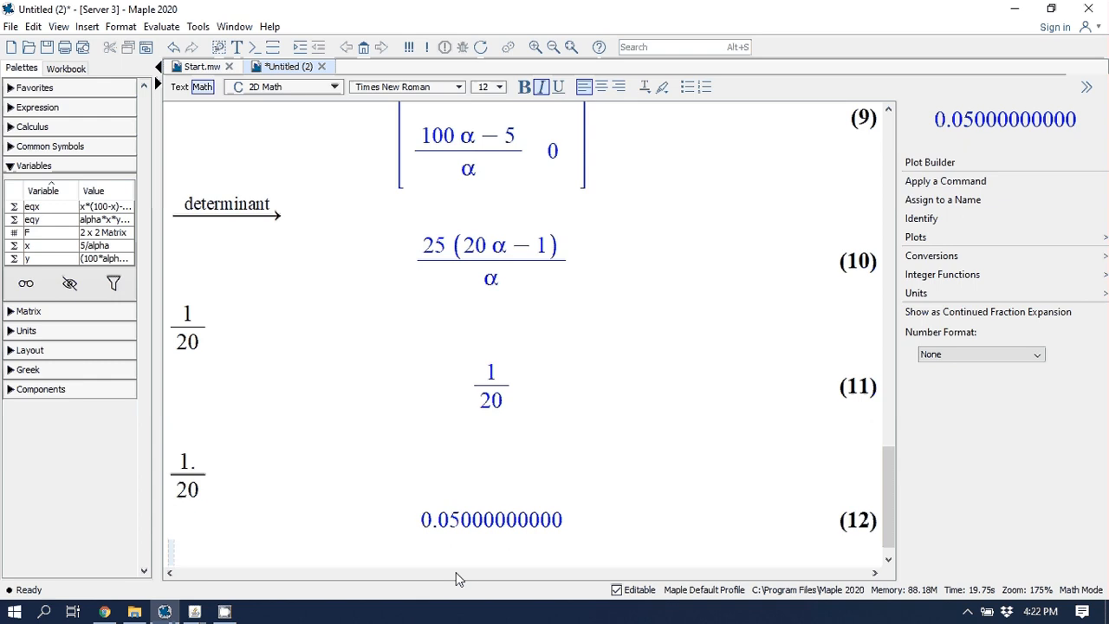
scroll(555, 544, "up", 2)
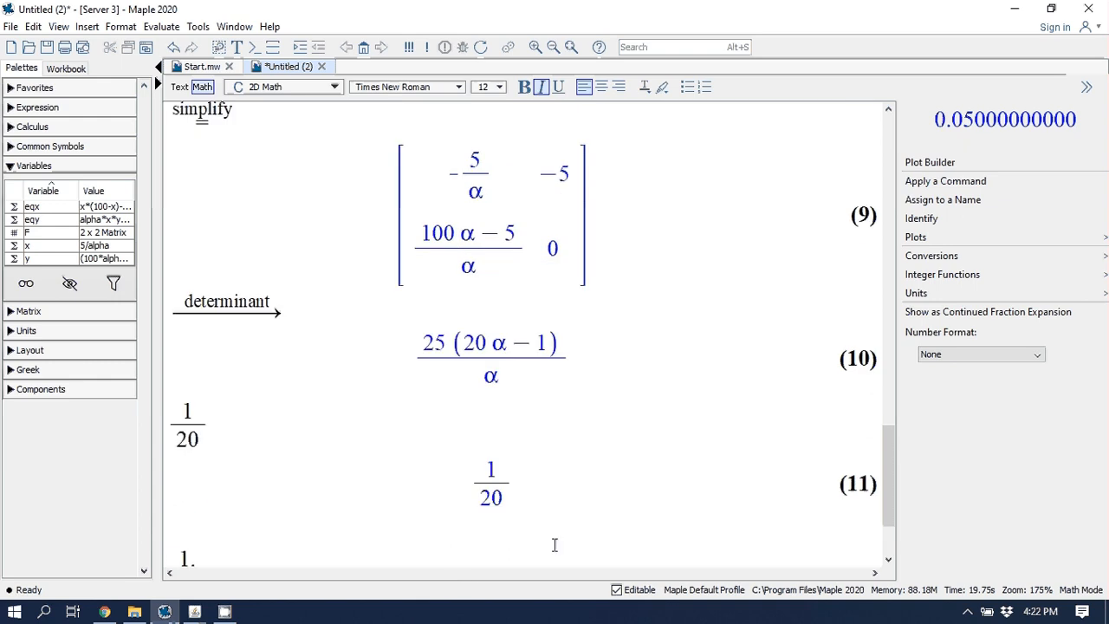
scroll(555, 544, "up", 3)
scroll(554, 544, "down", 2)
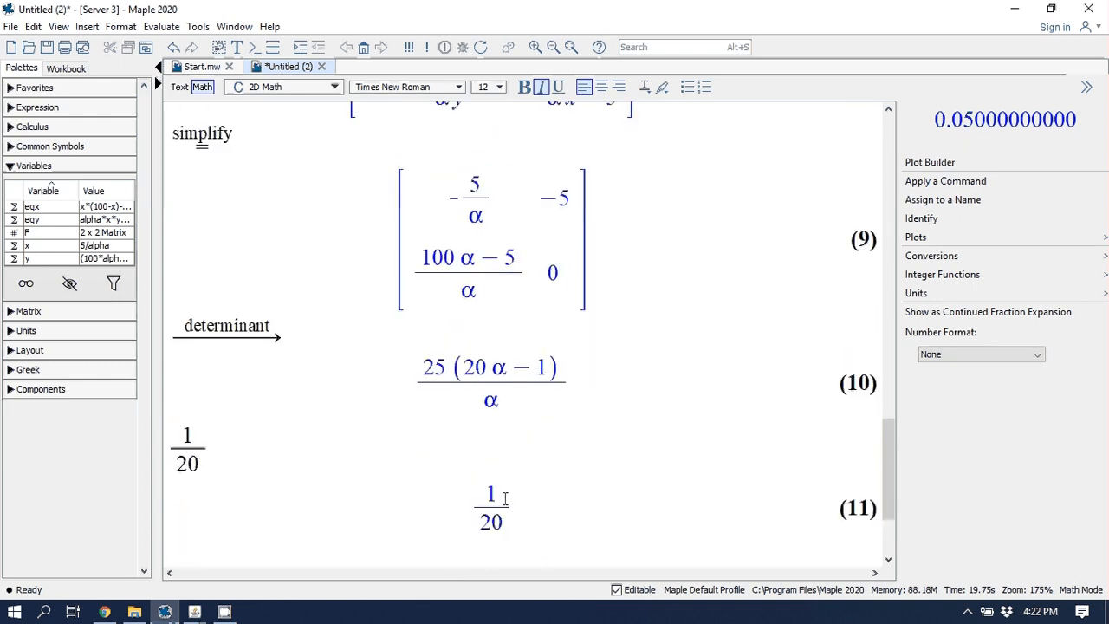
scroll(510, 523, "down", 3)
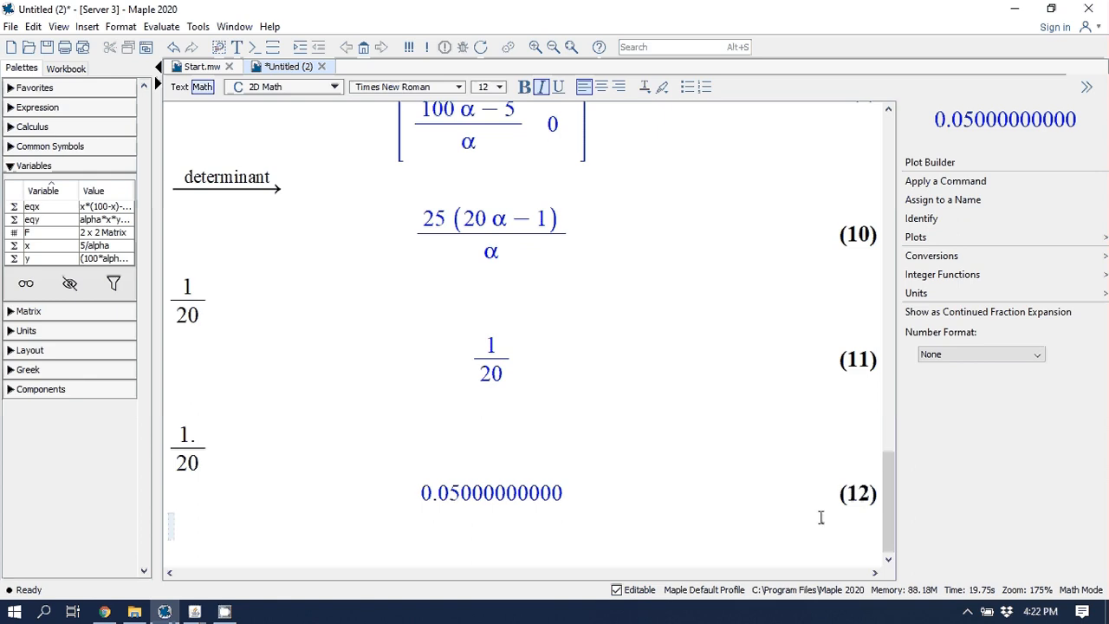
left_click_drag(889, 530, 927, 205)
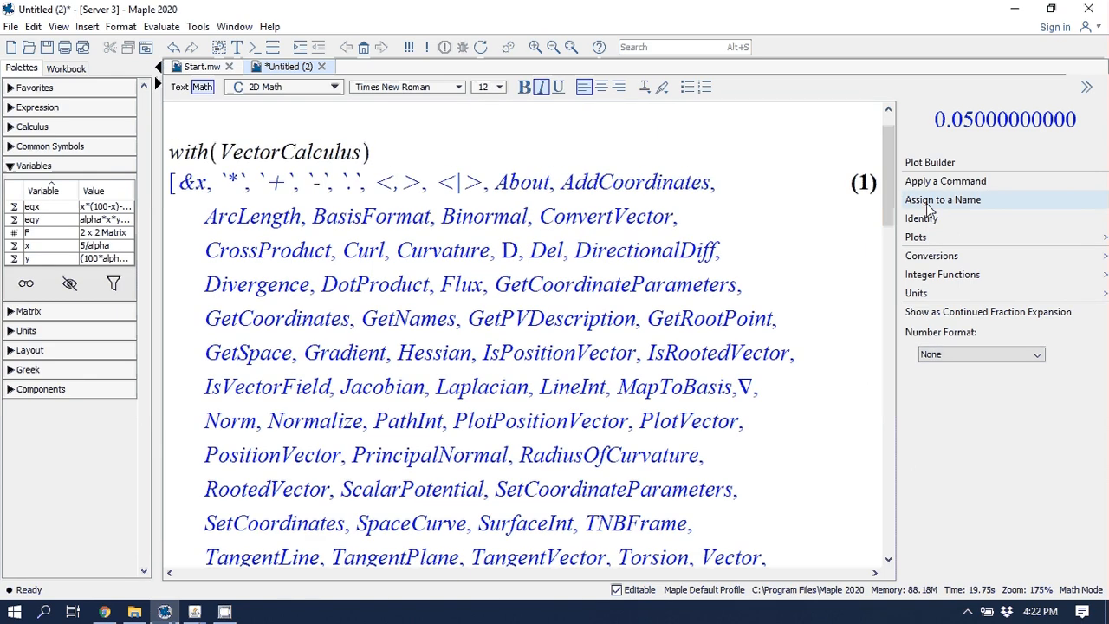
scroll(867, 428, "down", 13)
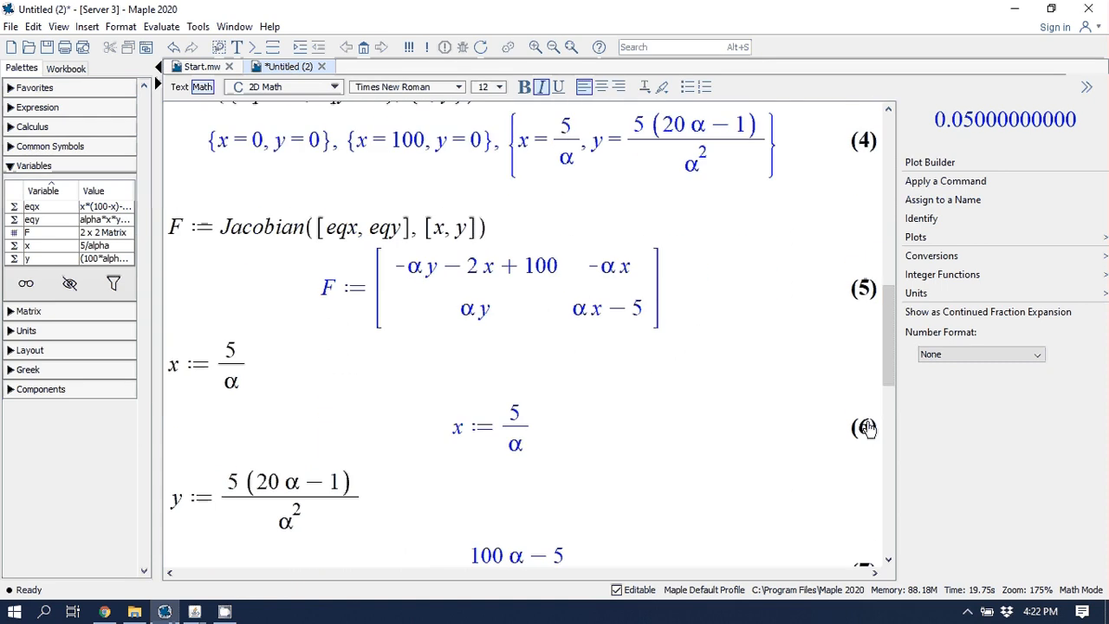
Review the Maple results down to the determinant and switch to the PPLANE Equation Window
scroll(867, 428, "down", 9)
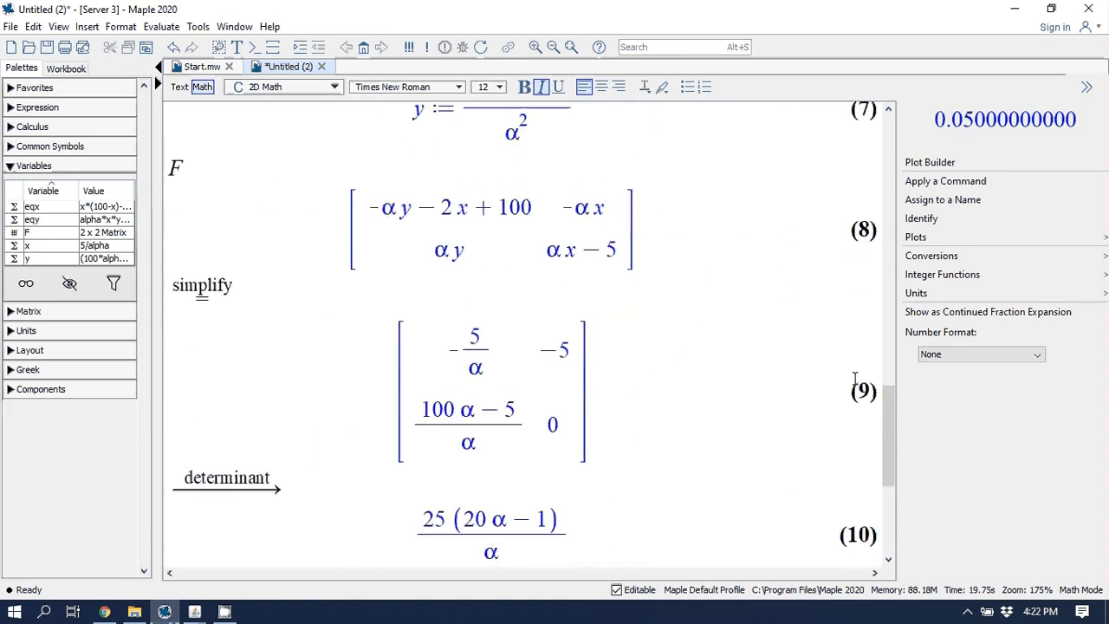
scroll(855, 378, "down", 2)
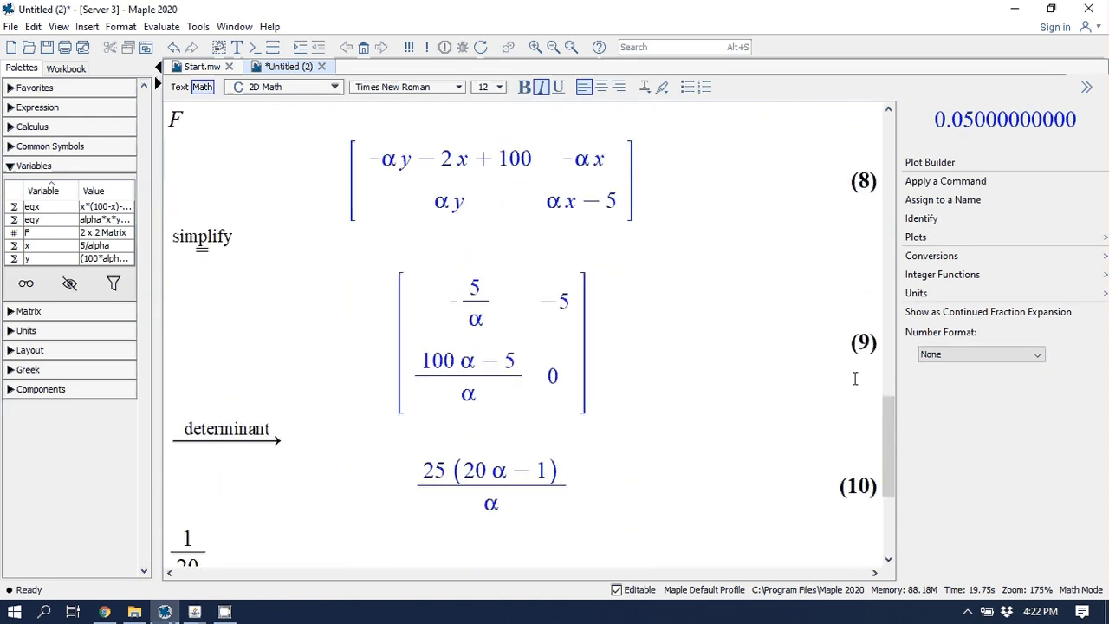
scroll(855, 378, "down", 8)
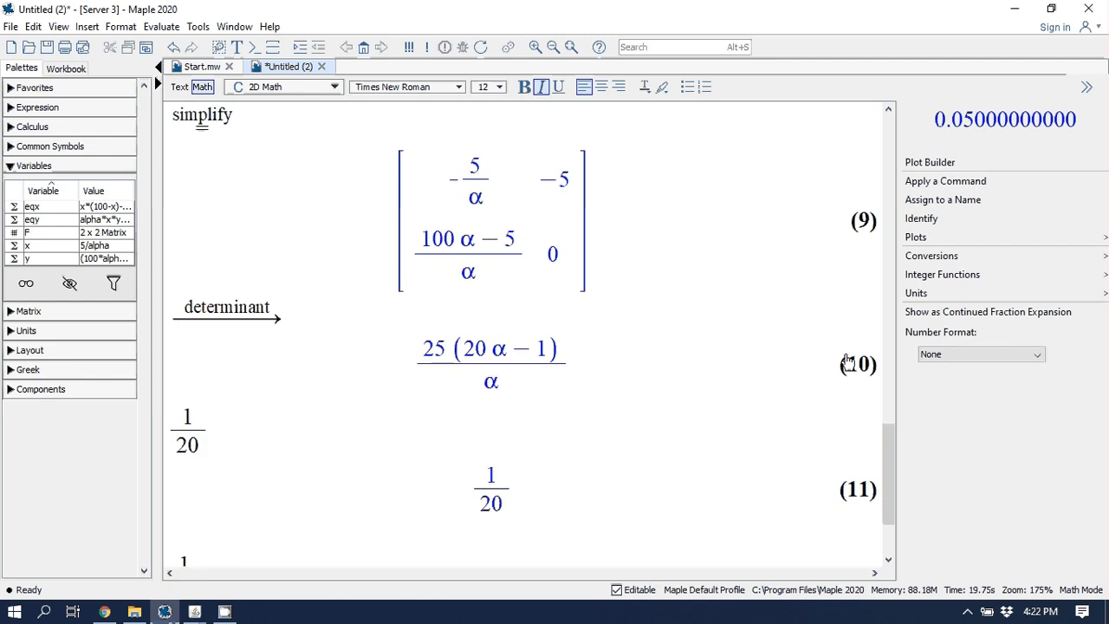
left_click(1014, 9)
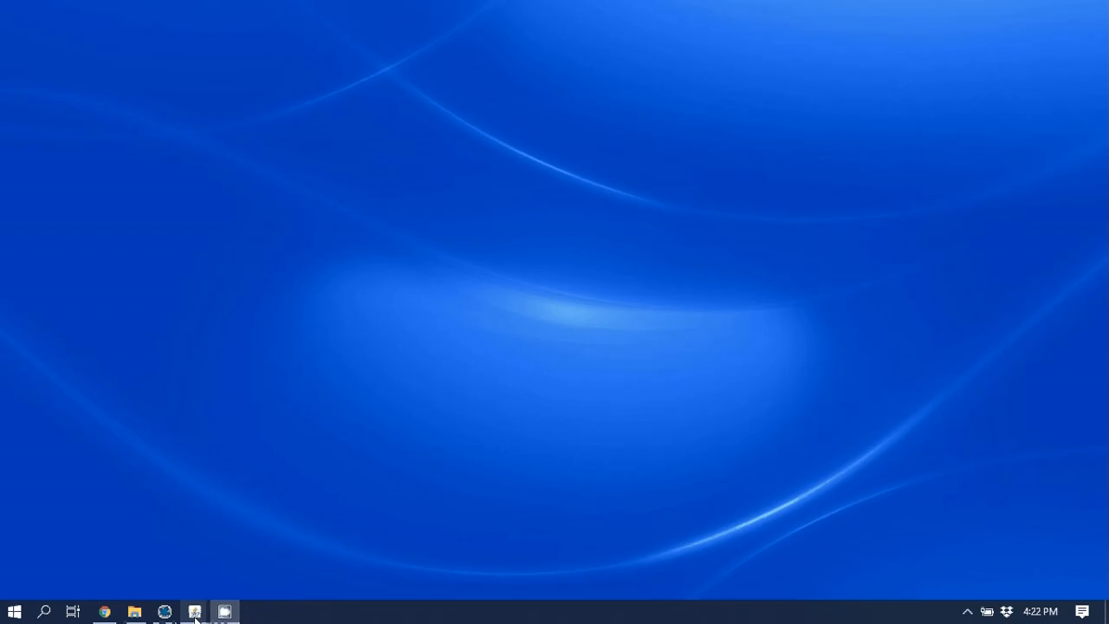
mouse_move(196, 615)
left_click(131, 542)
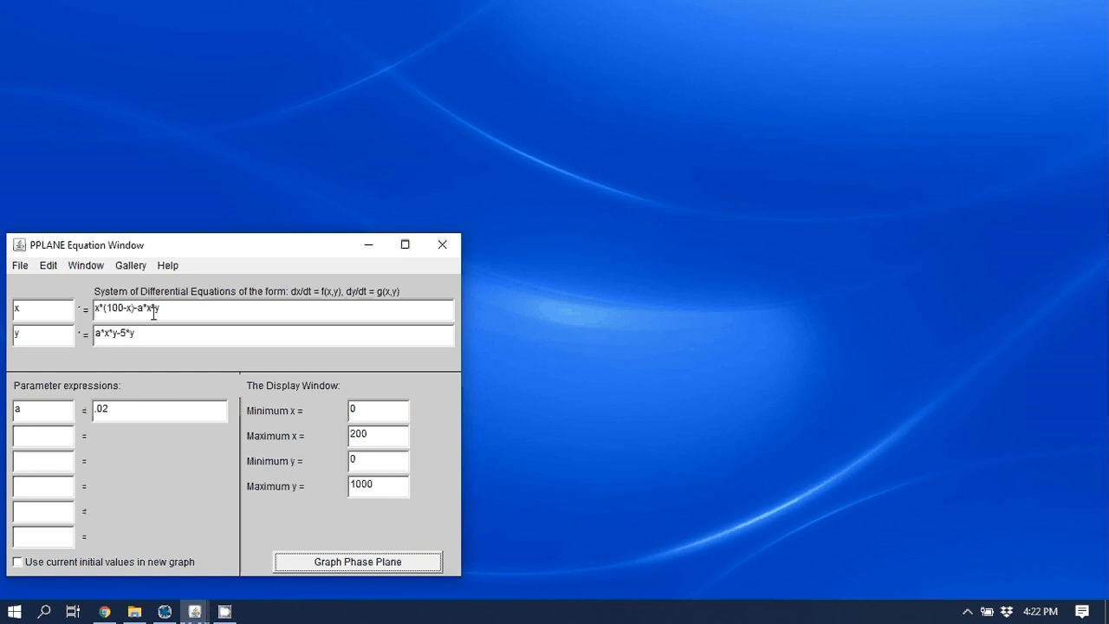
Set parameter a to 0.1 and graph the system's phase plane
left_click(169, 411)
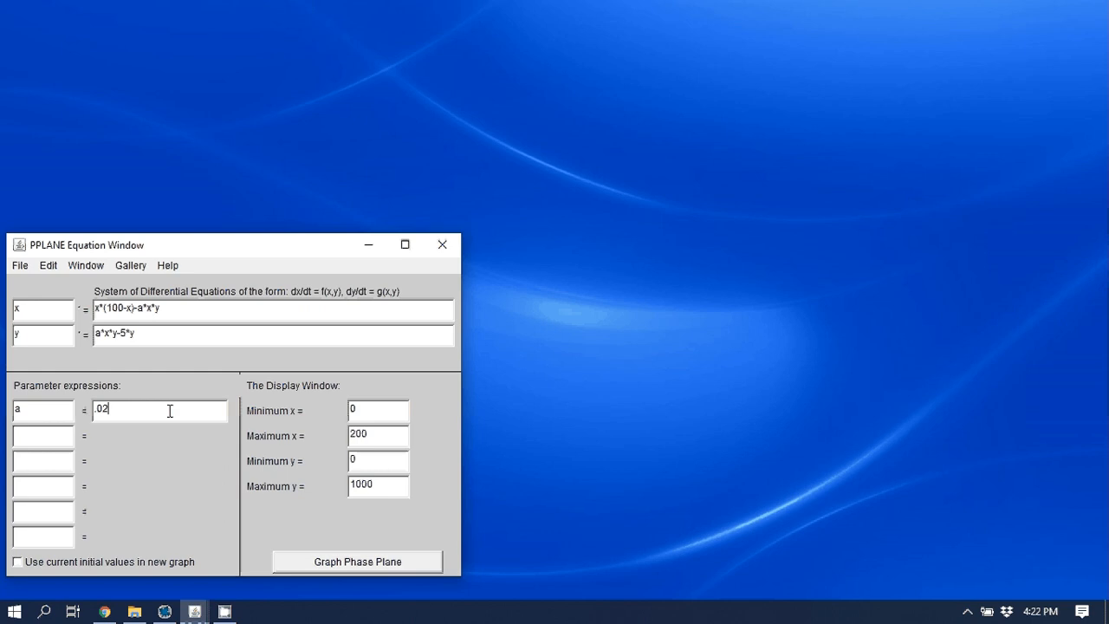
key("BackSpace")
key("BackSpace")
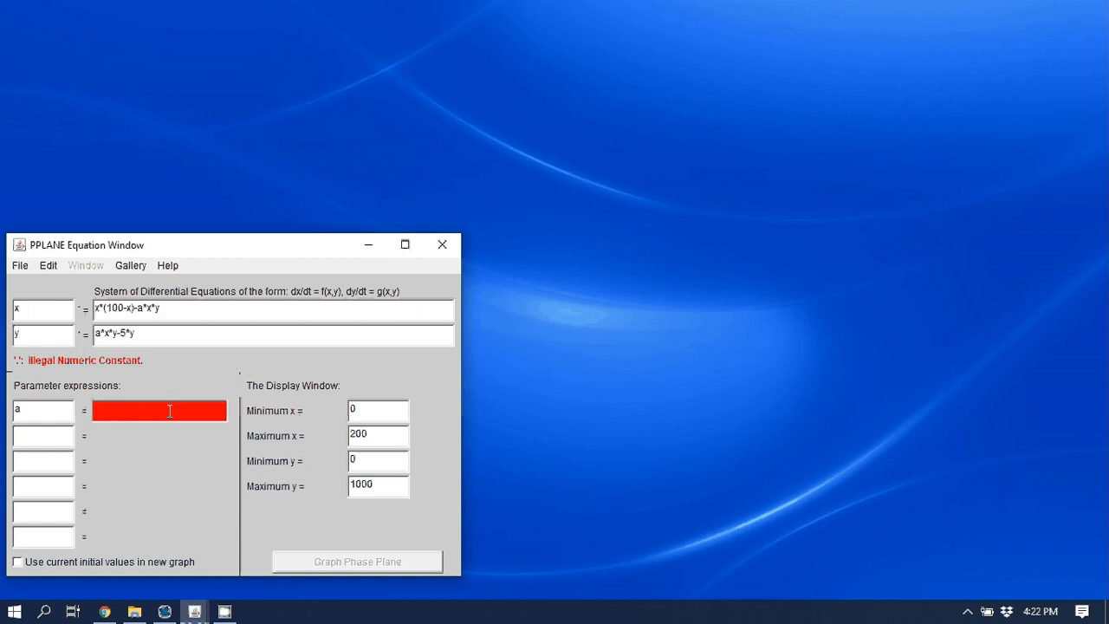
key("BackSpace")
type("0.1")
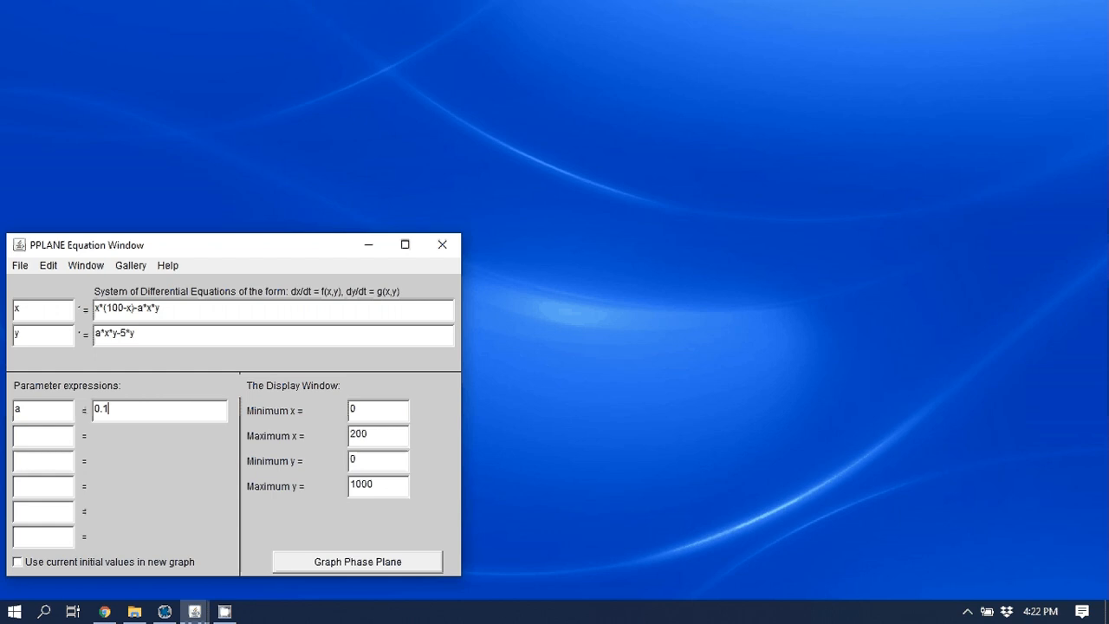
left_click(361, 565)
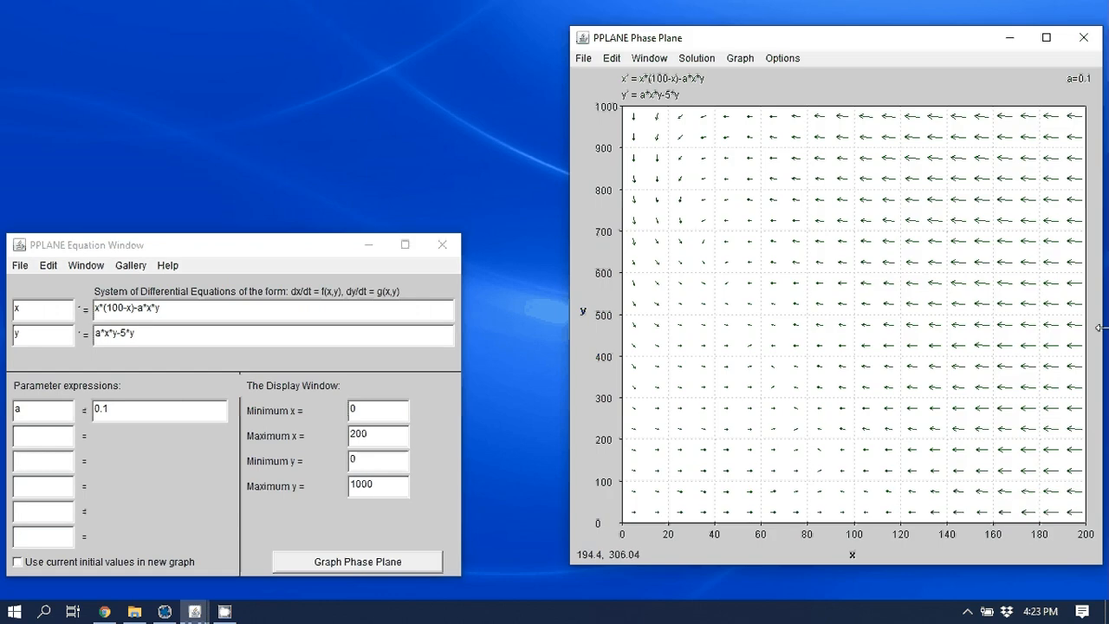
Plot solution curves from starting points spread over the phase plane for a = 0.1, including a few close to (50, 500)
left_click(986, 176)
left_click(754, 210)
left_click(714, 348)
left_click(656, 435)
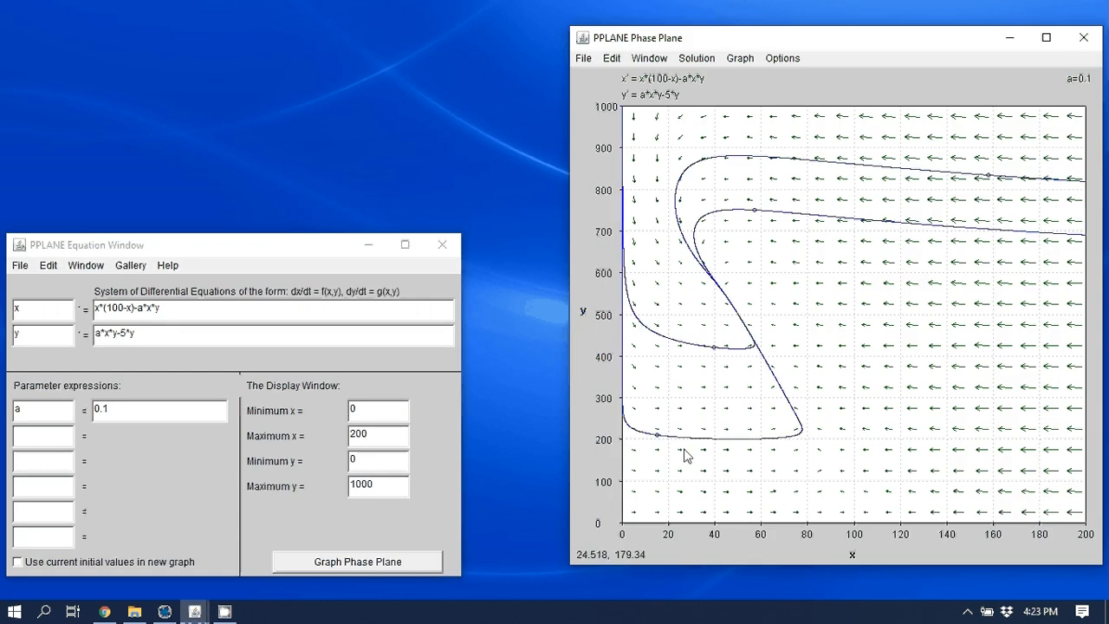
left_click(833, 466)
left_click(951, 469)
left_click(1006, 364)
left_click(1009, 314)
left_click(921, 264)
left_click(875, 257)
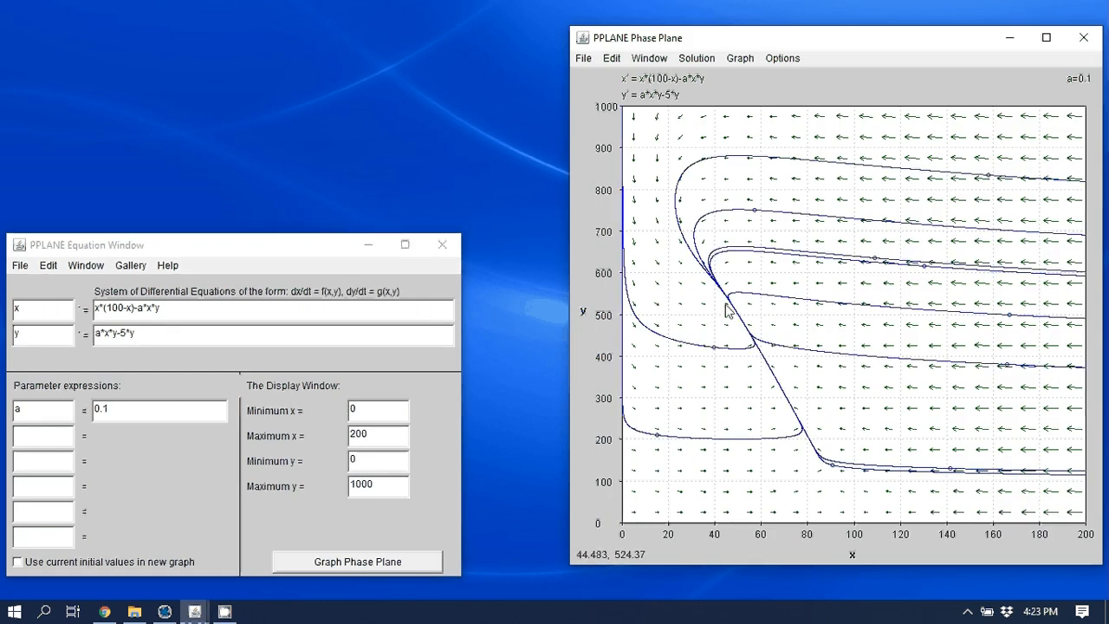
left_click(726, 303)
left_click(732, 306)
left_click(733, 309)
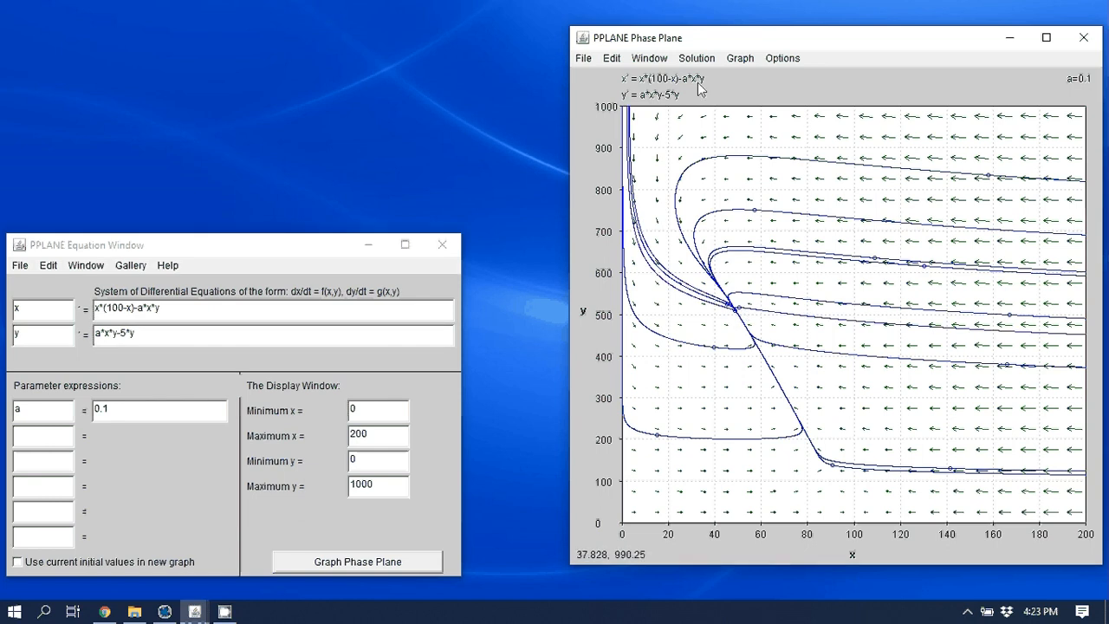
Find the equilibrium point where the solution curves converge and examine its type, Jacobian and eigenvalues in the PPLANE messages
left_click(696, 58)
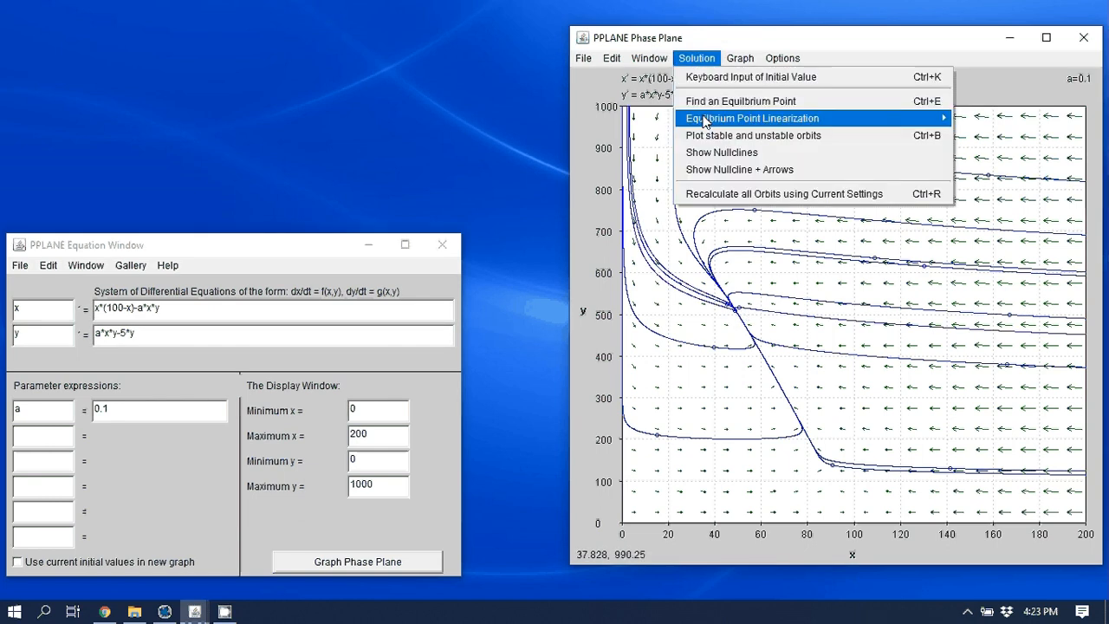
left_click(702, 99)
left_click(793, 367)
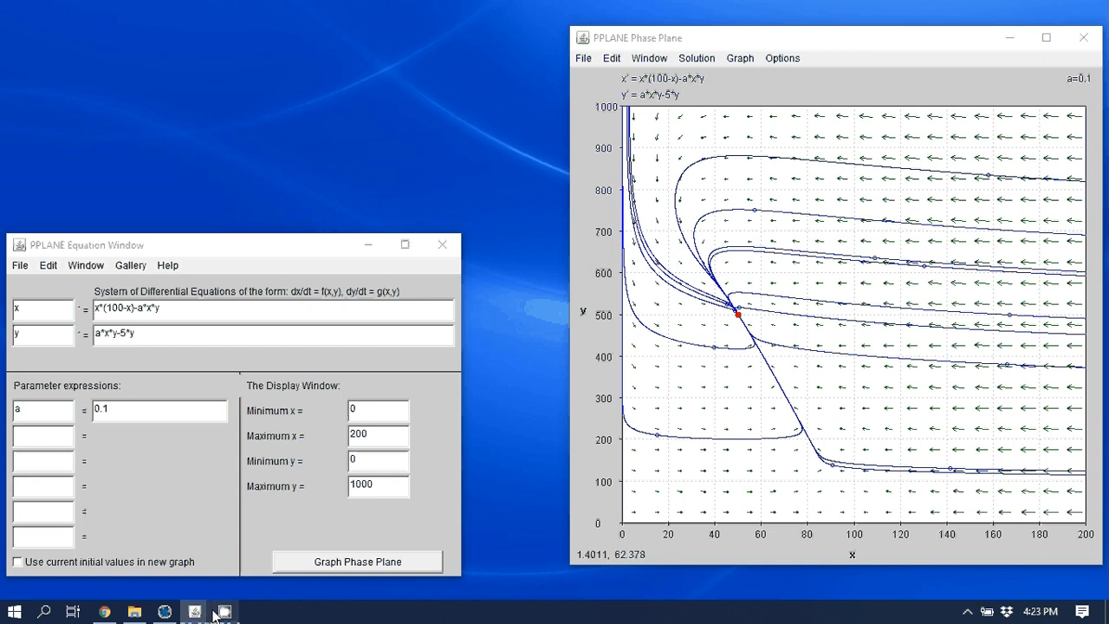
mouse_move(194, 613)
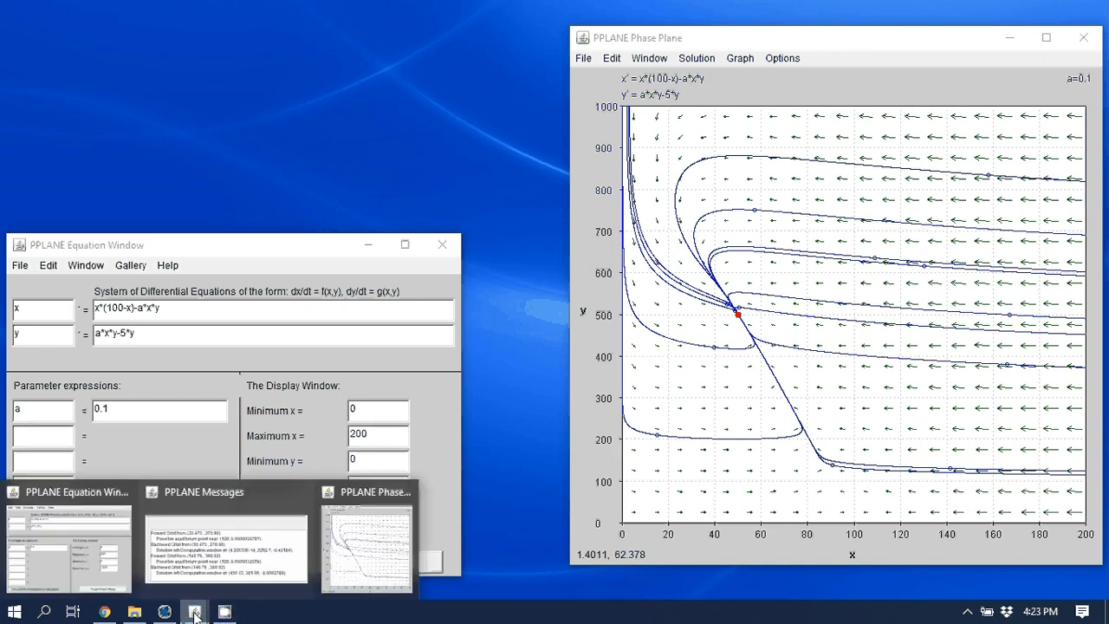
left_click(196, 555)
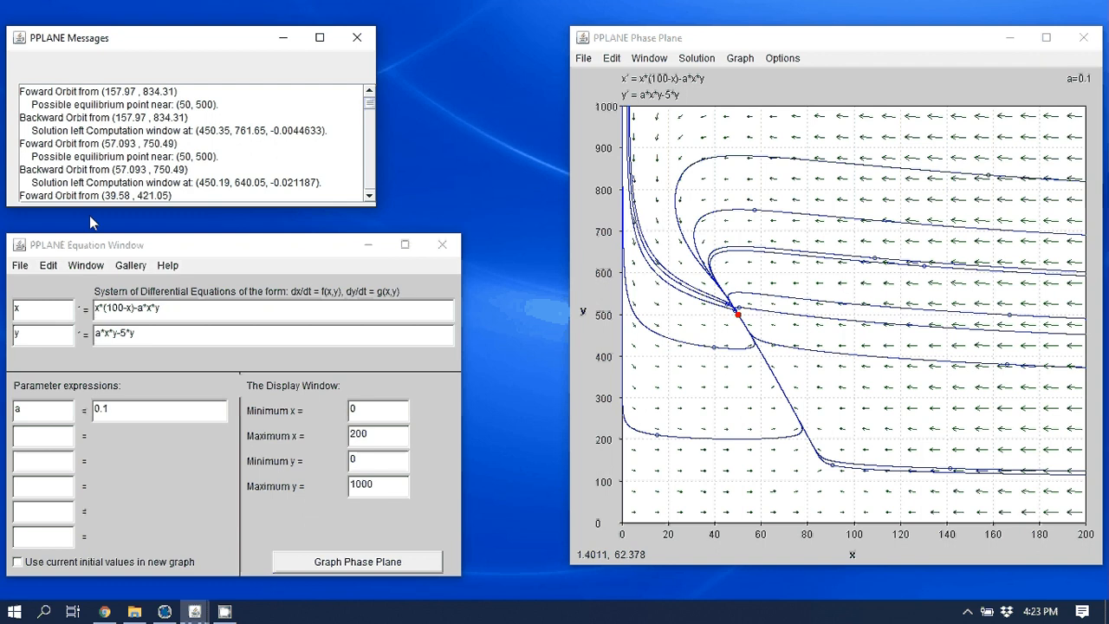
left_click_drag(370, 108, 374, 198)
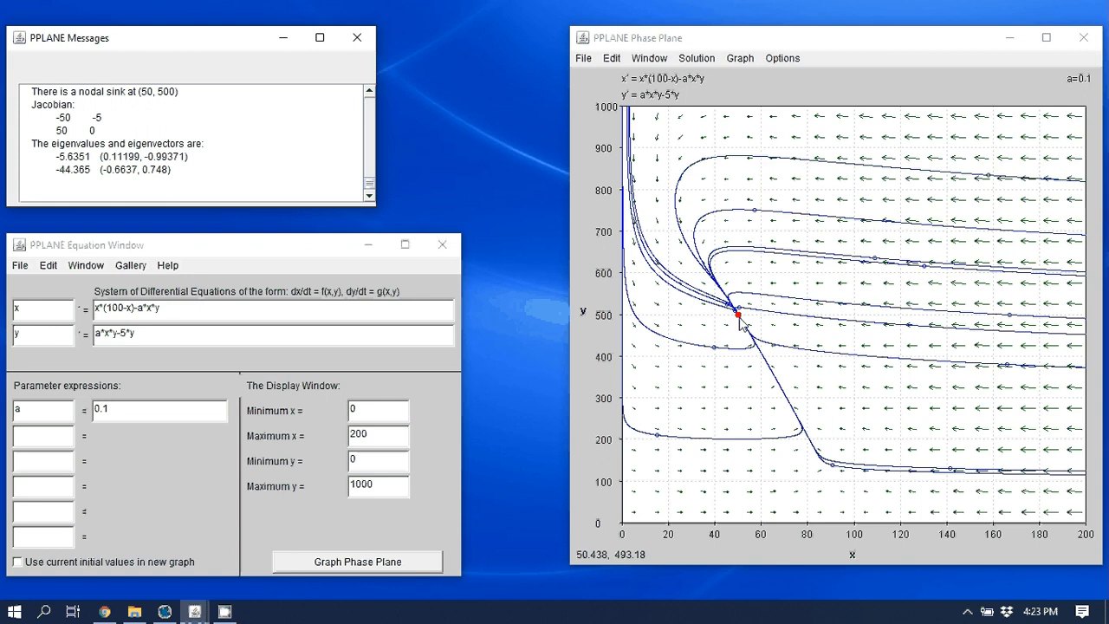
Set parameter a to 0.04 and regraph the phase plane
left_click(296, 250)
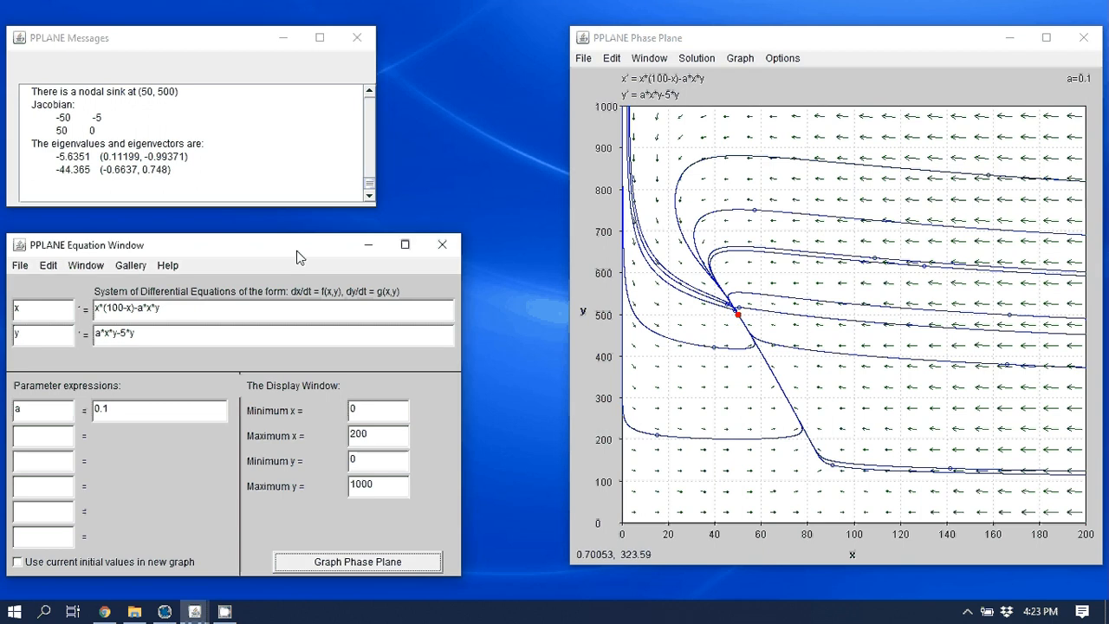
left_click(126, 414)
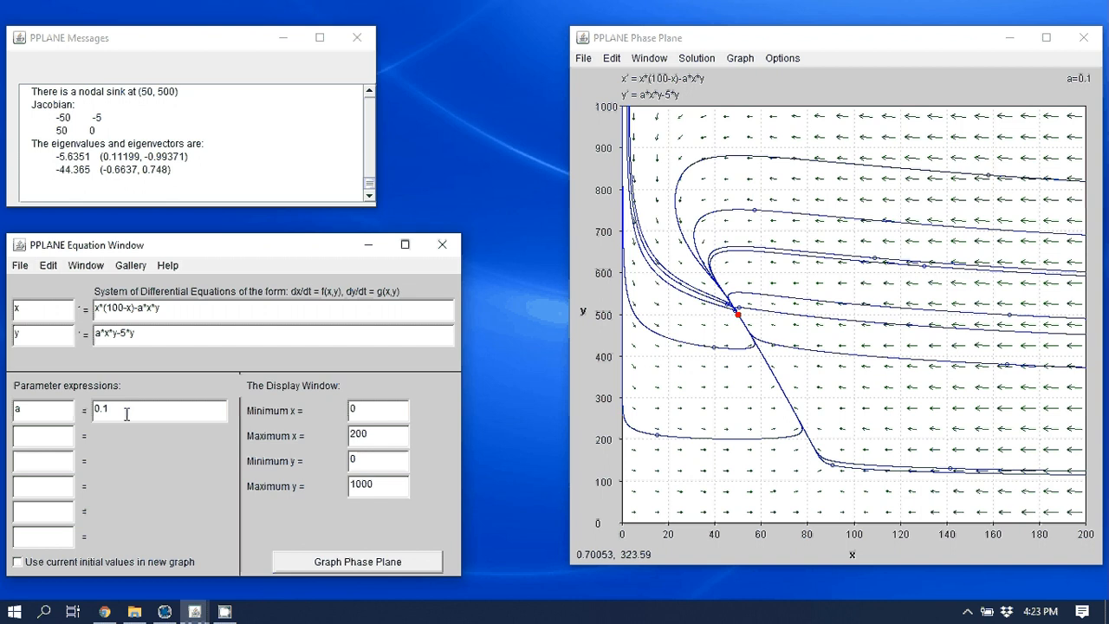
key("BackSpace")
key("BackSpace")
key("BackSpace")
type("0.")
type("04")
left_click(331, 563)
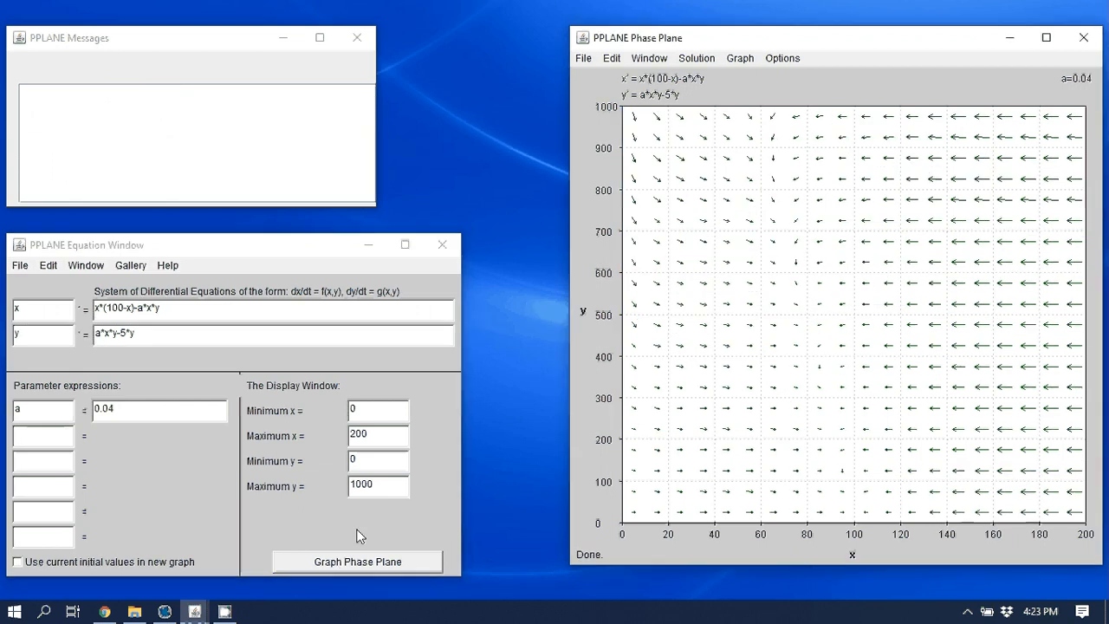
Plot solution curves for a = 0.04 from starting points across the phase plane, including several with low y values
left_click(810, 259)
left_click(735, 282)
left_click(699, 214)
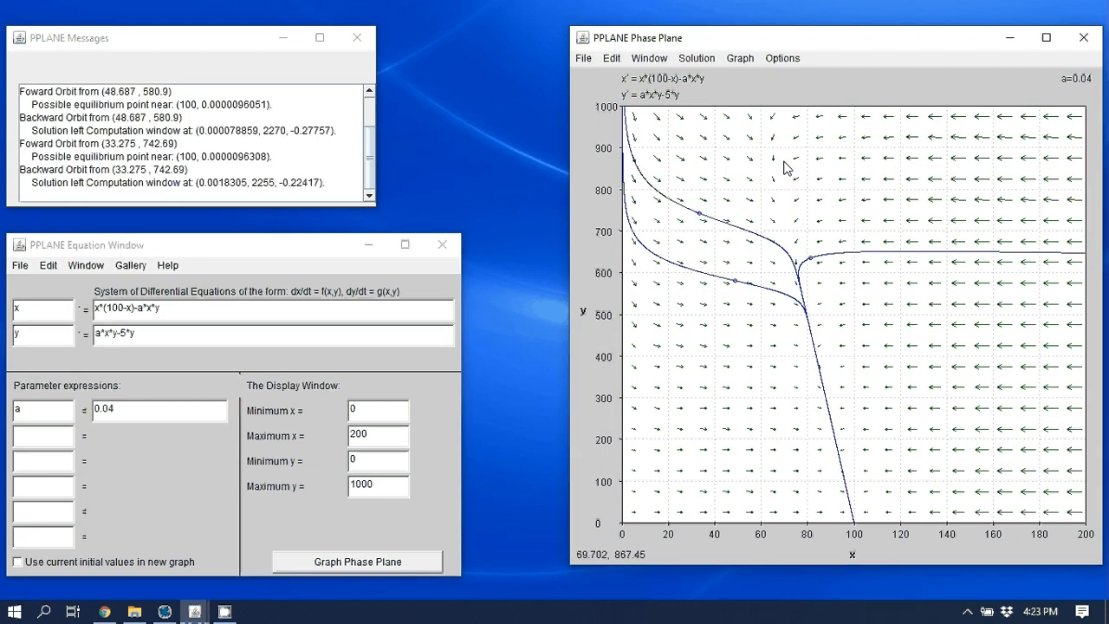
left_click(784, 162)
left_click(907, 170)
left_click(981, 237)
left_click(965, 327)
left_click(751, 310)
left_click(694, 308)
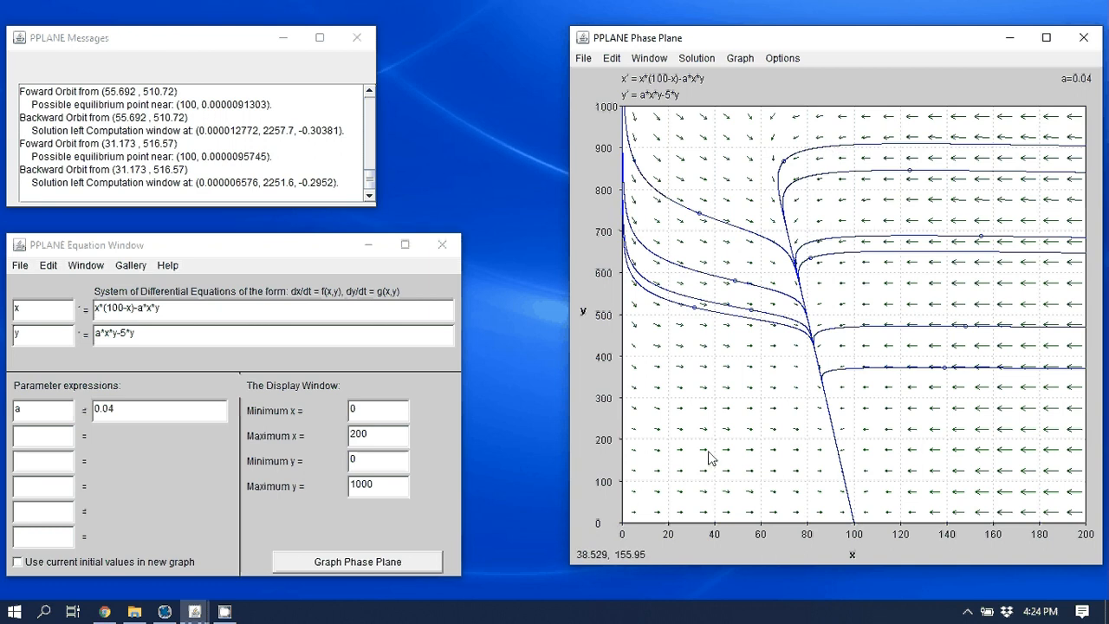
left_click(671, 425)
left_click(627, 482)
left_click(647, 505)
left_click(741, 515)
left_click(789, 514)
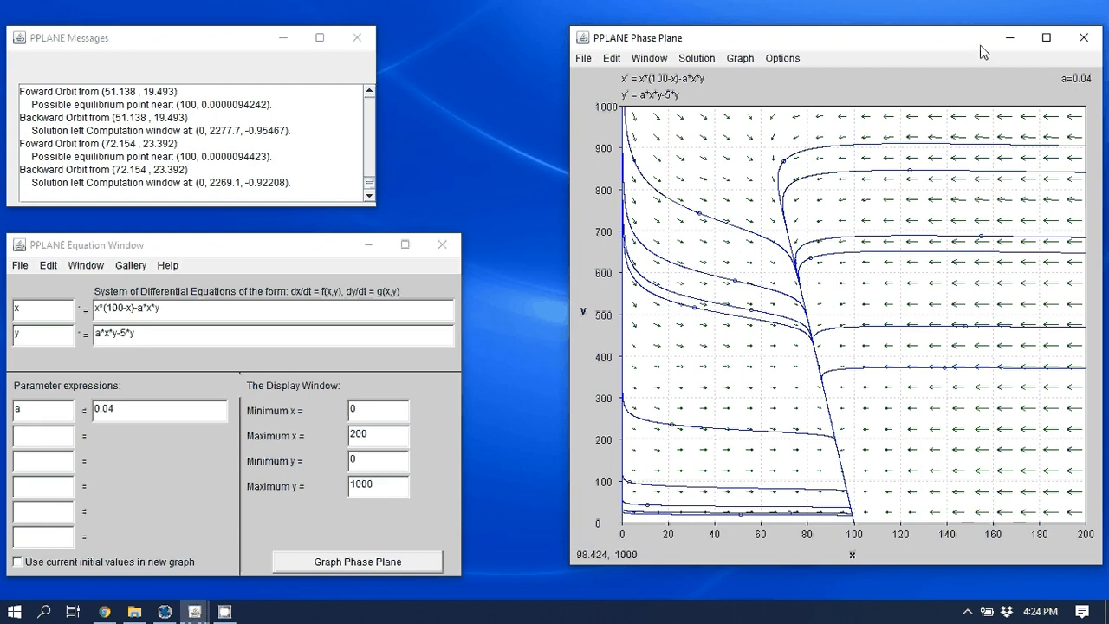
Minimize the PPLANE Phase Plane, Equation and Messages windows
left_click(1009, 37)
left_click(369, 244)
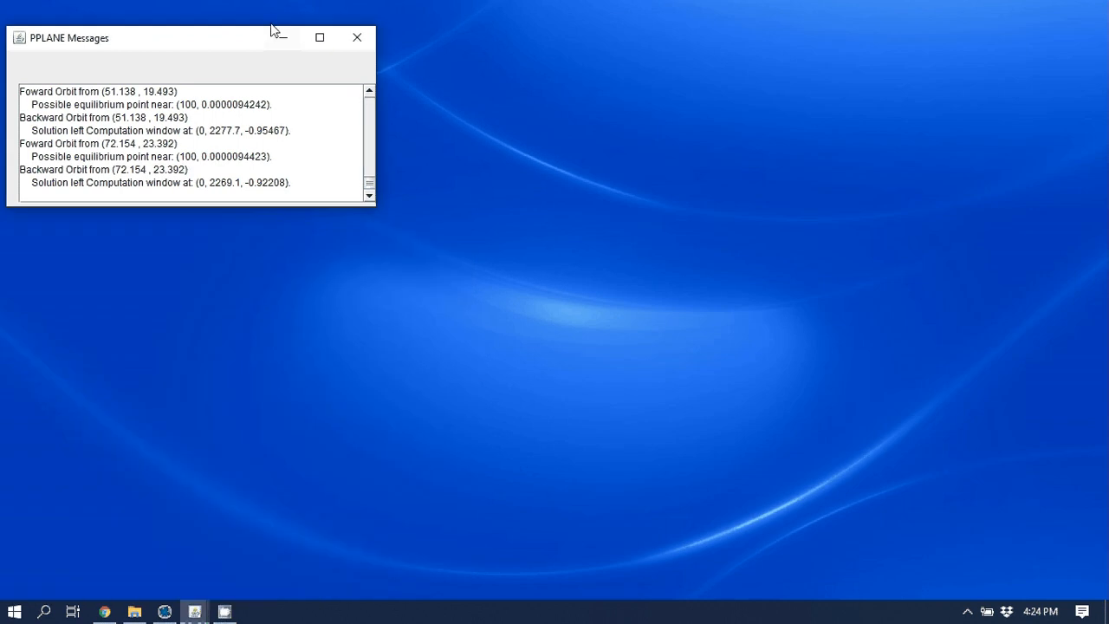
left_click(271, 48)
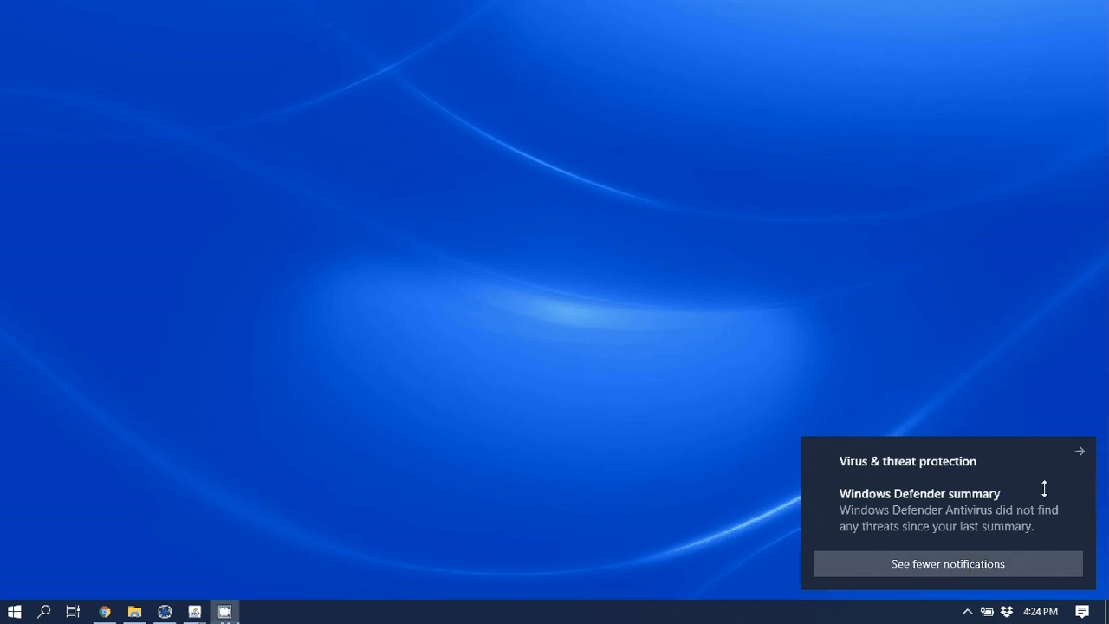
left_click(1080, 449)
left_click(968, 611)
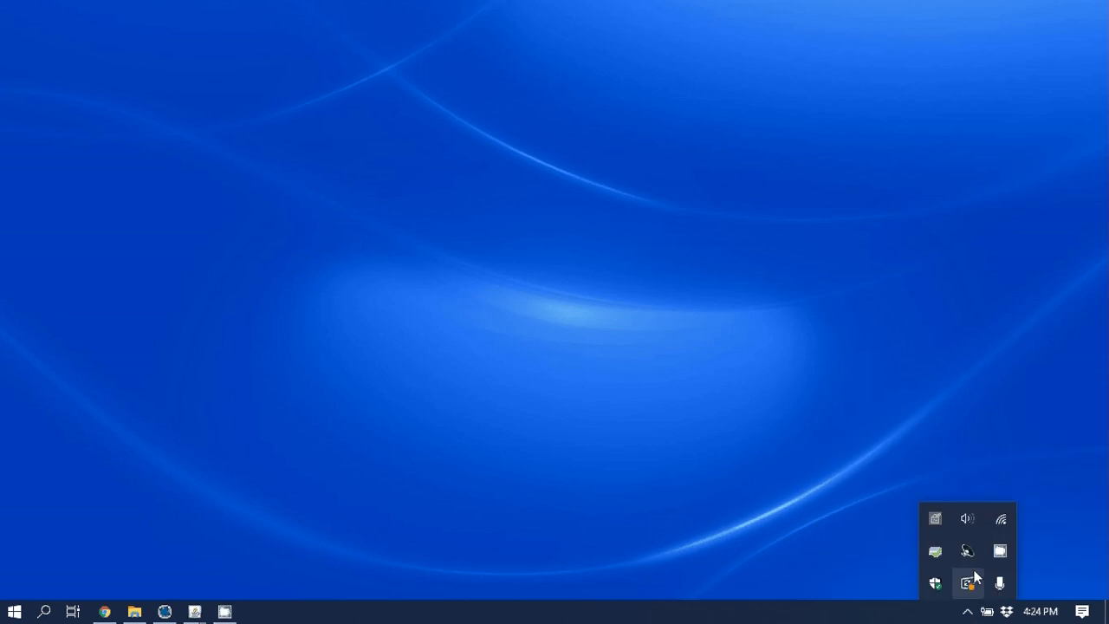
right_click(1004, 549)
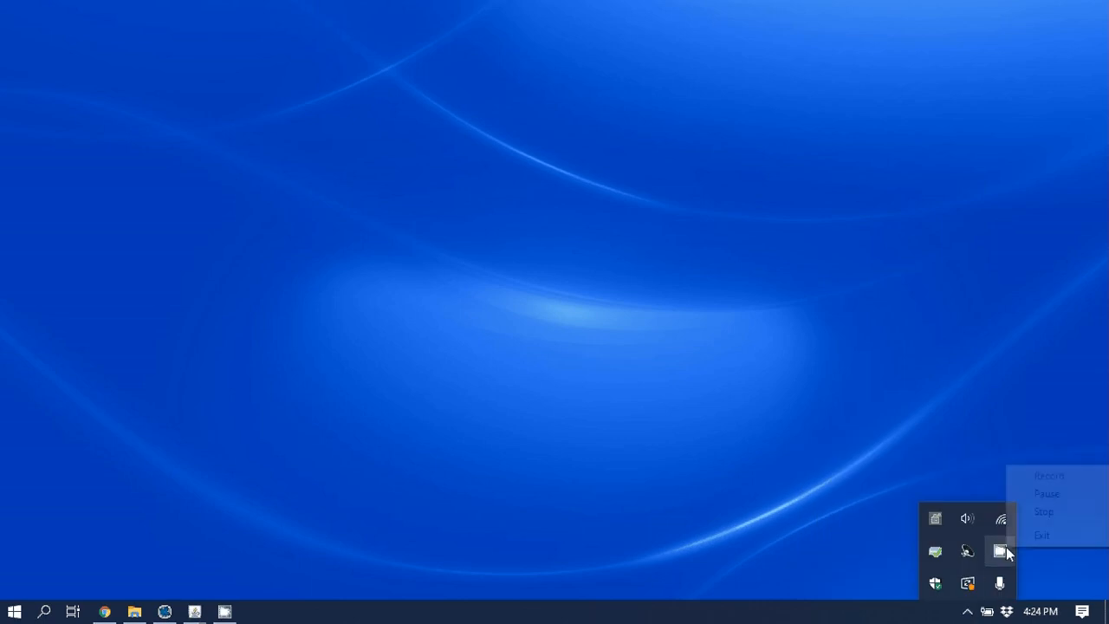